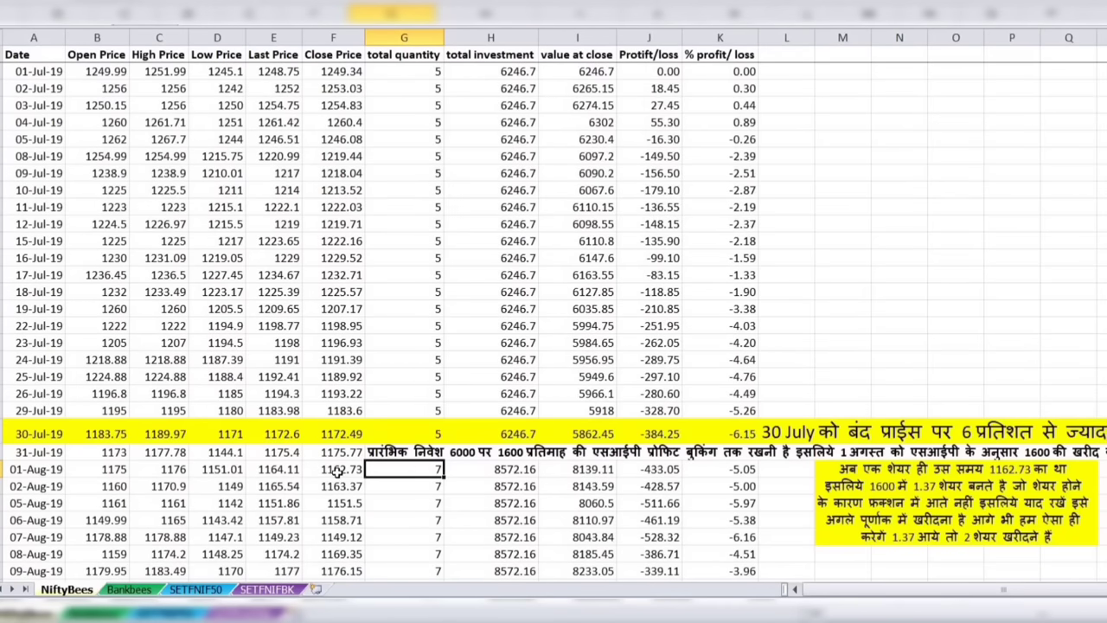
# Check the 31-Jul-19 close price on the NiftyBees sheet and open the Bankbees sheet at its 01-Jul-19 entry
pyautogui.click(335, 455)
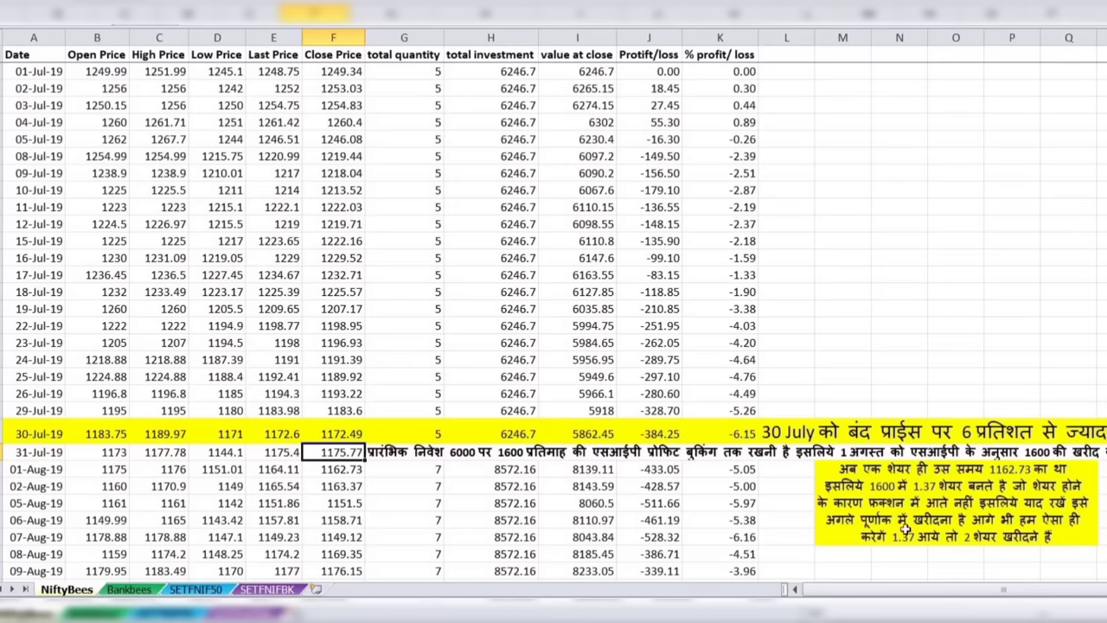
pyautogui.click(993, 551)
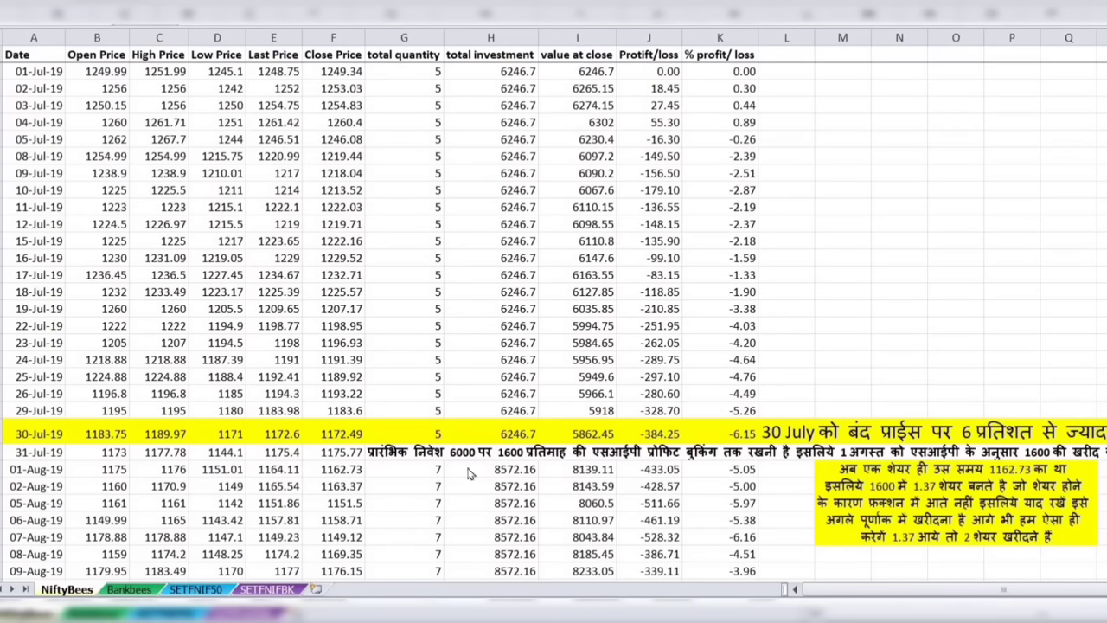
pyautogui.click(122, 590)
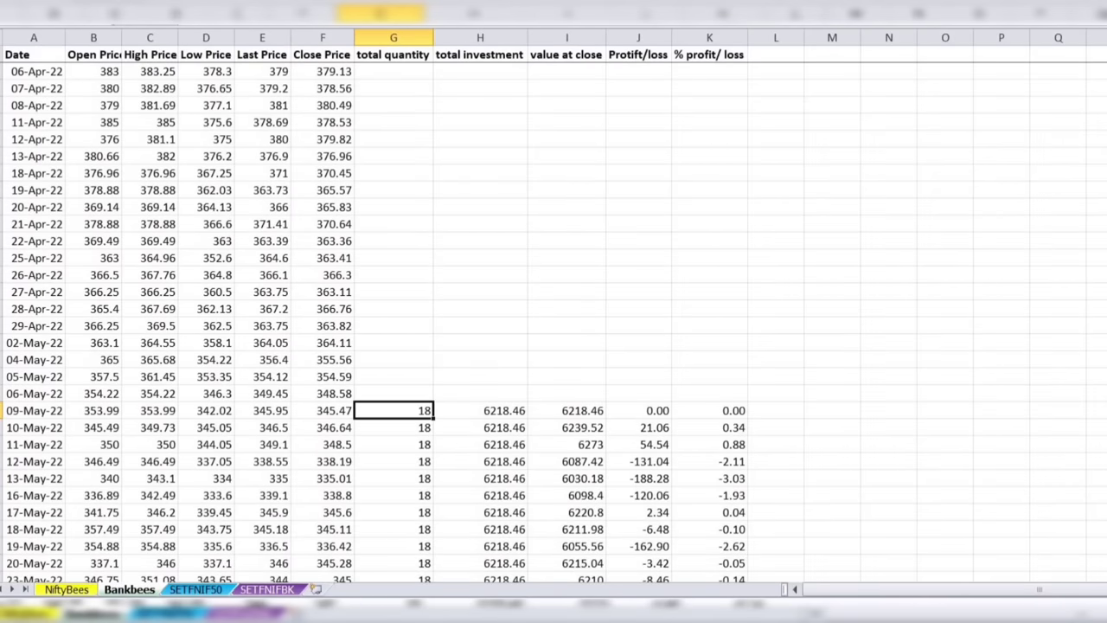
pyautogui.scroll(20, 554, 320)
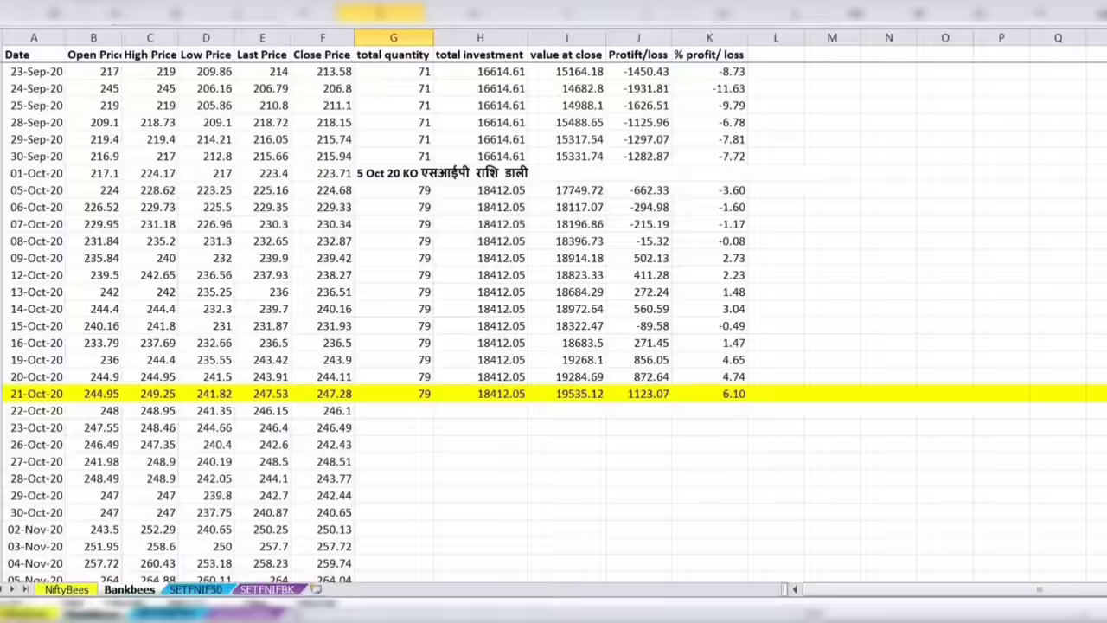
pyautogui.scroll(6, 852, 202)
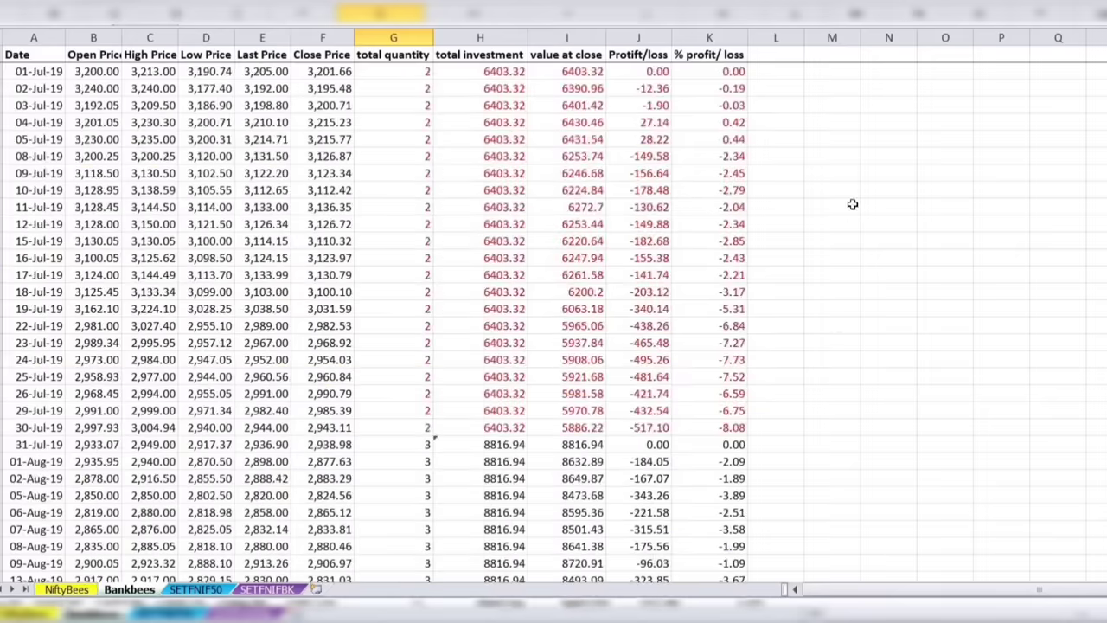
# Examine the Bankbees dates, total quantities and 30-Jul-19 % profit/loss for July 2019, and compare them with the NiftyBees sheet
pyautogui.click(33, 69)
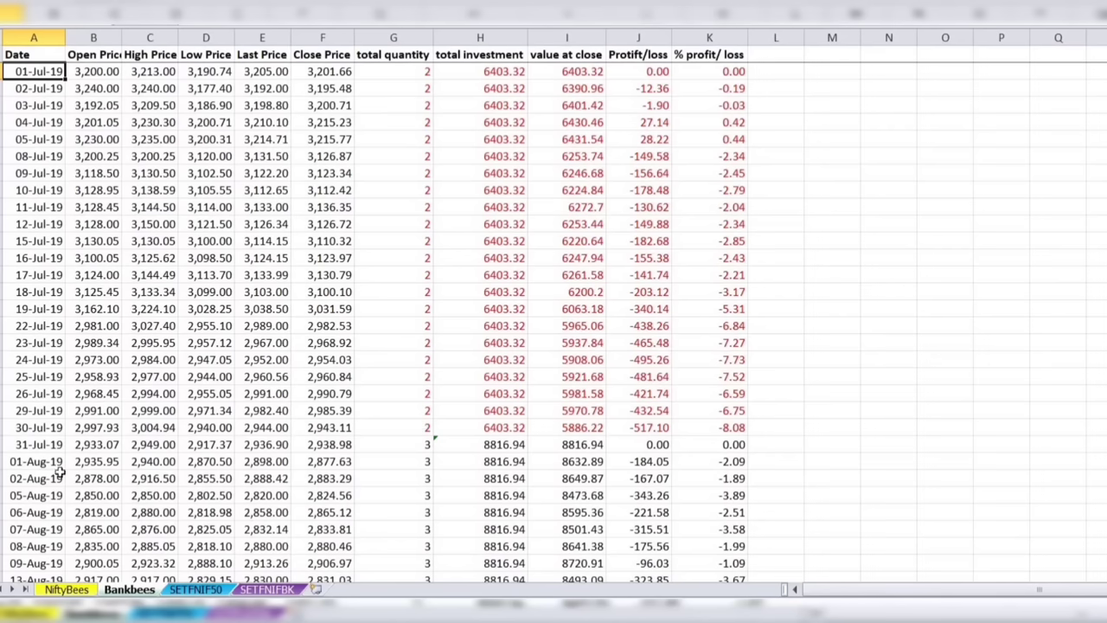
pyautogui.click(36, 446)
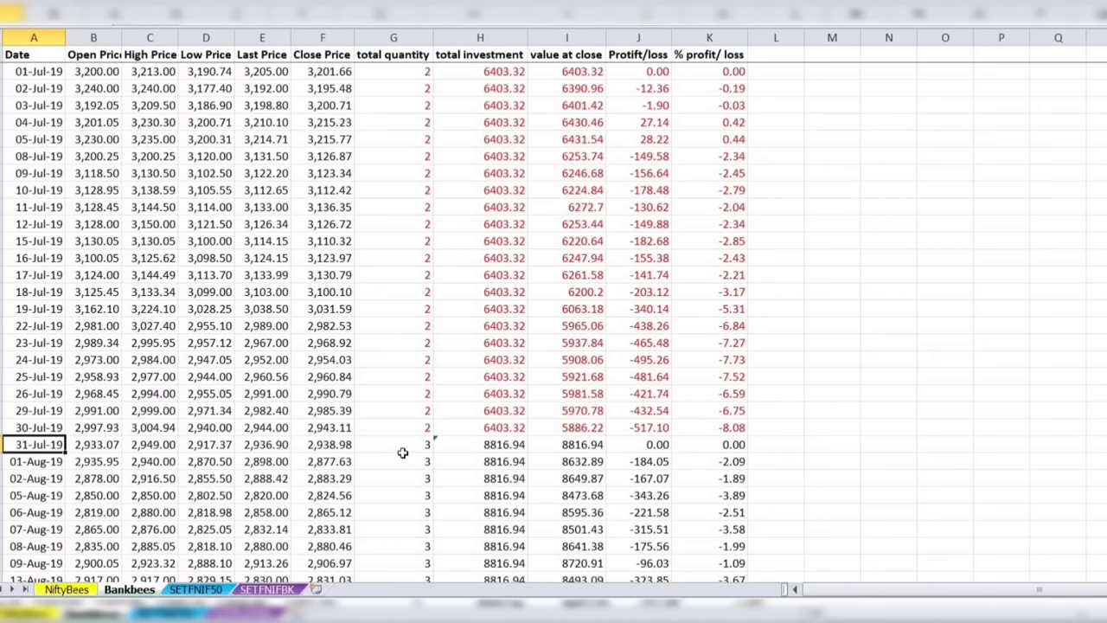
pyautogui.click(403, 455)
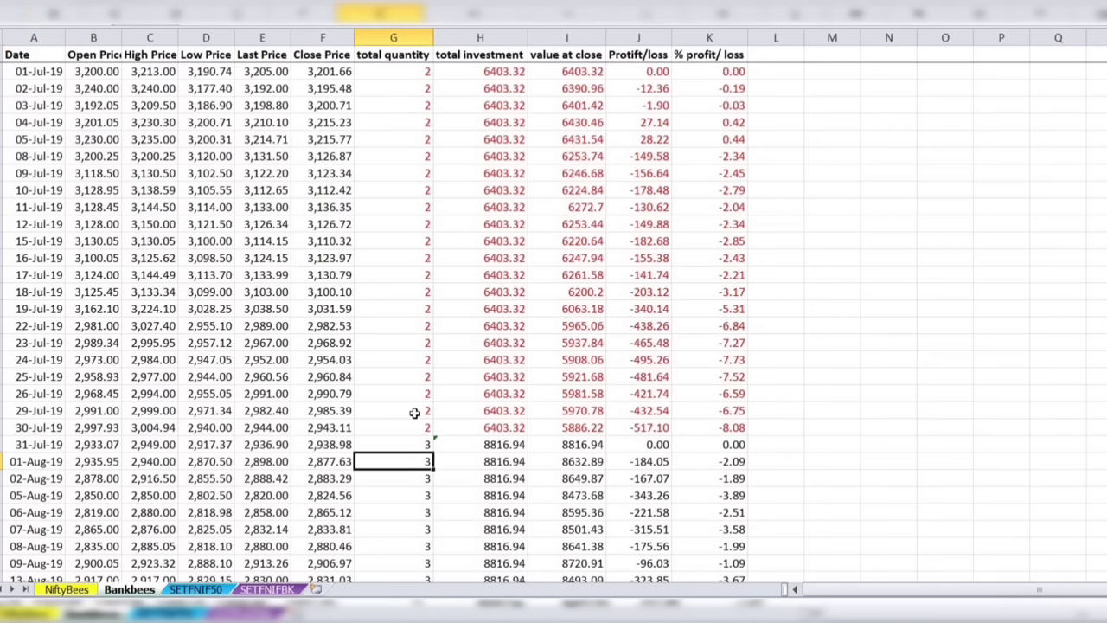
pyautogui.click(392, 70)
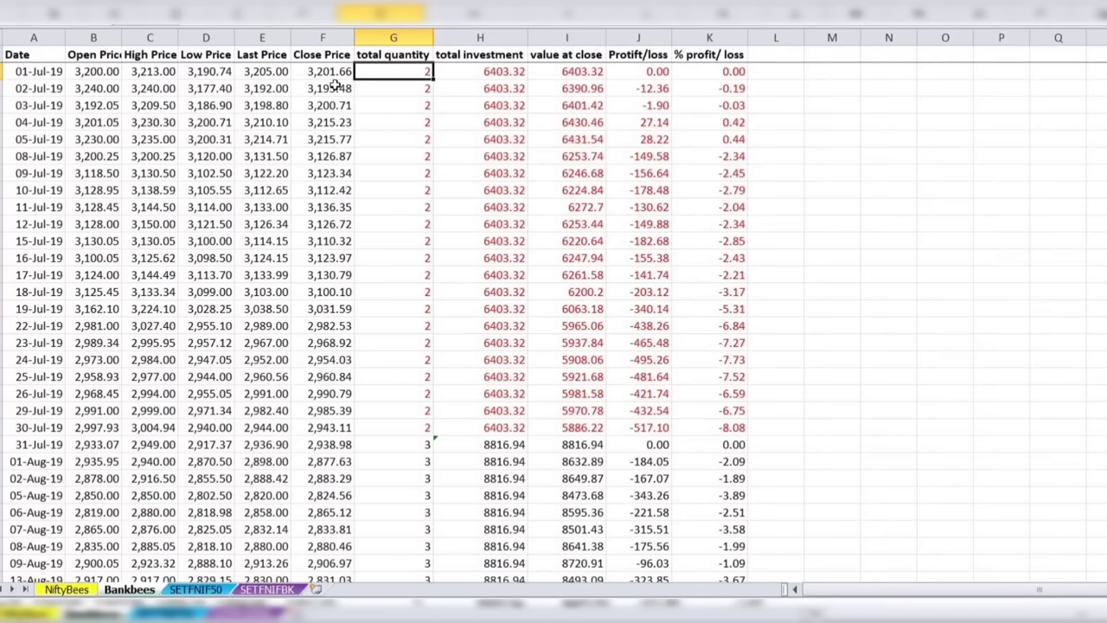
pyautogui.click(713, 429)
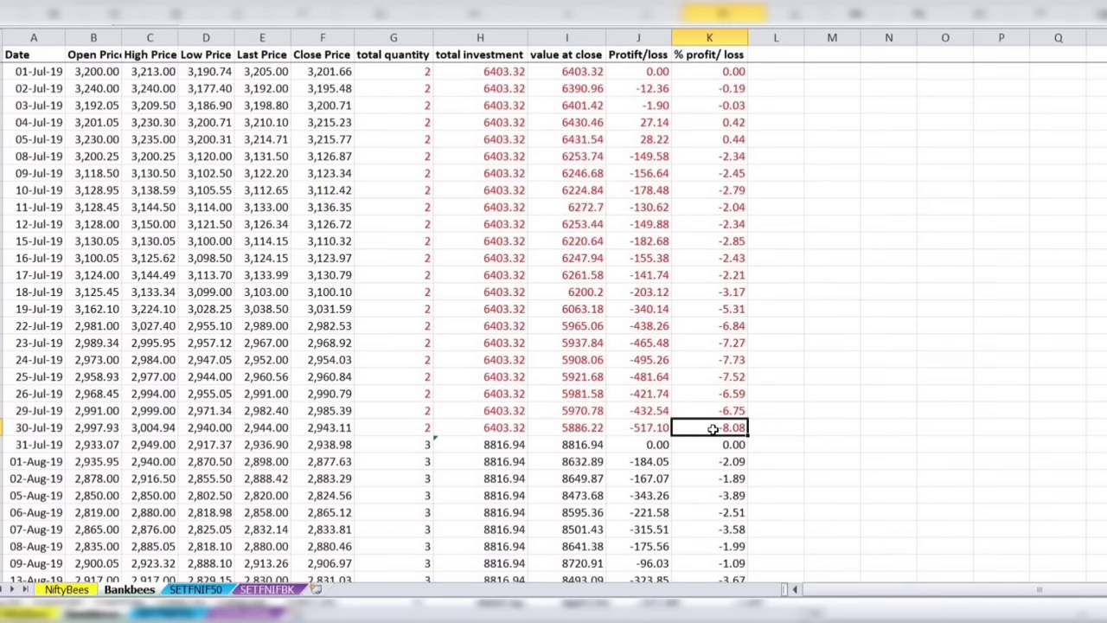
pyautogui.click(75, 590)
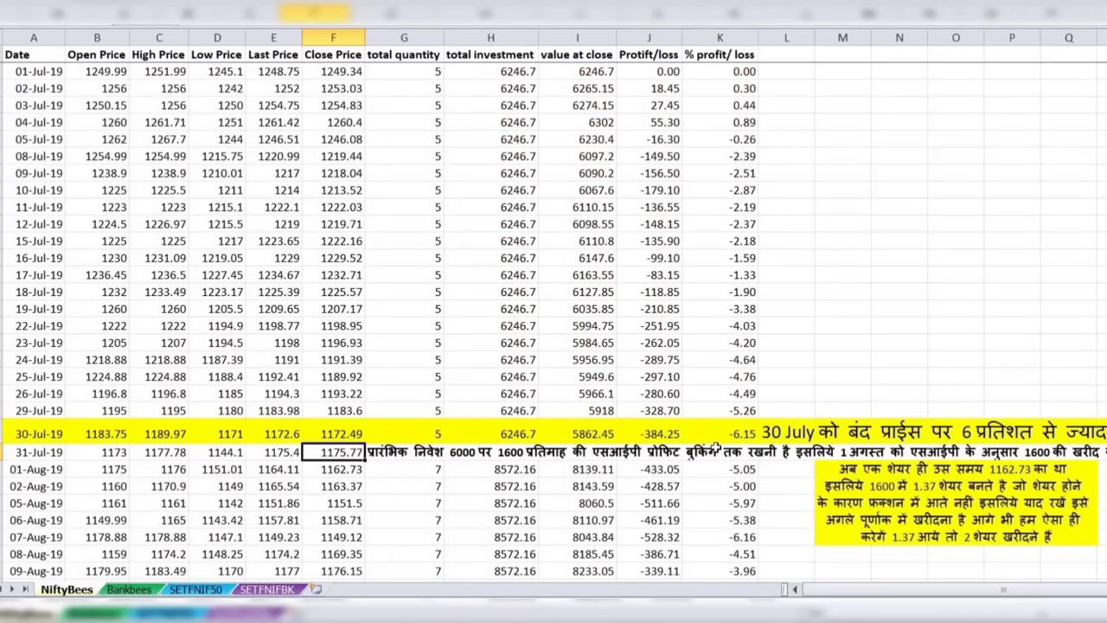
# Clear the total quantity through % profit/loss entries for 01-Jul-19 to 30-Jul-19 on the Bankbees sheet
pyautogui.click(130, 592)
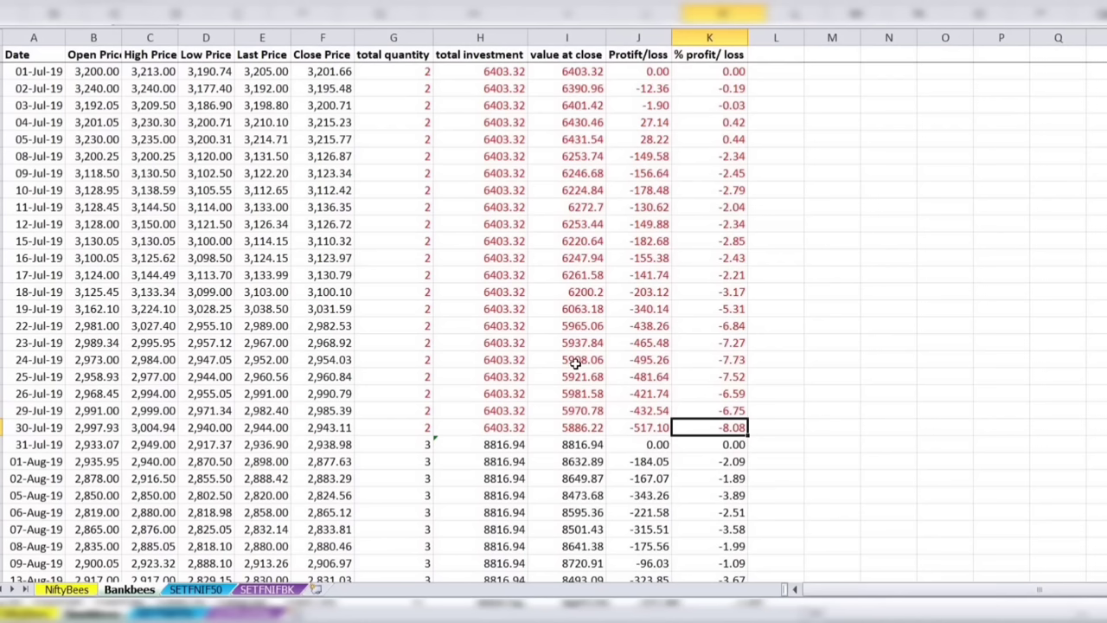
pyautogui.keyDown('shift'); pyautogui.click(385, 76); pyautogui.keyUp('shift')
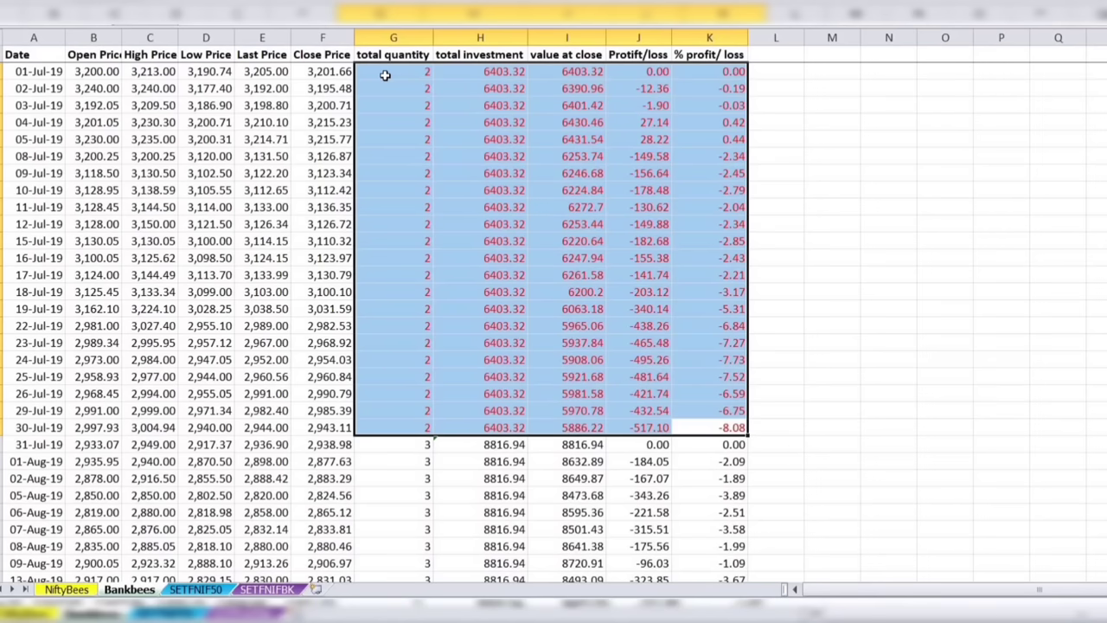
pyautogui.press('Delete')
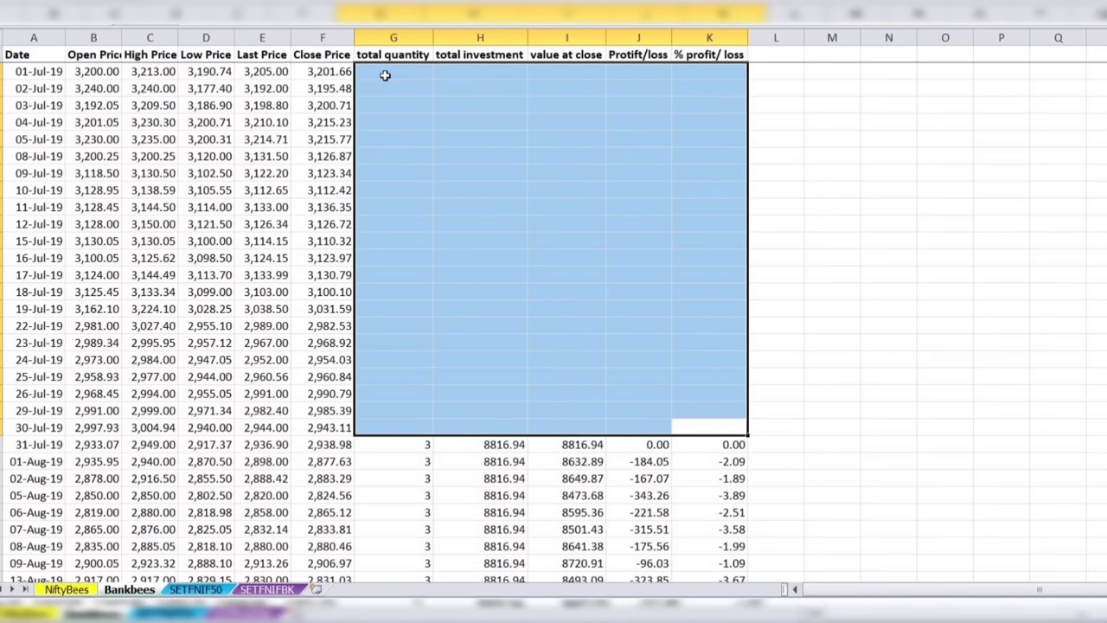
# Compare the late-July 2019 rows of the NiftyBees and Bankbees sheets, including the Bankbees total investment and close price on 31-Jul-19
pyautogui.click(67, 590)
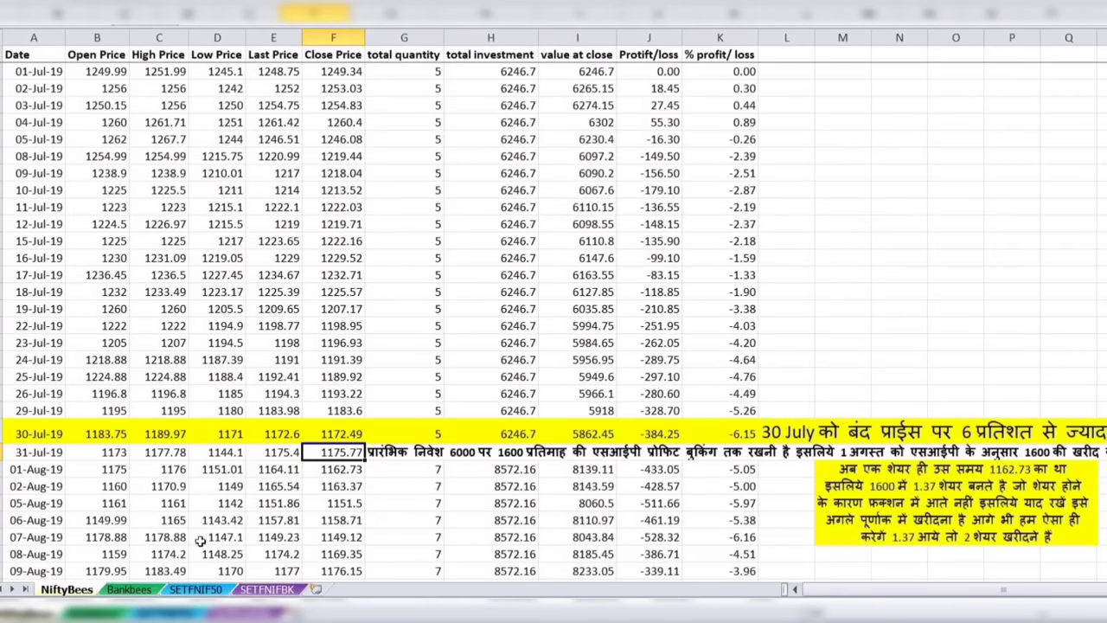
pyautogui.click(128, 590)
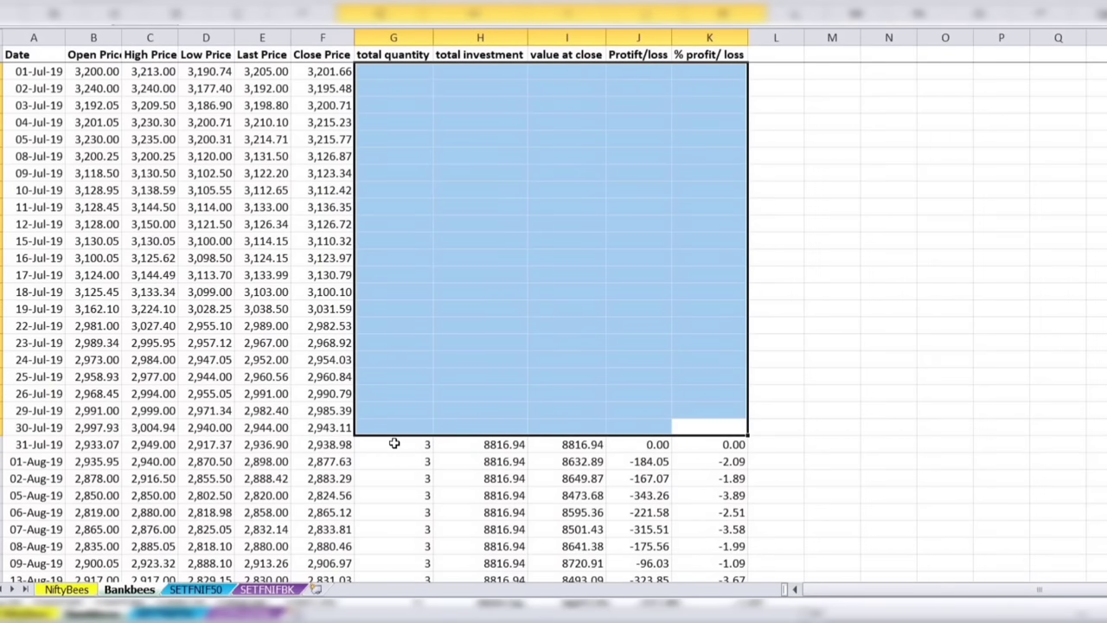
pyautogui.click(481, 443)
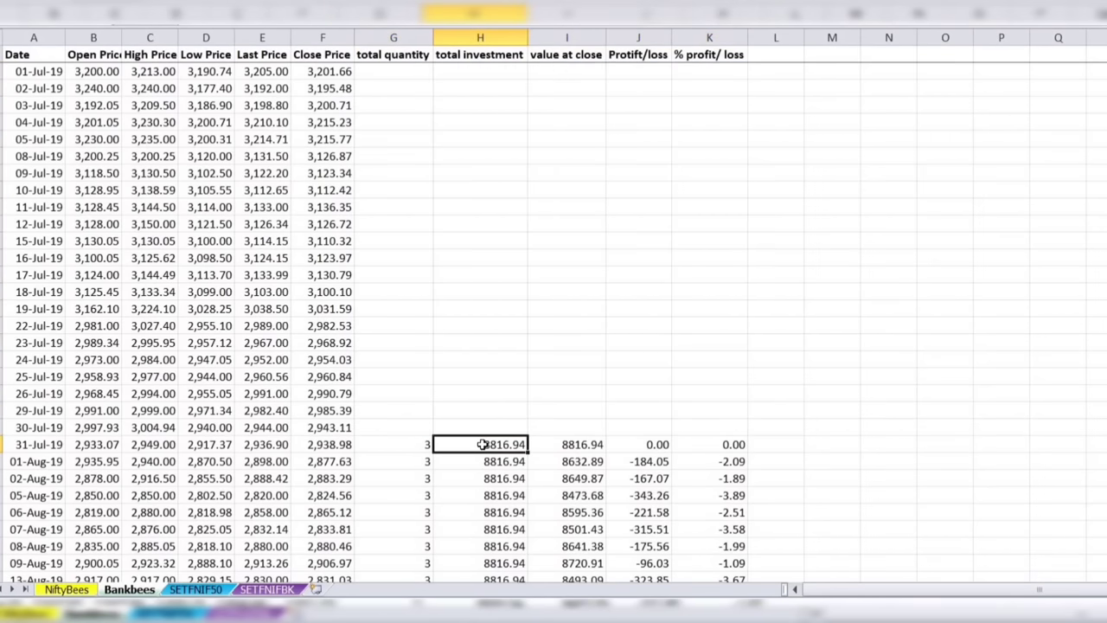
pyautogui.click(313, 445)
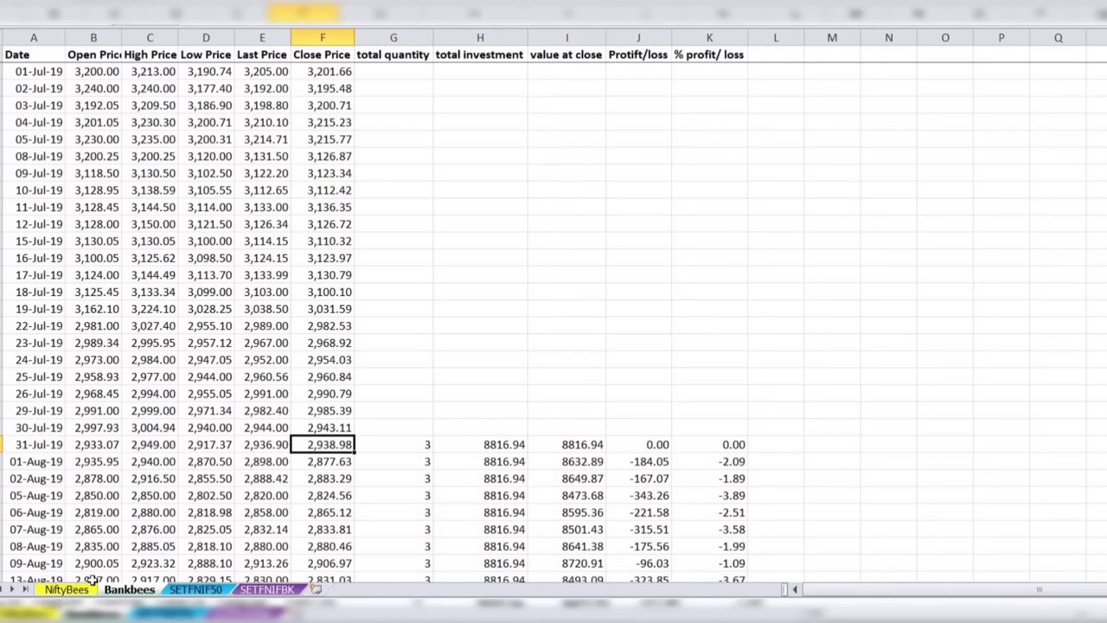
pyautogui.click(69, 590)
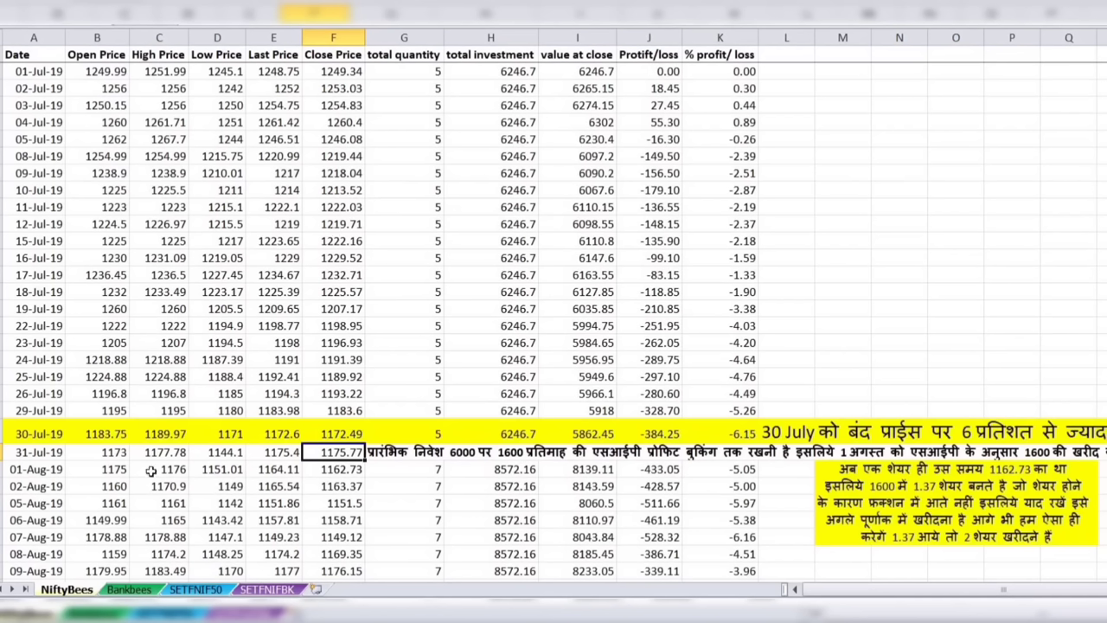
pyautogui.click(130, 590)
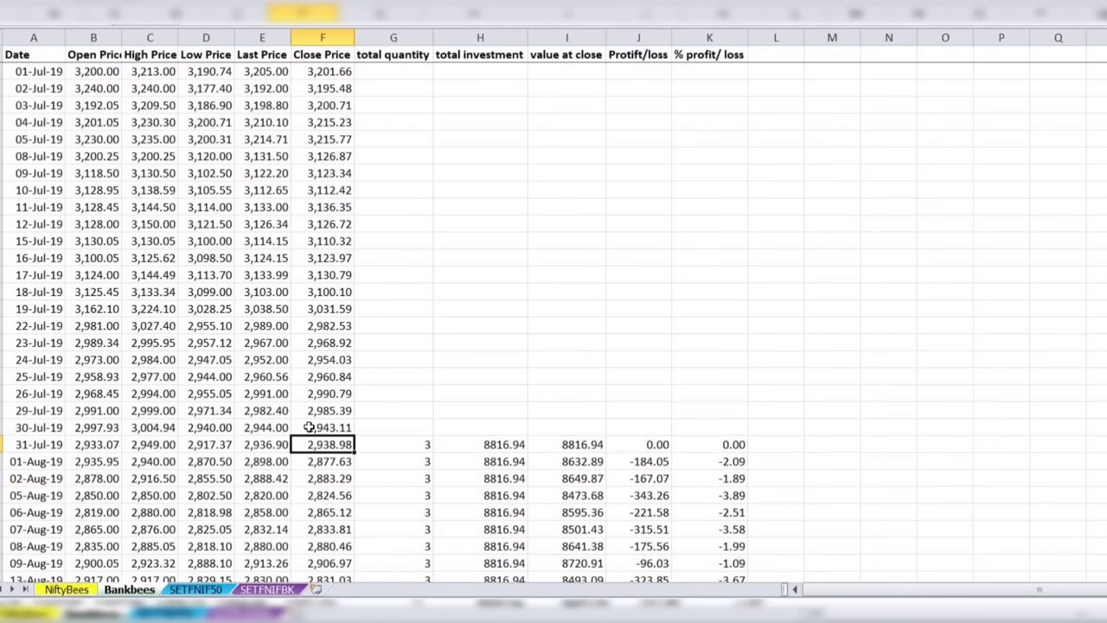
pyautogui.click(79, 592)
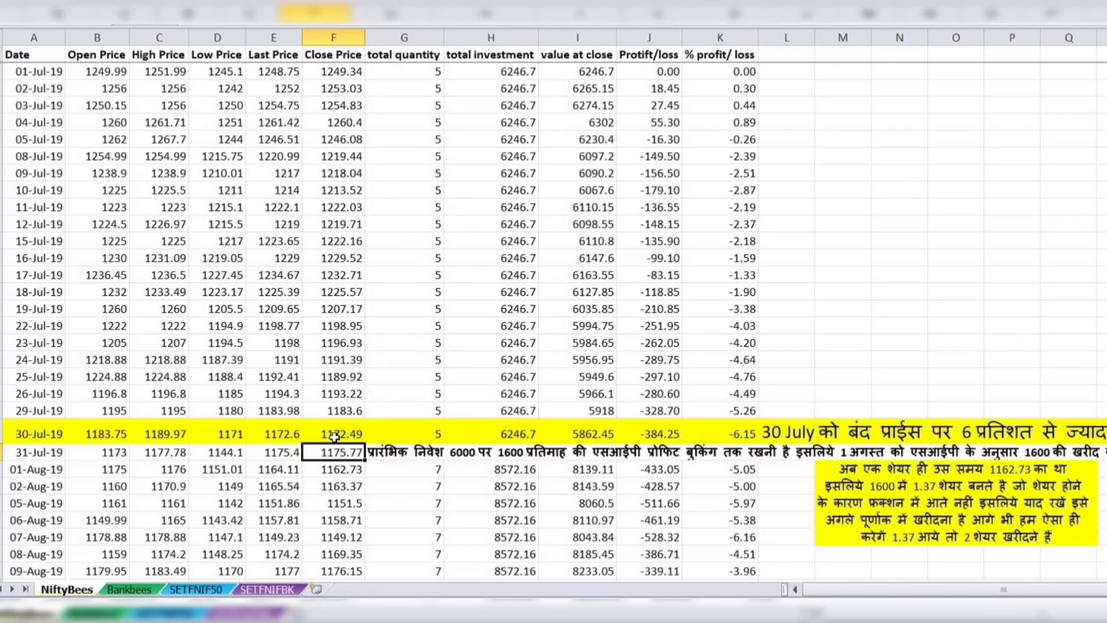
# Examine the total quantity, close price and total investment of the 31-Jul-19 purchase on the Bankbees sheet
pyautogui.click(130, 589)
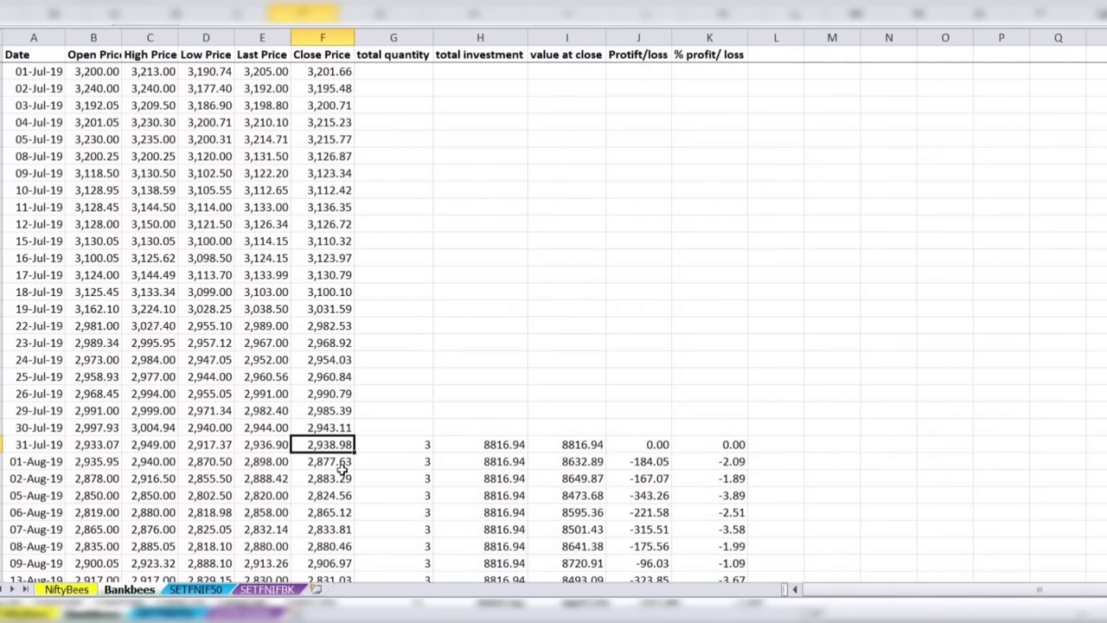
pyautogui.click(391, 447)
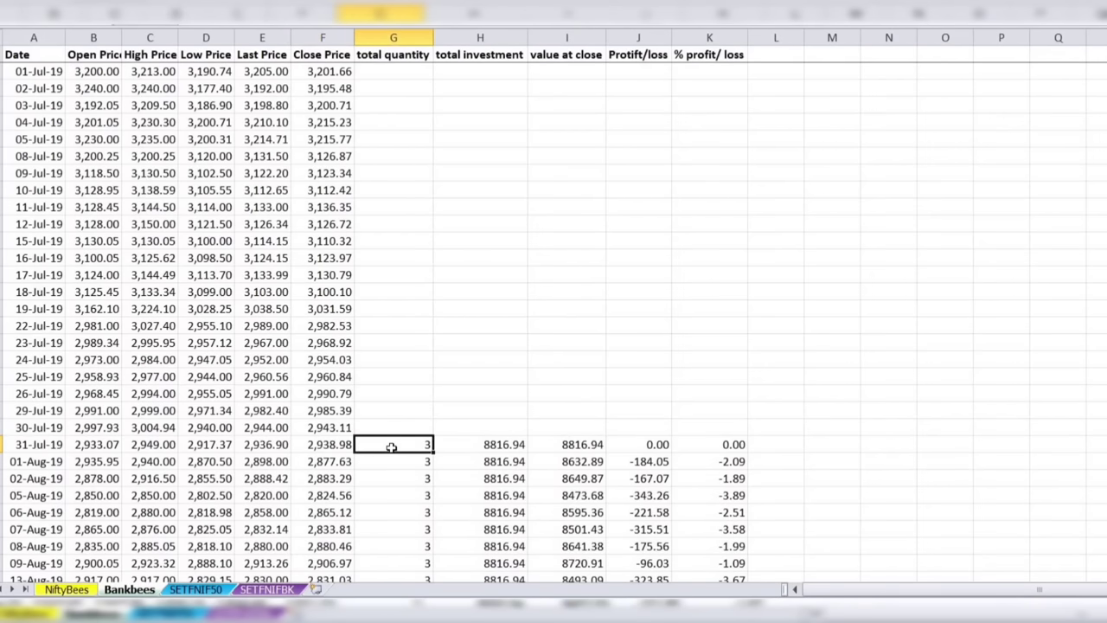
pyautogui.click(340, 444)
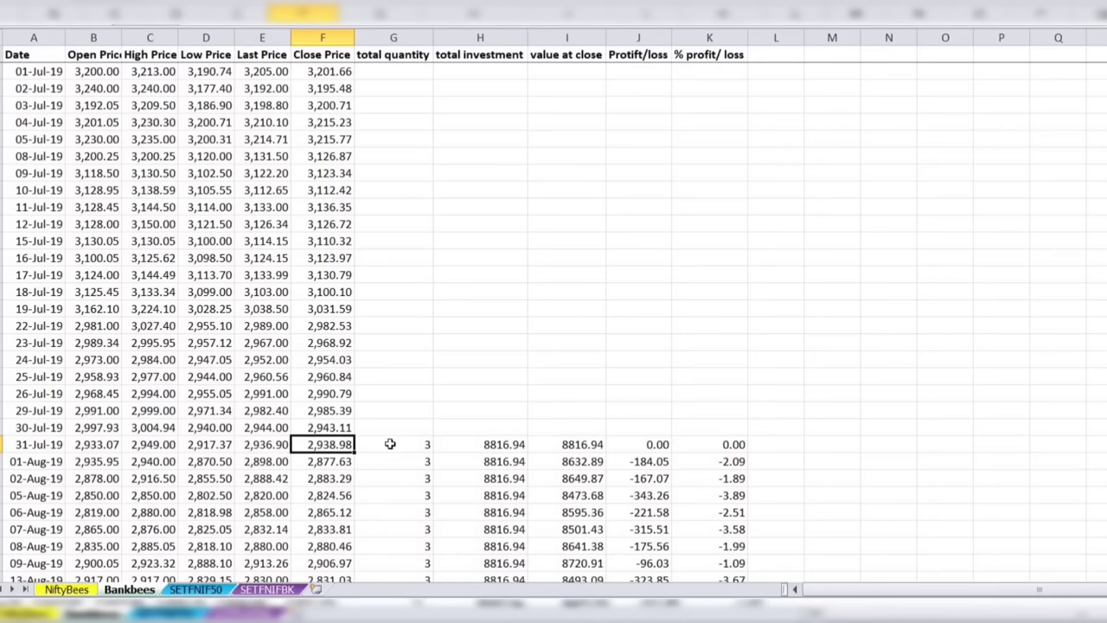
pyautogui.click(390, 444)
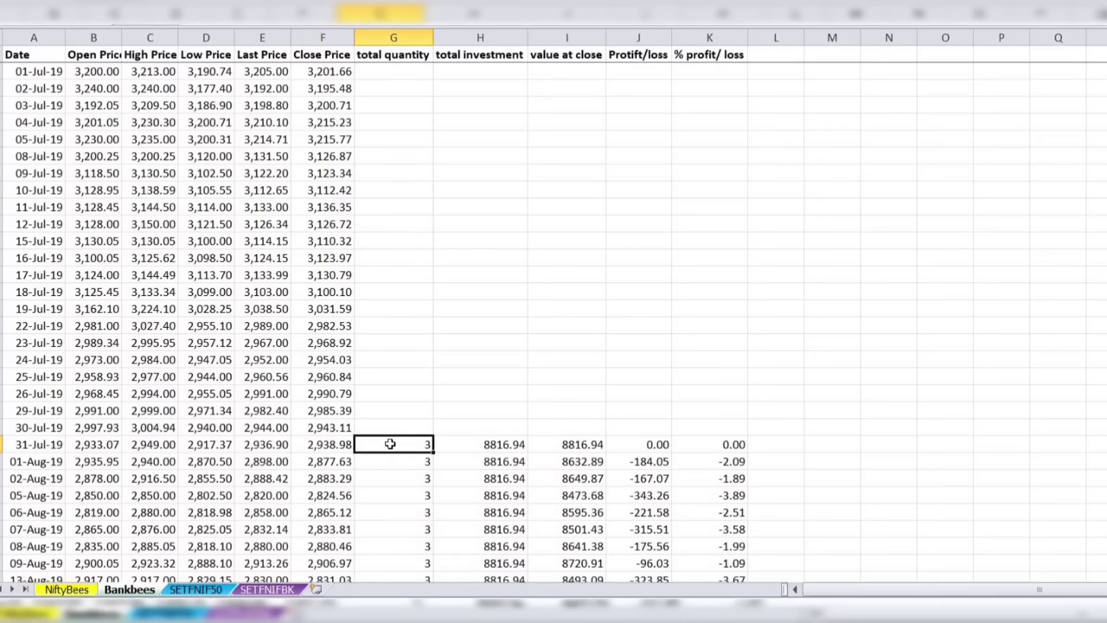
pyautogui.click(463, 445)
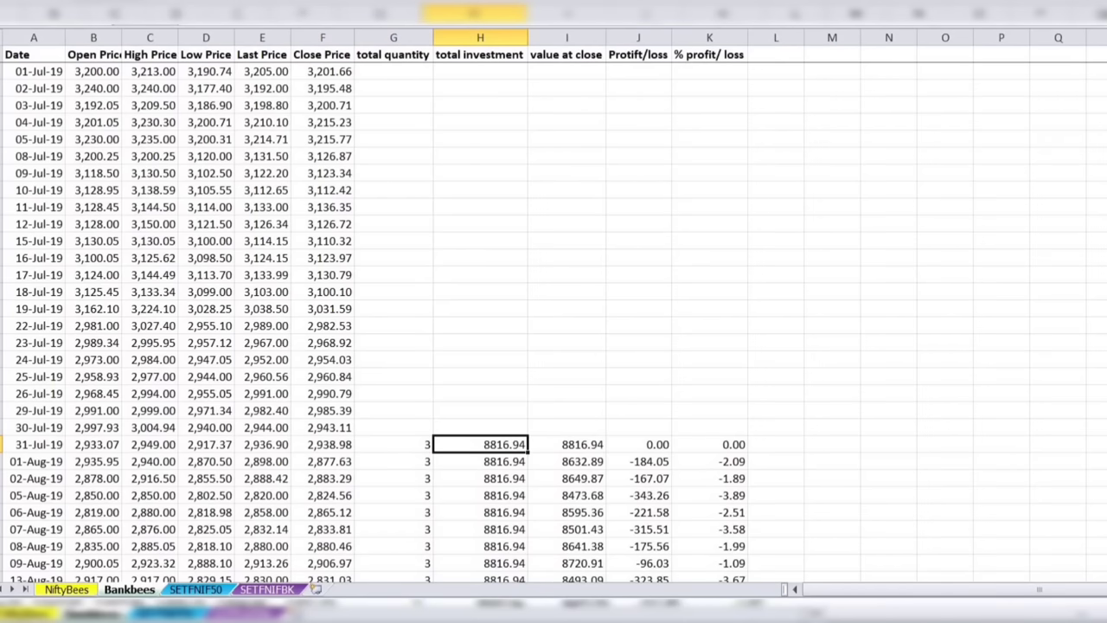
# Review the Bankbees note on 30-Aug-19, the close price and total quantity on 03-Sep-19, and the % profit/loss on 23-Sep-19
pyautogui.scroll(-3, 553, 320)
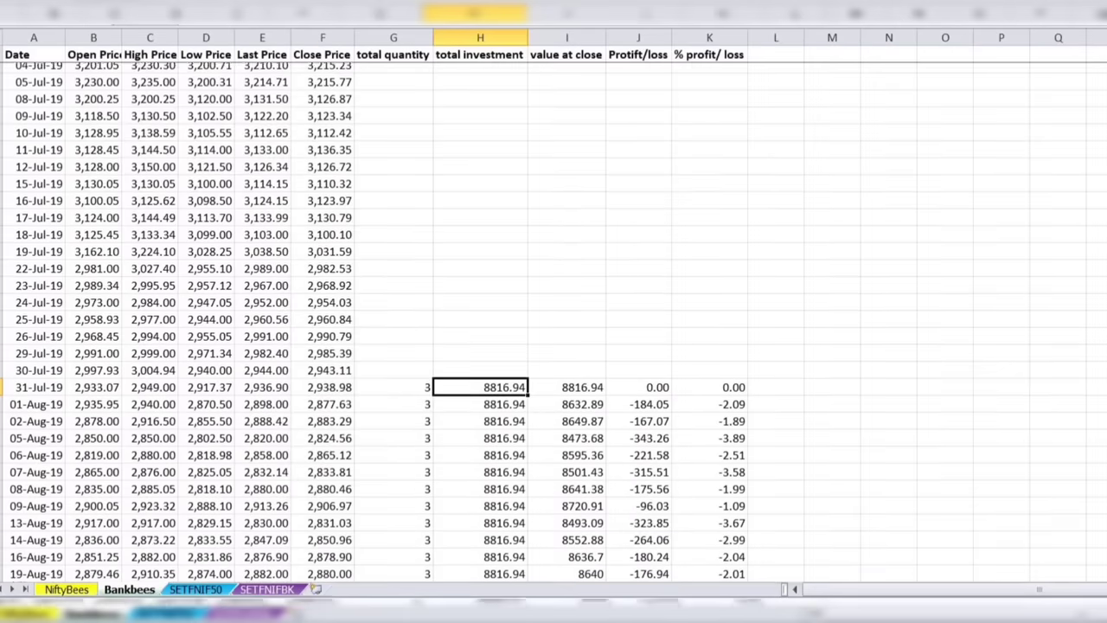
pyautogui.scroll(-3, 553, 320)
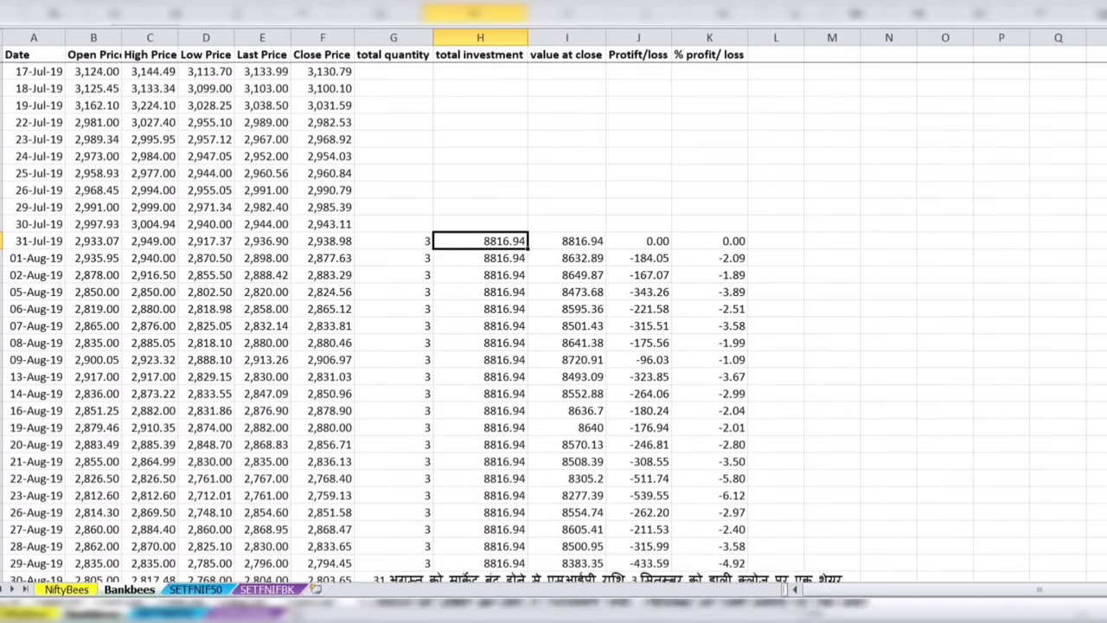
pyautogui.scroll(-1, 914, 319)
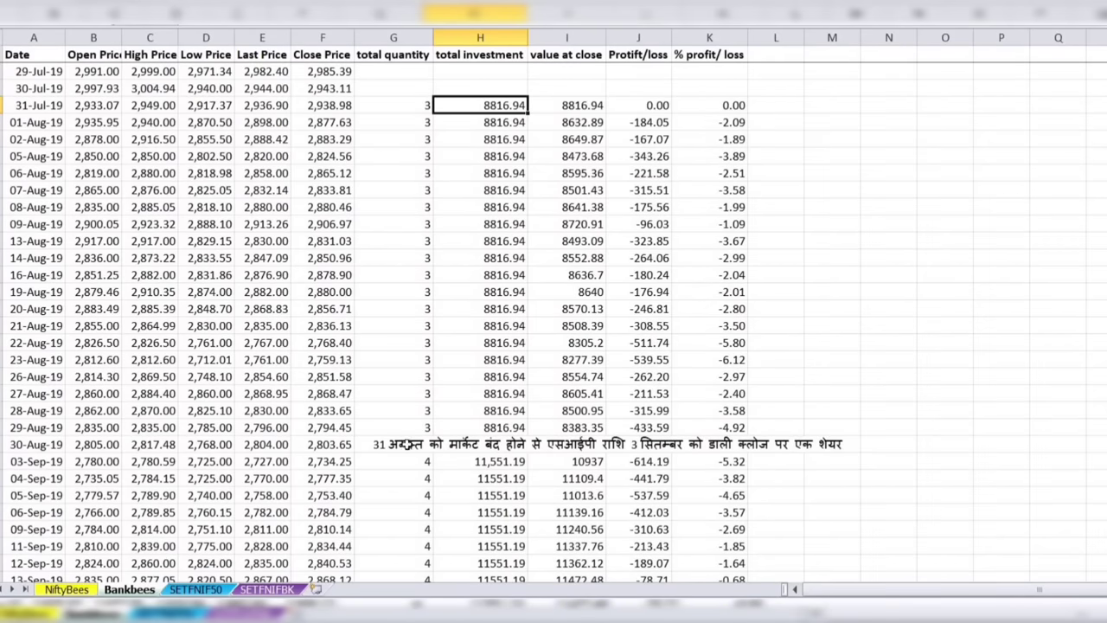
pyautogui.click(406, 446)
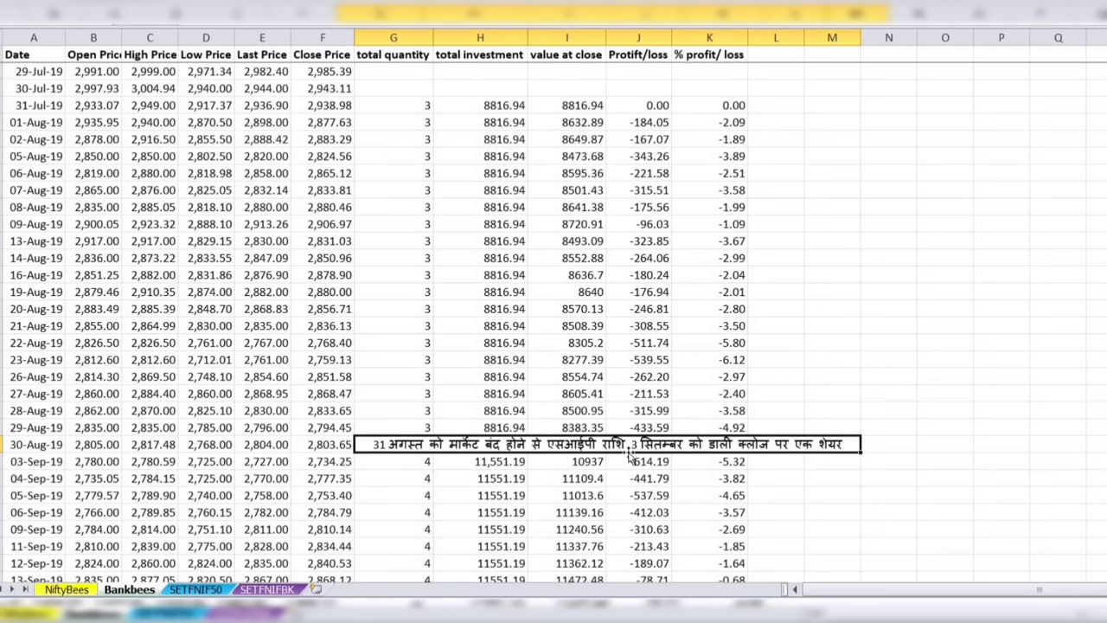
pyautogui.click(322, 472)
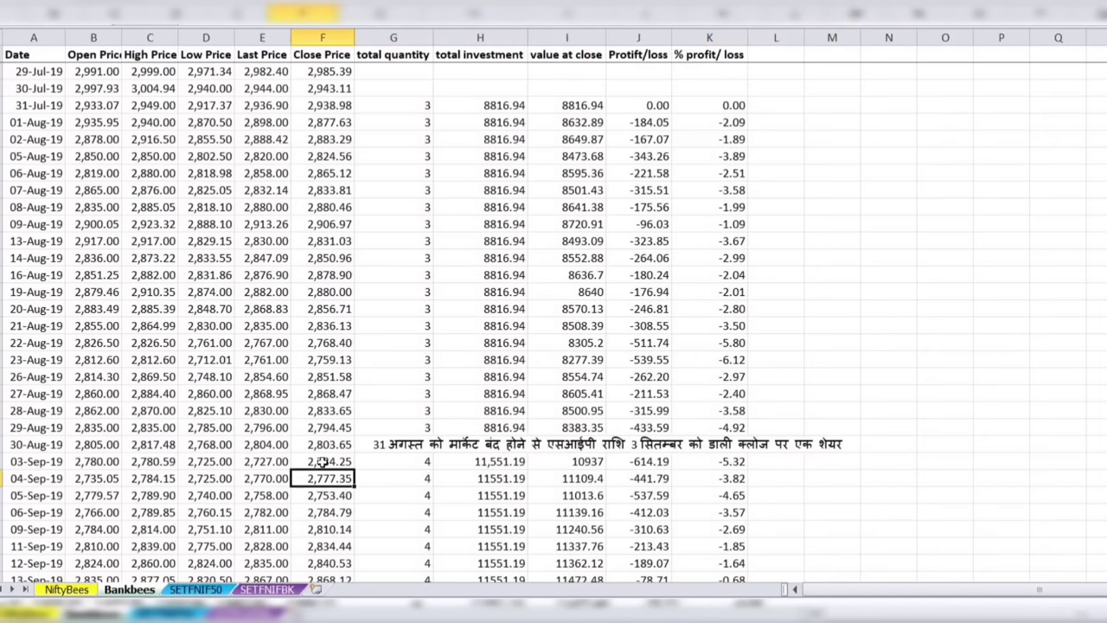
pyautogui.press('Up')
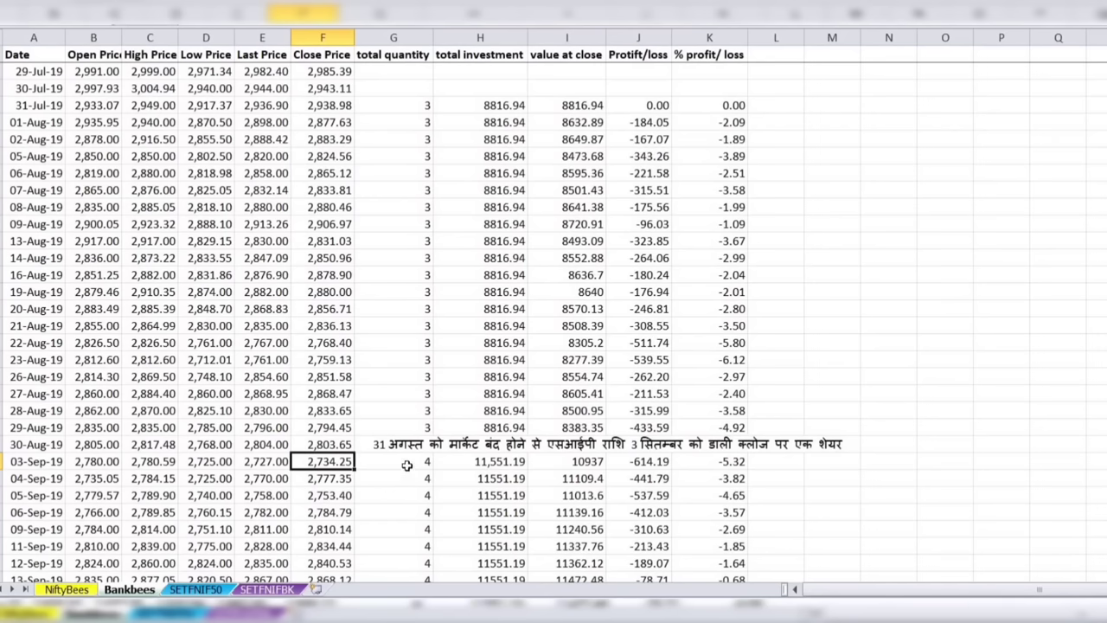
pyautogui.click(407, 461)
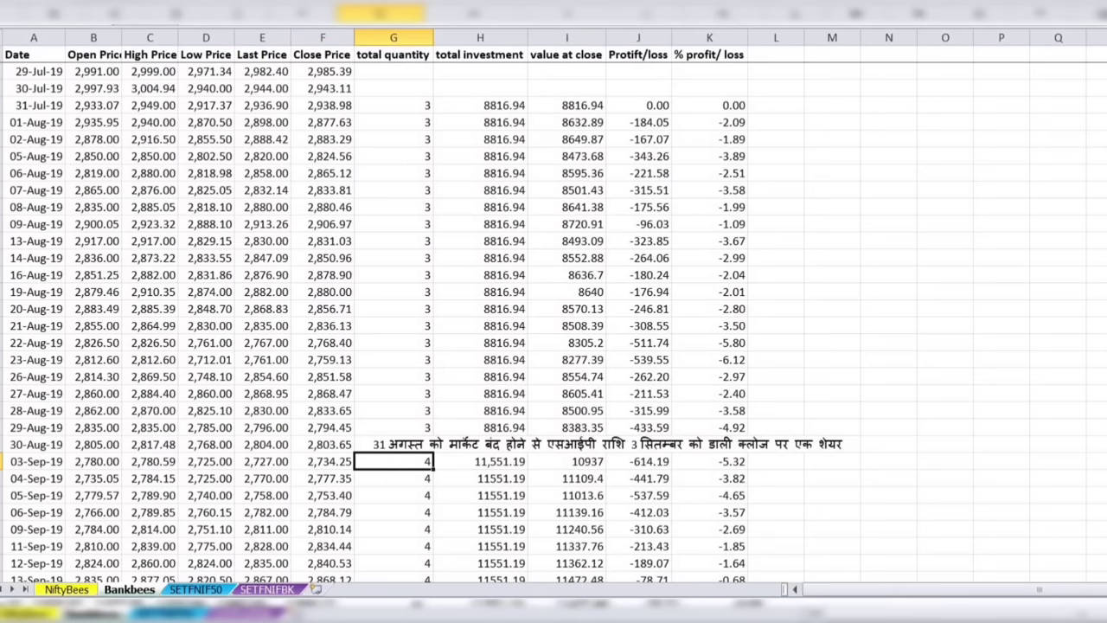
pyautogui.scroll(-3, 554, 336)
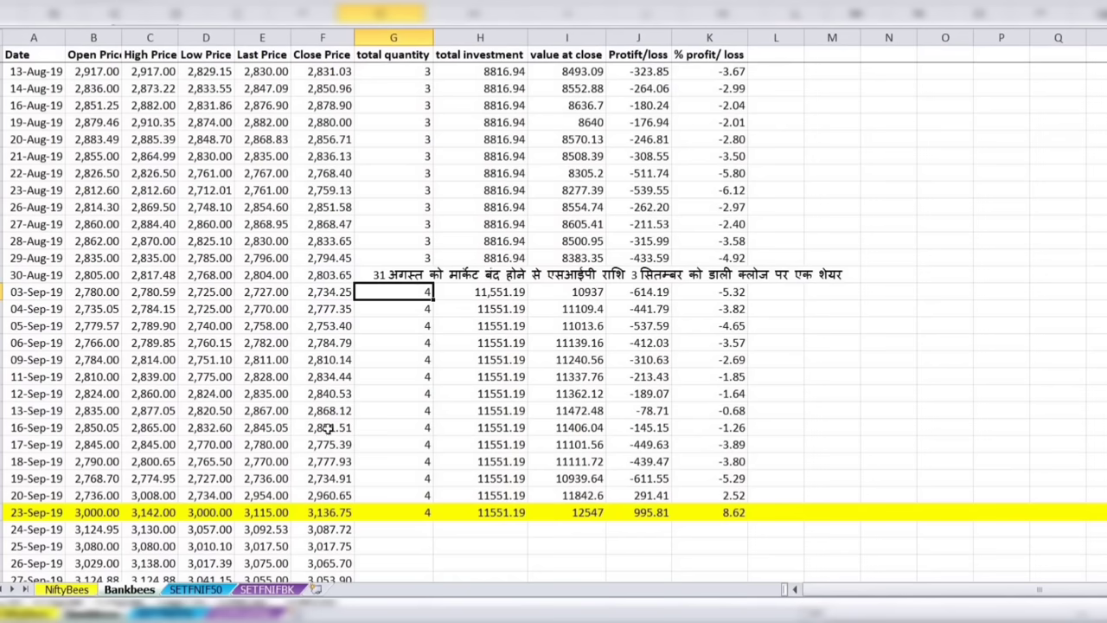
pyautogui.click(708, 519)
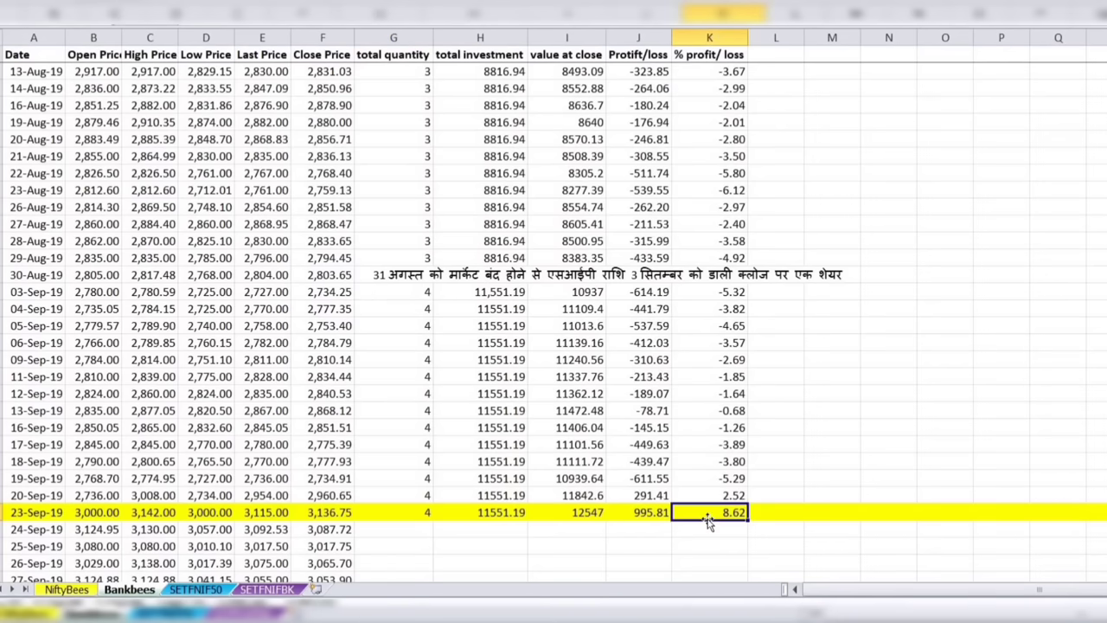
# Review the Bankbees profit/loss on 23-Sep-19, and the NiftyBees purchase note on 30-Aug-19 and the 03-Sep-19 date
pyautogui.click(634, 511)
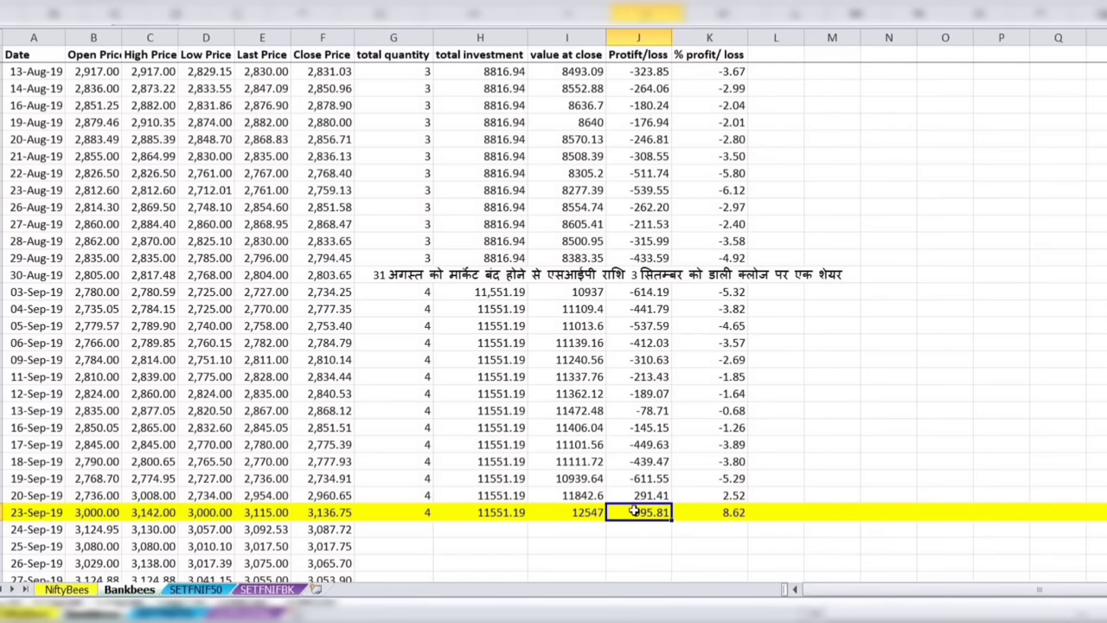
pyautogui.click(65, 592)
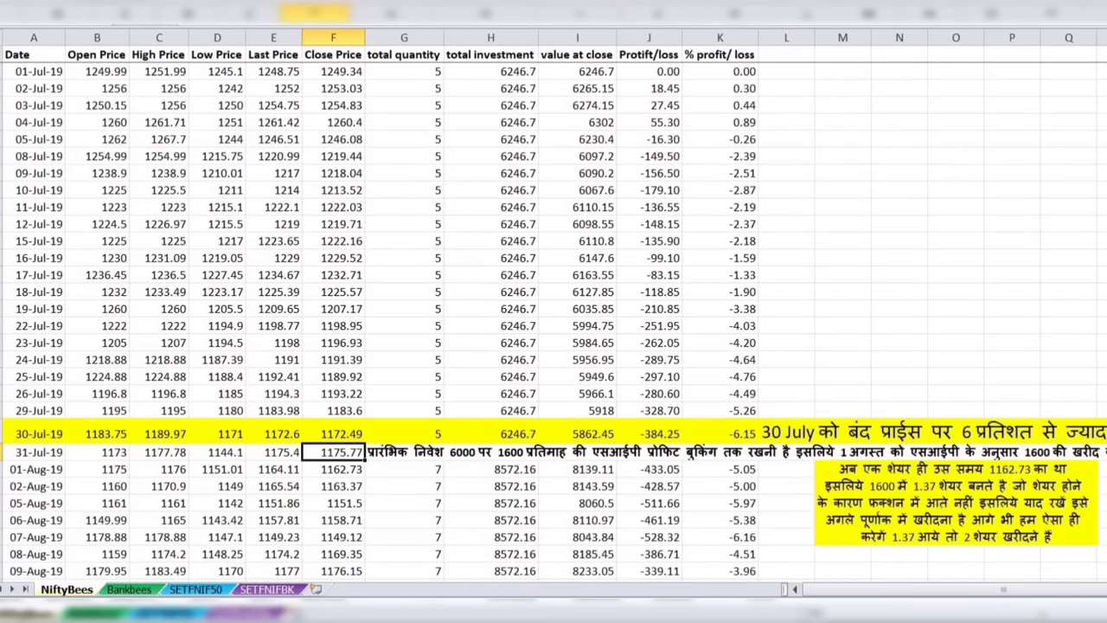
pyautogui.scroll(-3, 553, 334)
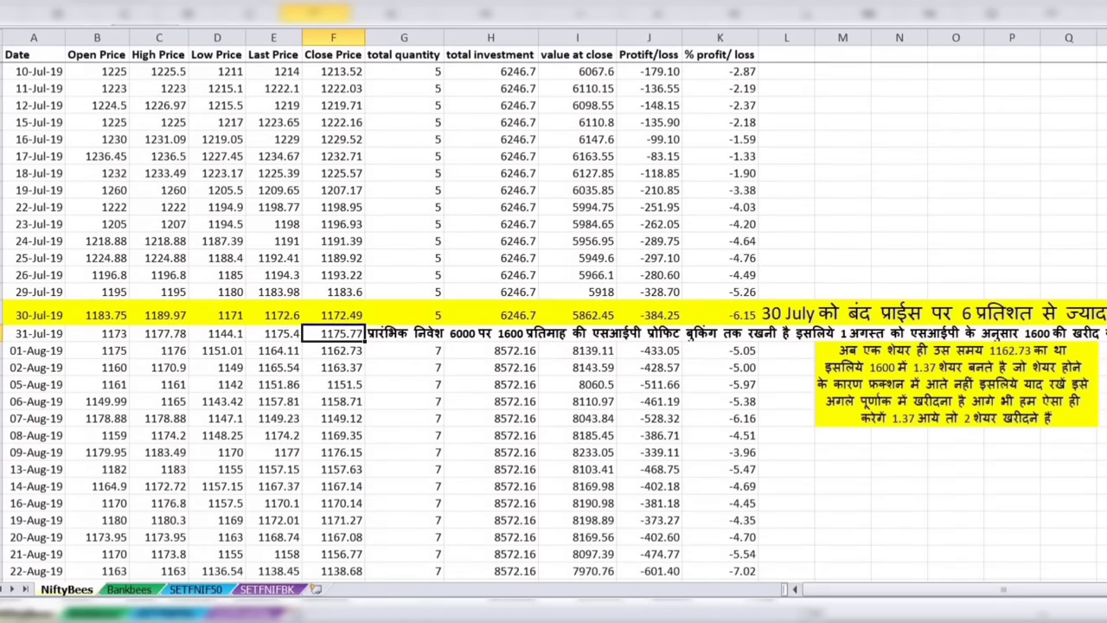
pyautogui.scroll(-3, 554, 335)
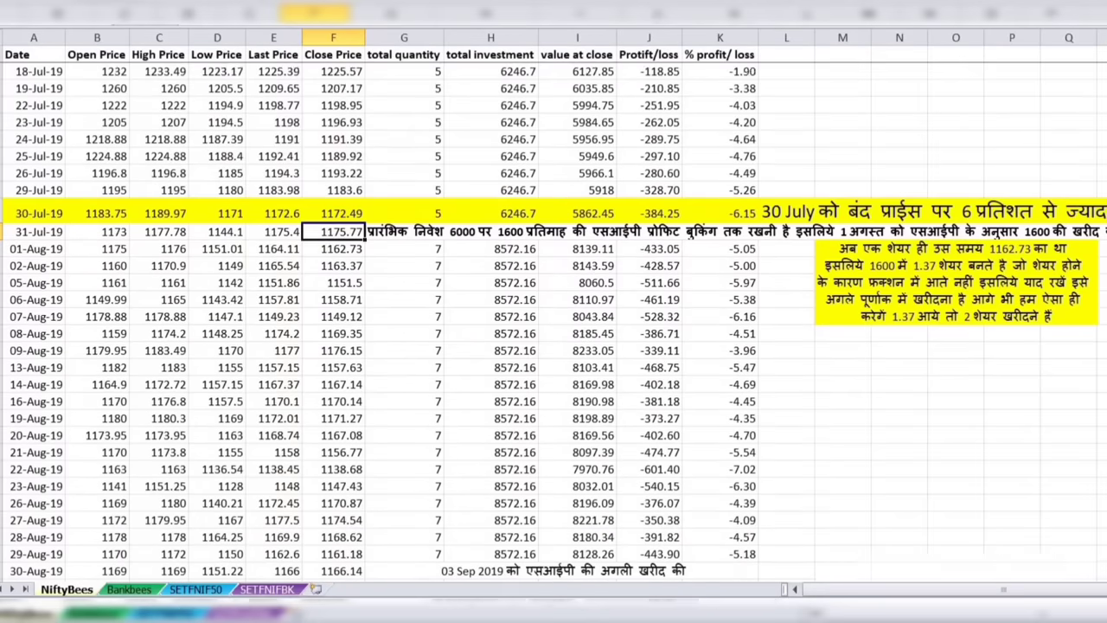
pyautogui.scroll(-2, 778, 481)
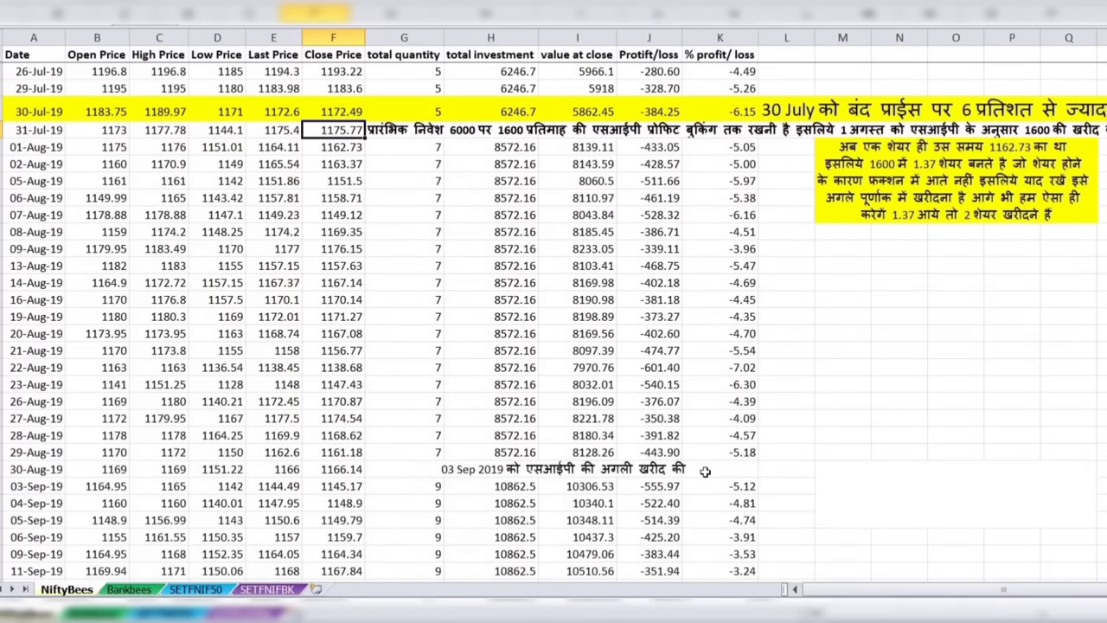
pyautogui.click(704, 472)
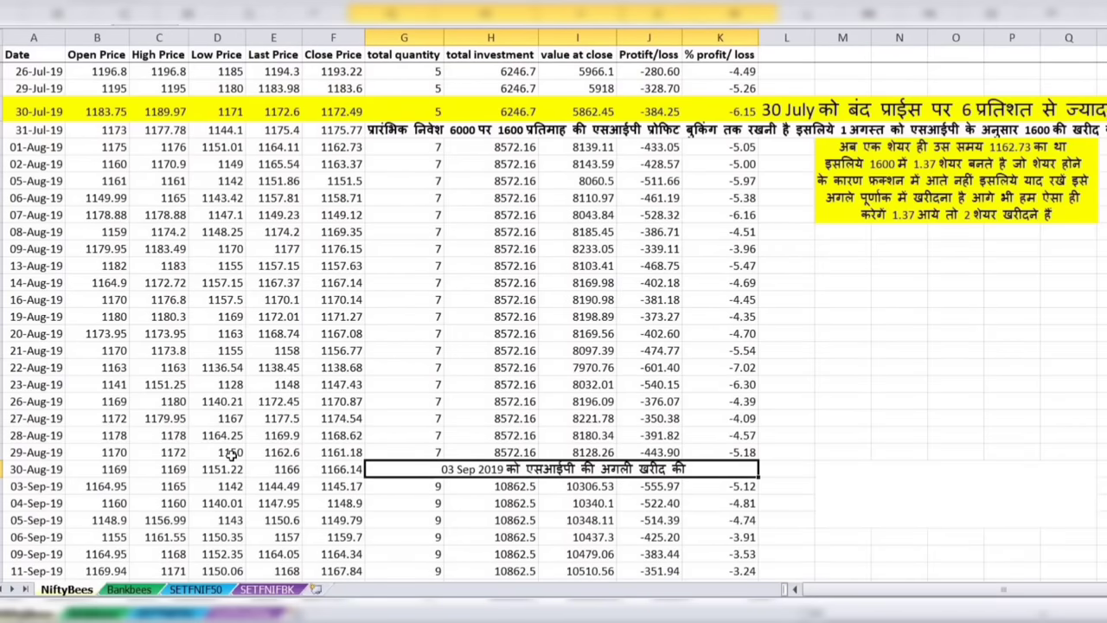
pyautogui.click(58, 469)
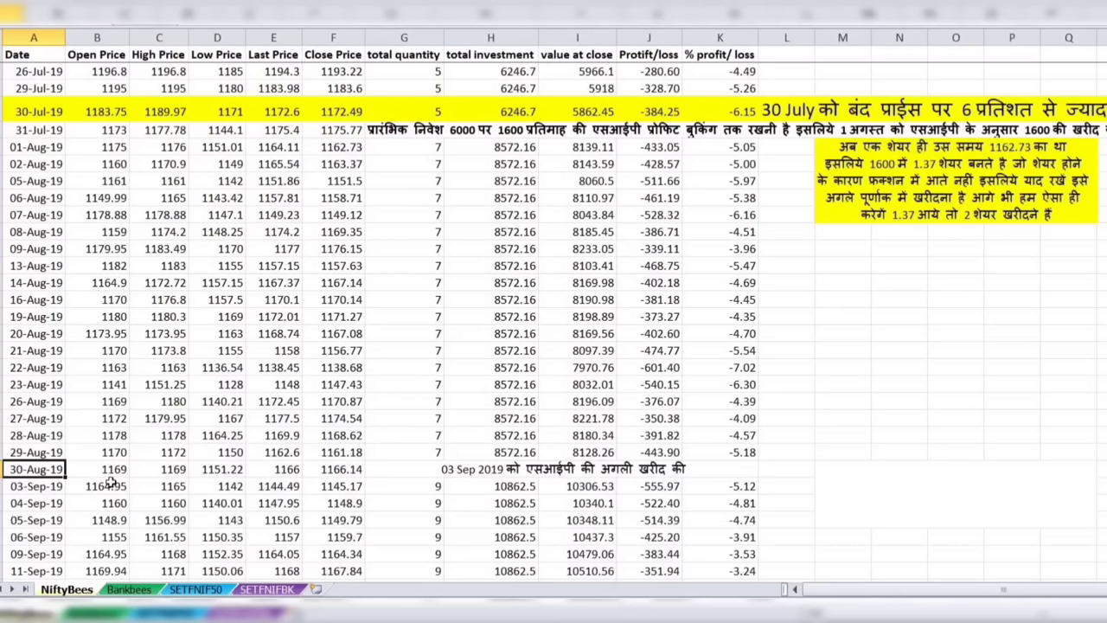
pyautogui.click(50, 488)
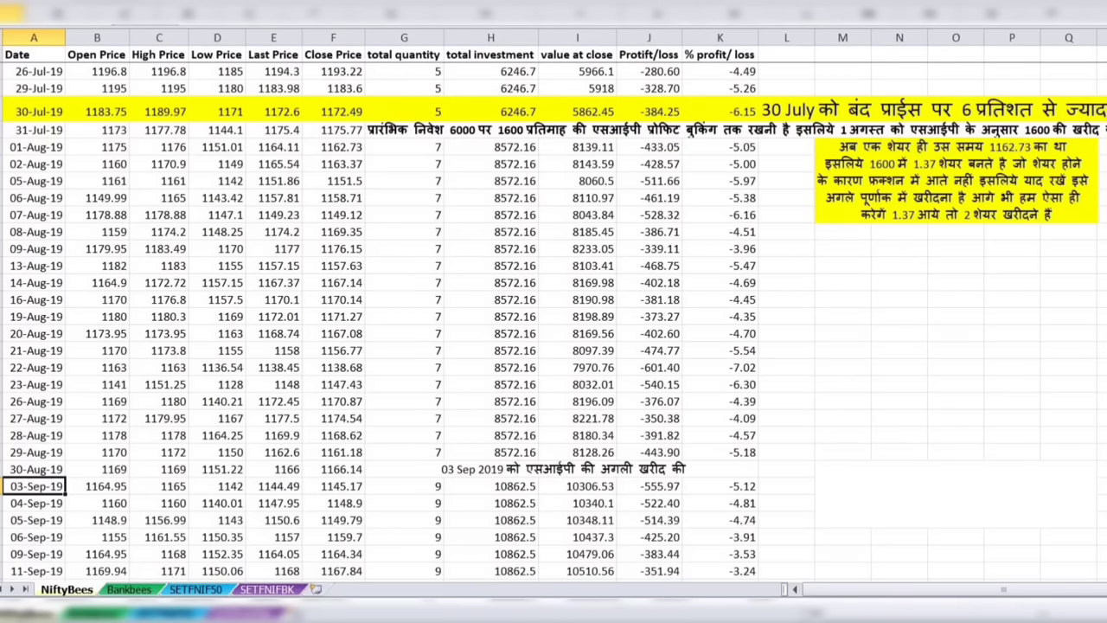
# Examine the NiftyBees % profit/loss on 27-Sep-19 and the note on 30-Sep-19, checking against the 23-Sep-19 row on the Bankbees sheet
pyautogui.scroll(-4, 553, 320)
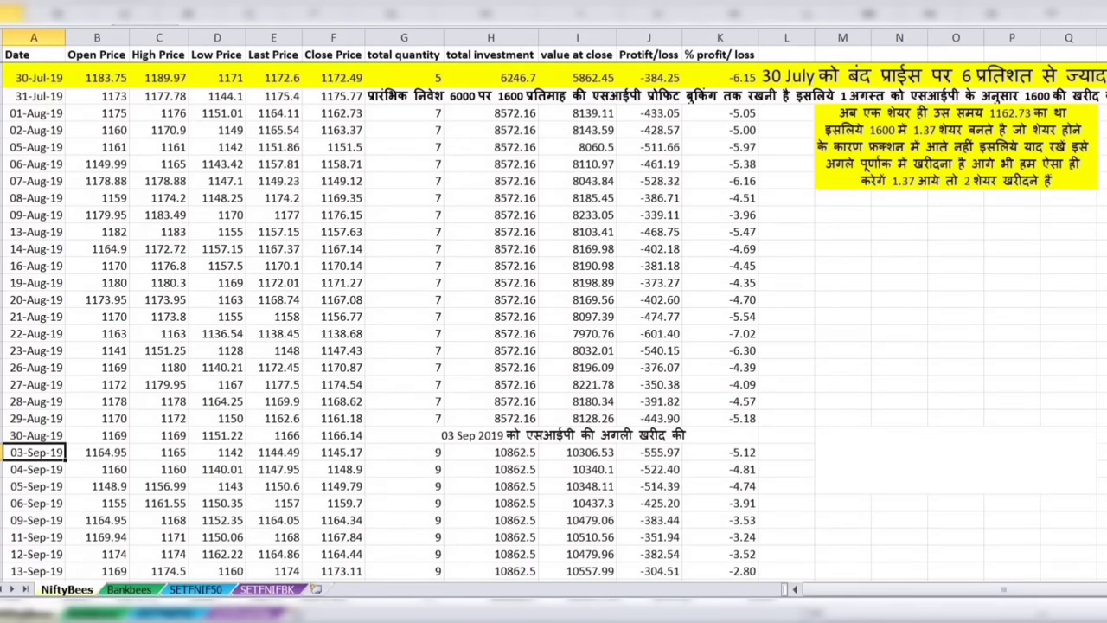
pyautogui.scroll(-2, 58, 462)
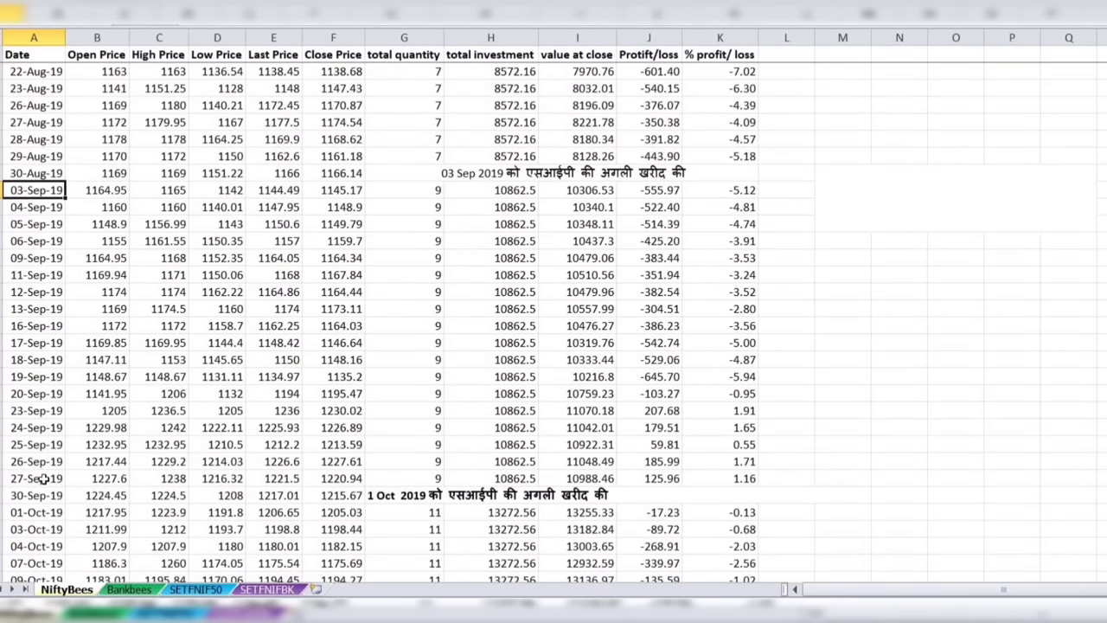
pyautogui.click(48, 480)
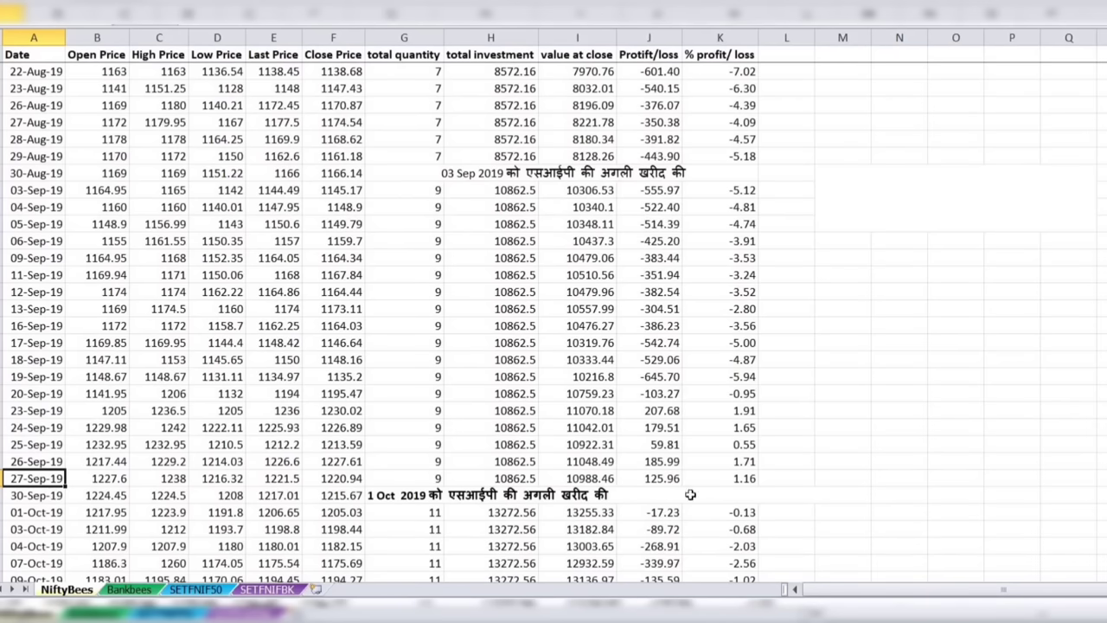
pyautogui.click(729, 484)
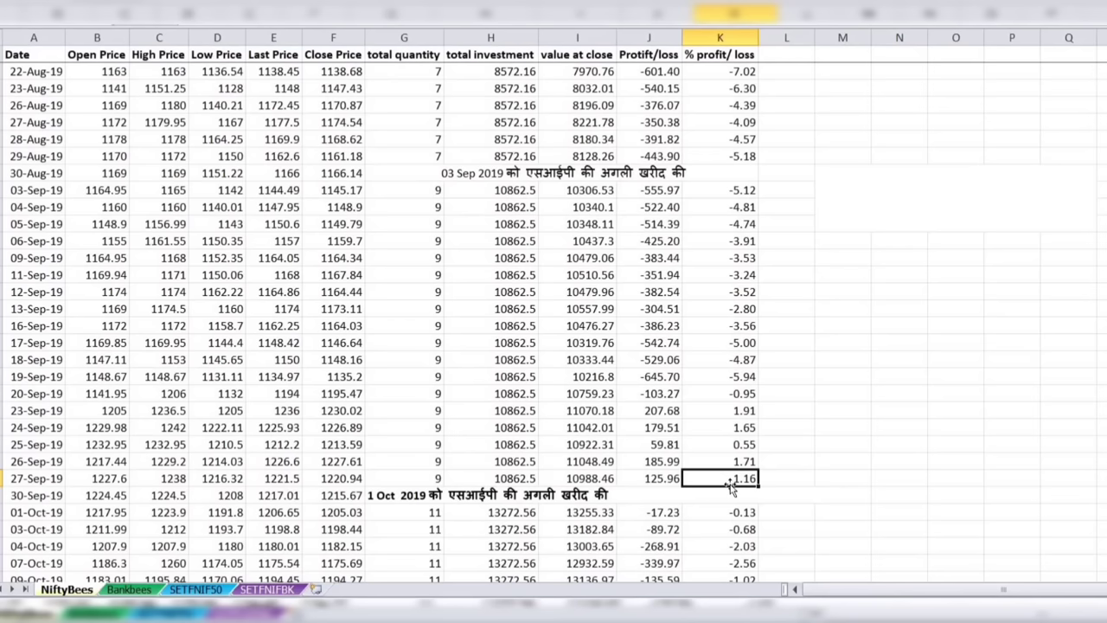
pyautogui.click(641, 500)
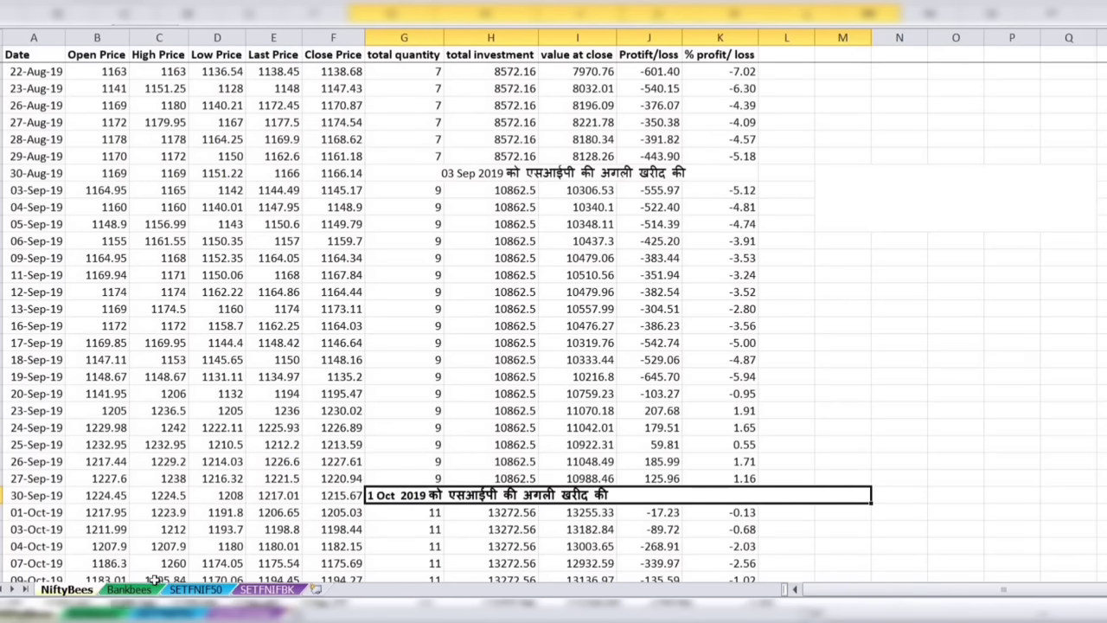
pyautogui.click(130, 589)
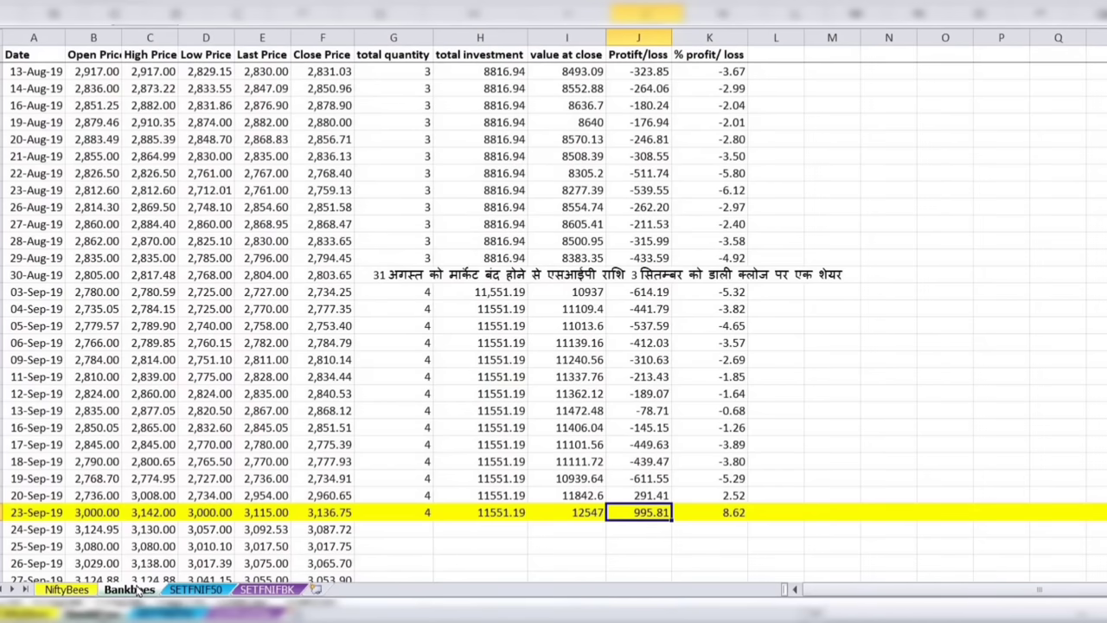
pyautogui.click(73, 589)
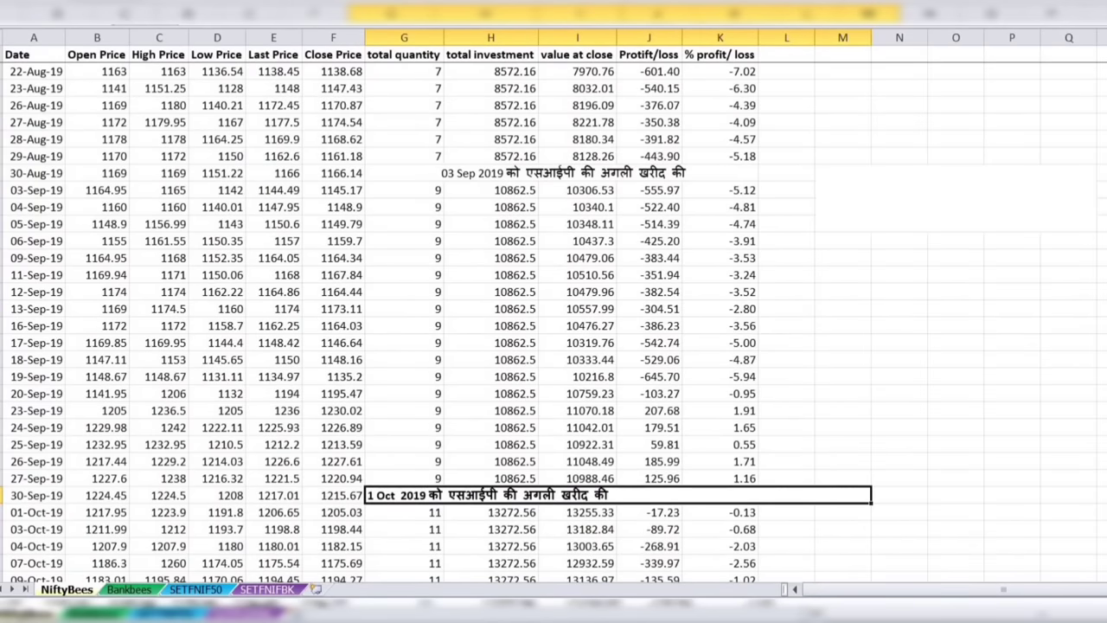
# Follow the NiftyBees October and November 2019 rows to the % profit/loss on 28-Nov-19 and the purchase note on 29-Nov-19
pyautogui.scroll(-3, 553, 329)
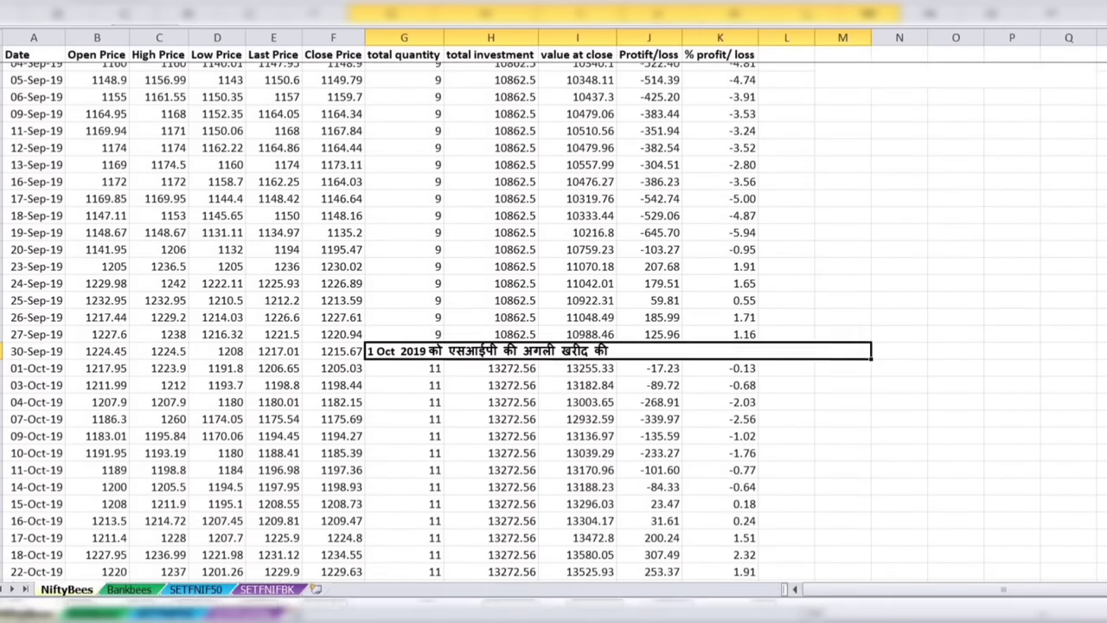
pyautogui.scroll(-3, 554, 328)
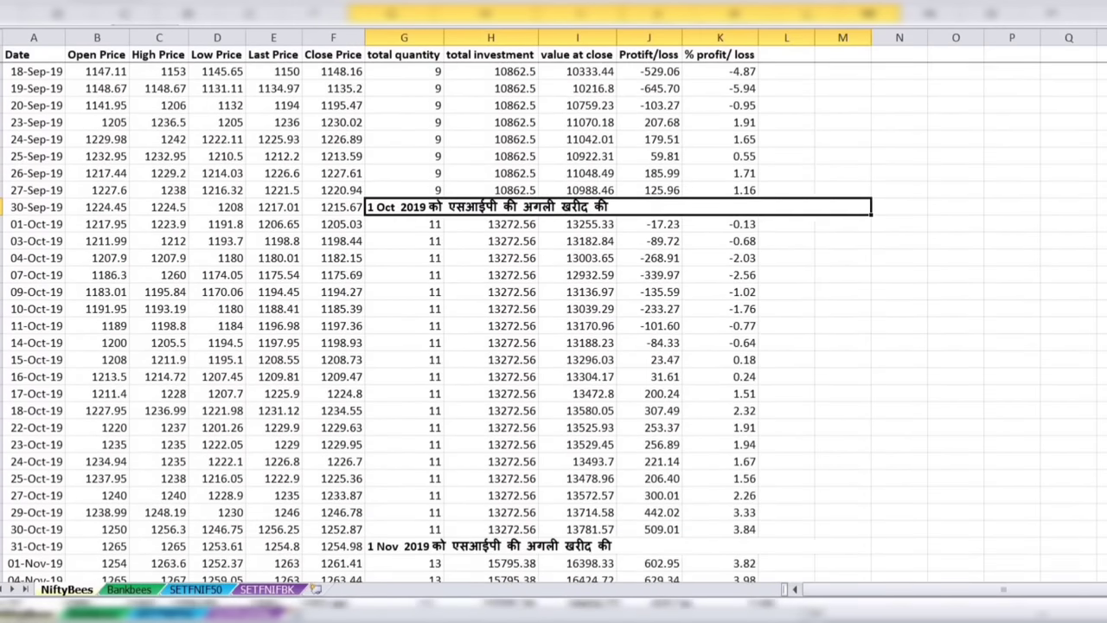
pyautogui.scroll(-3, 553, 328)
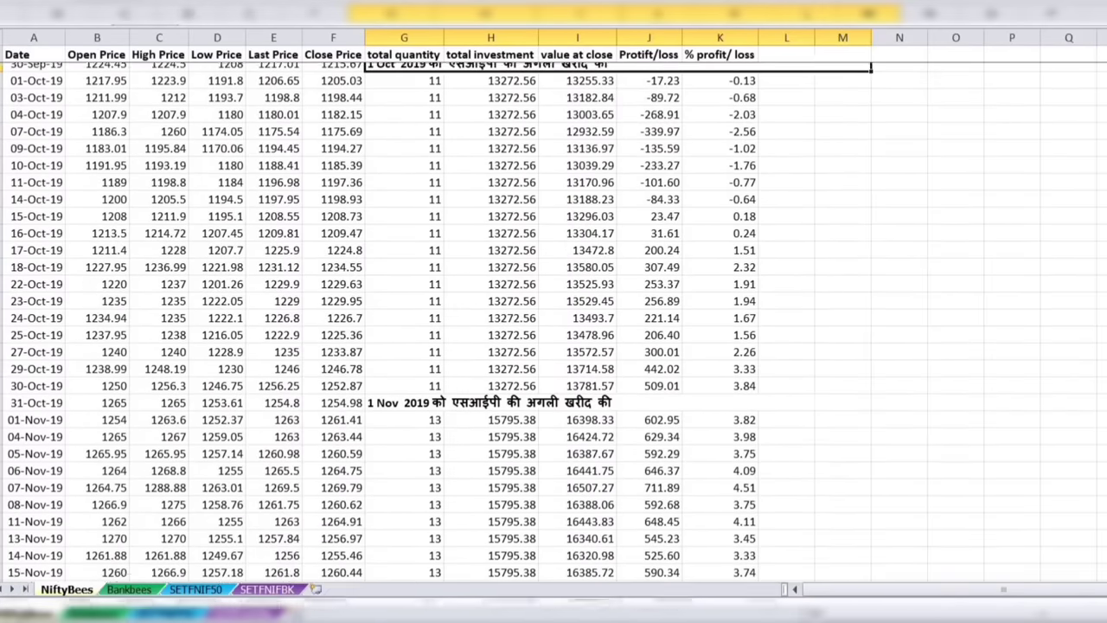
pyautogui.scroll(-3, 554, 329)
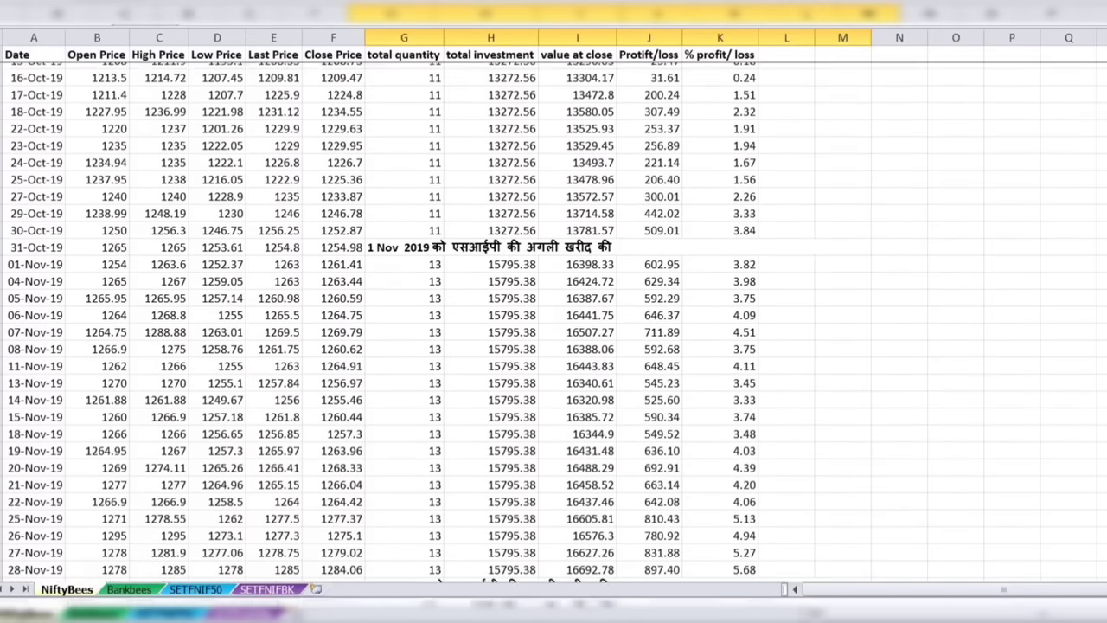
pyautogui.scroll(-2, 784, 460)
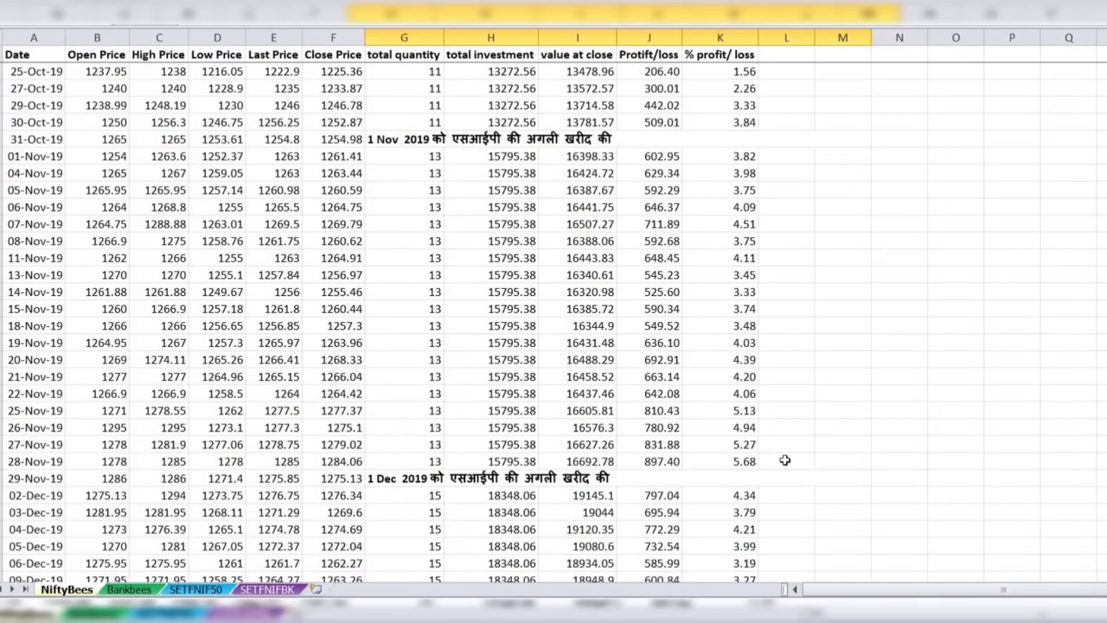
pyautogui.click(745, 467)
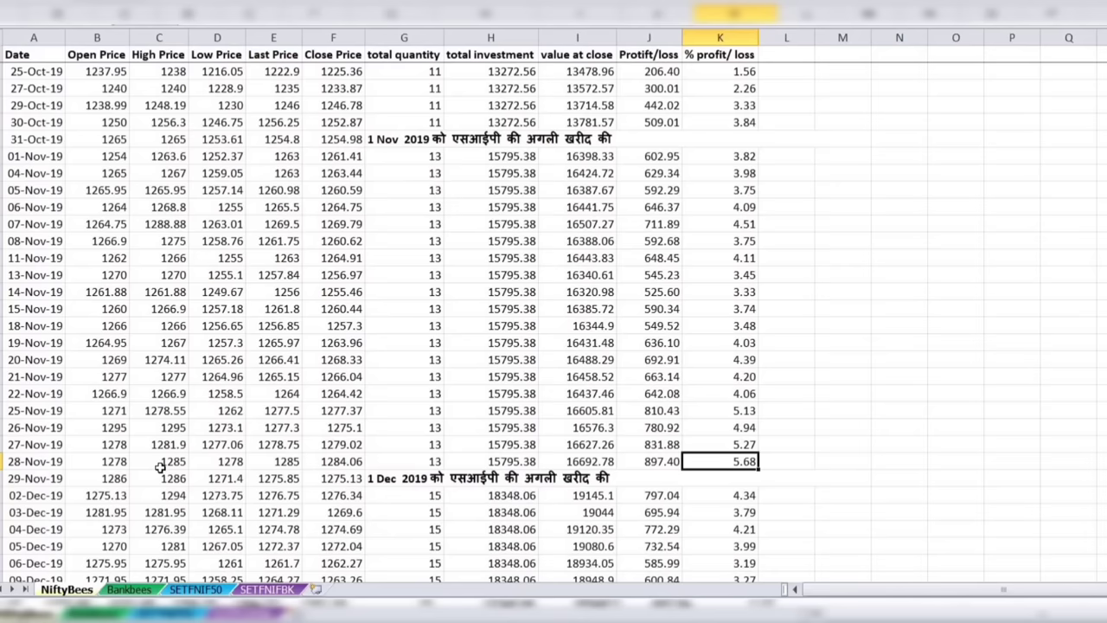
pyautogui.click(379, 479)
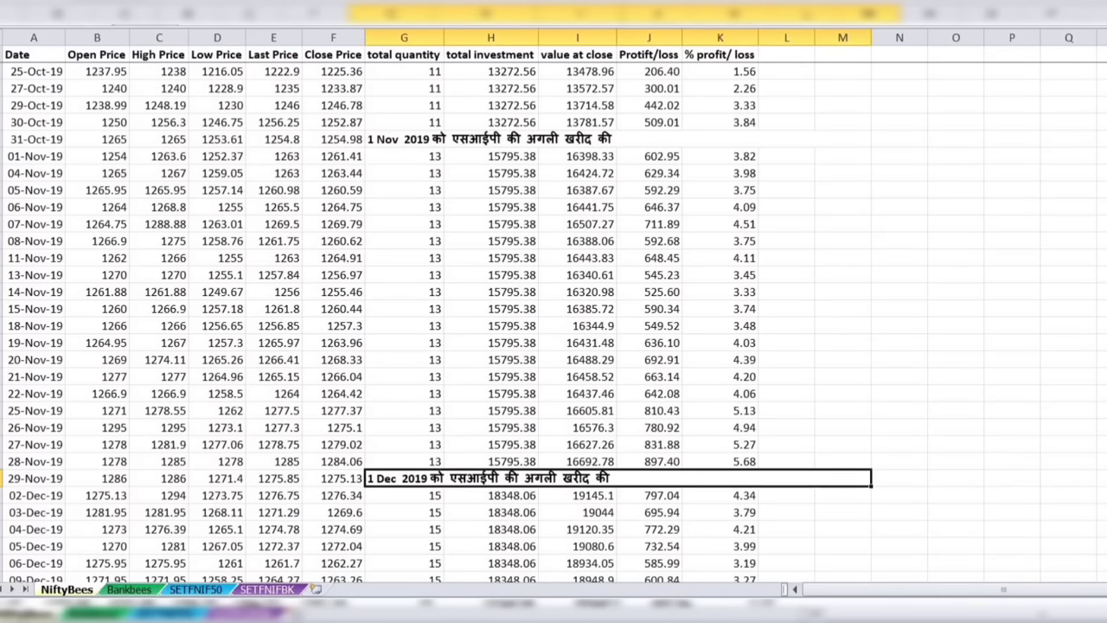
# Examine the NiftyBees % profit/loss on 19-Dec-19 and compare that highlighted row with the 23-Sep-19 row on the Bankbees sheet
pyautogui.scroll(-4, 554, 320)
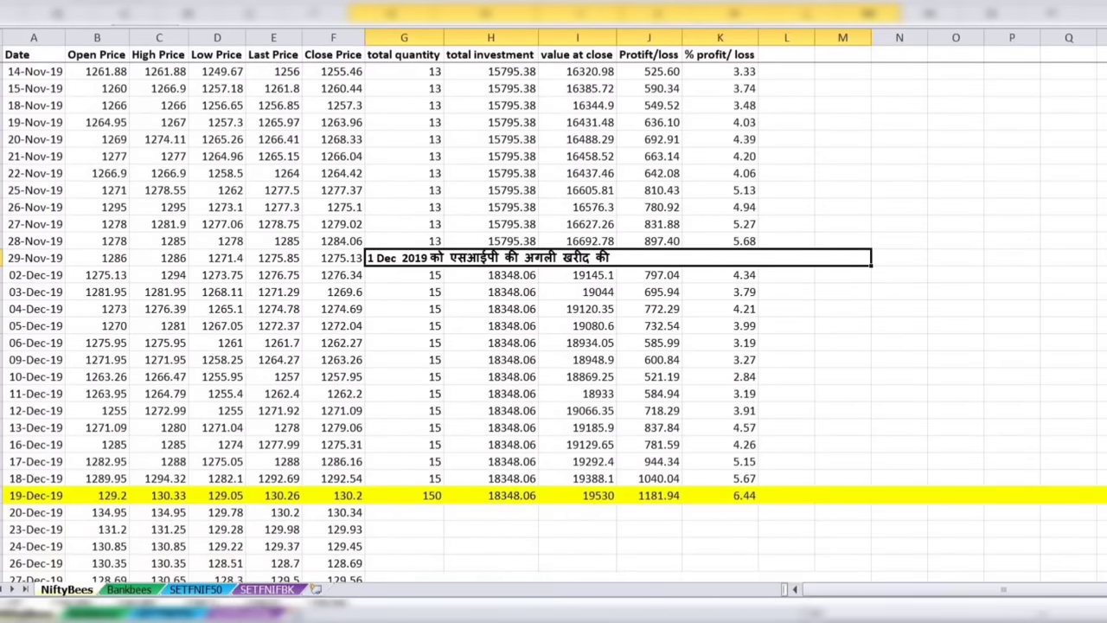
pyautogui.scroll(-1, 57, 441)
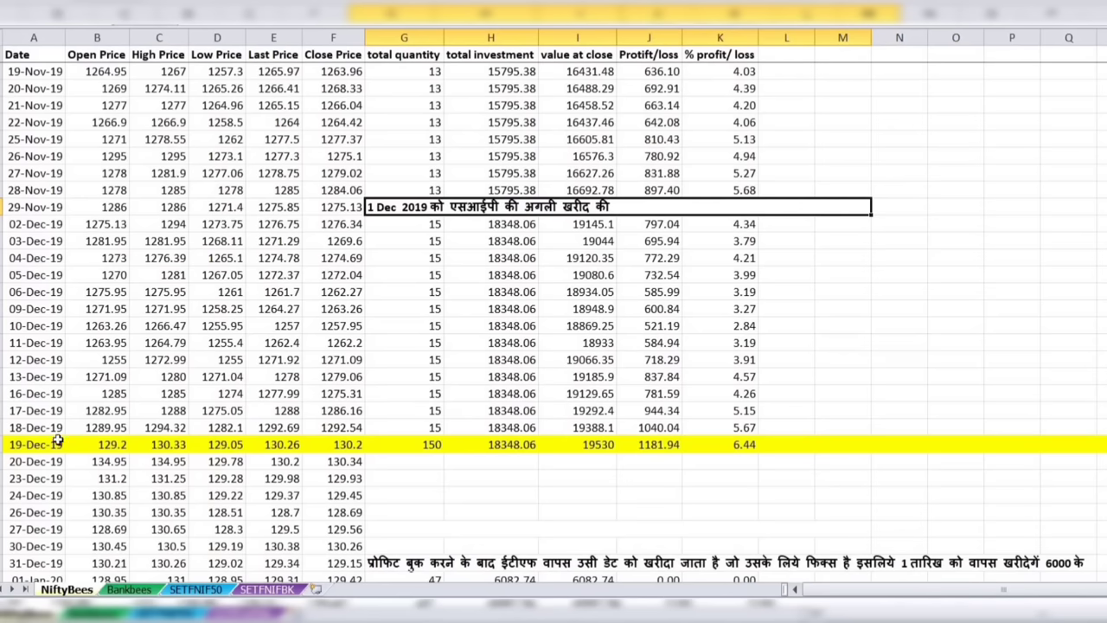
pyautogui.click(717, 447)
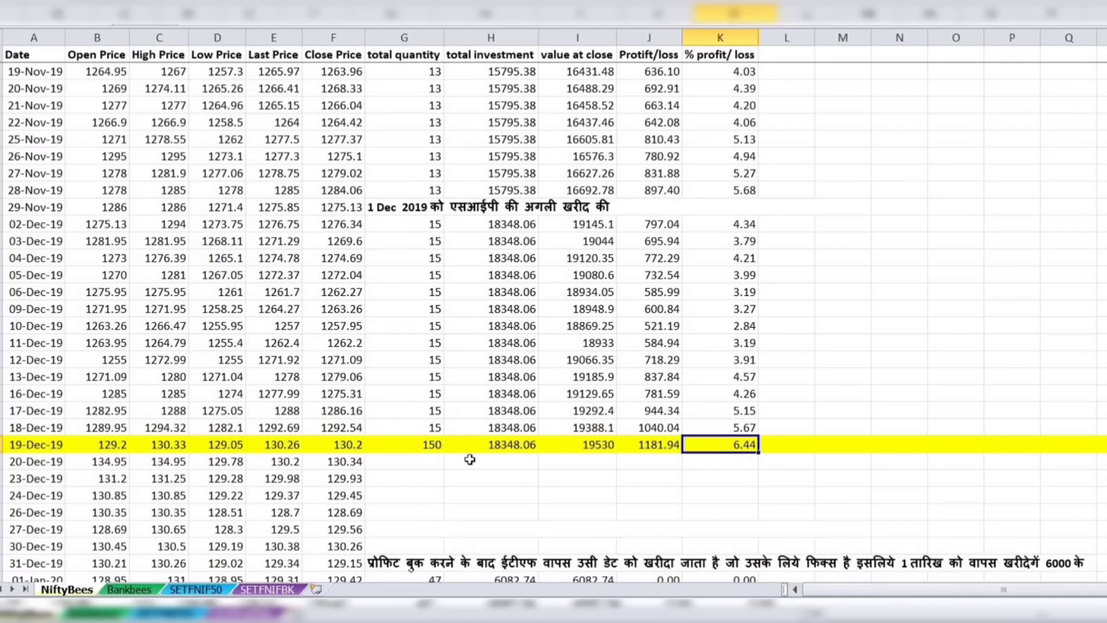
pyautogui.click(139, 592)
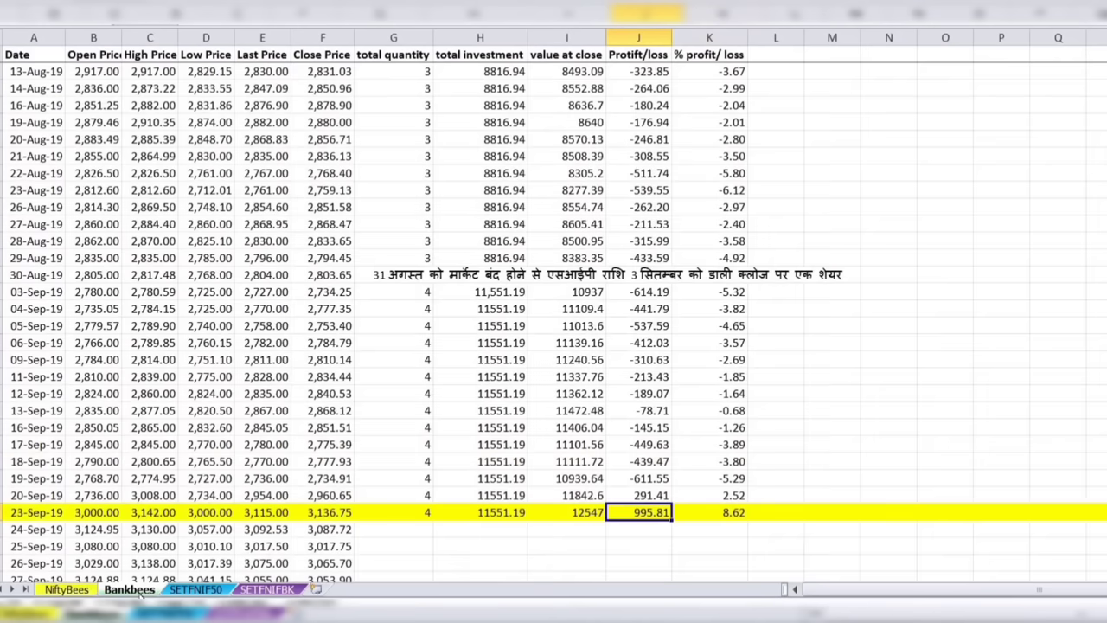
pyautogui.click(67, 590)
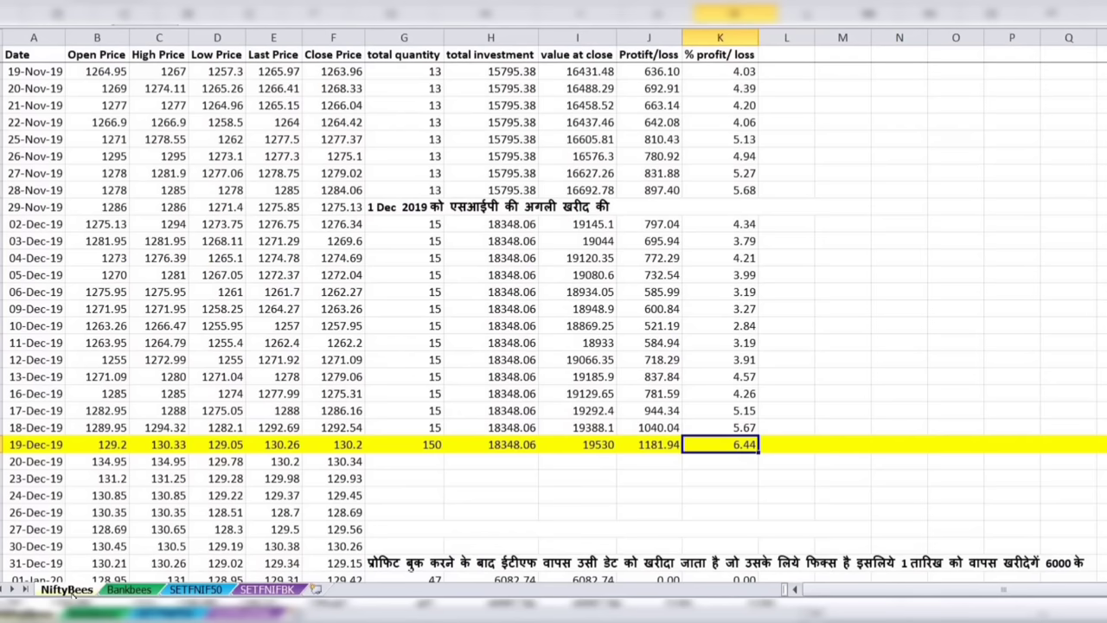
pyautogui.click(121, 590)
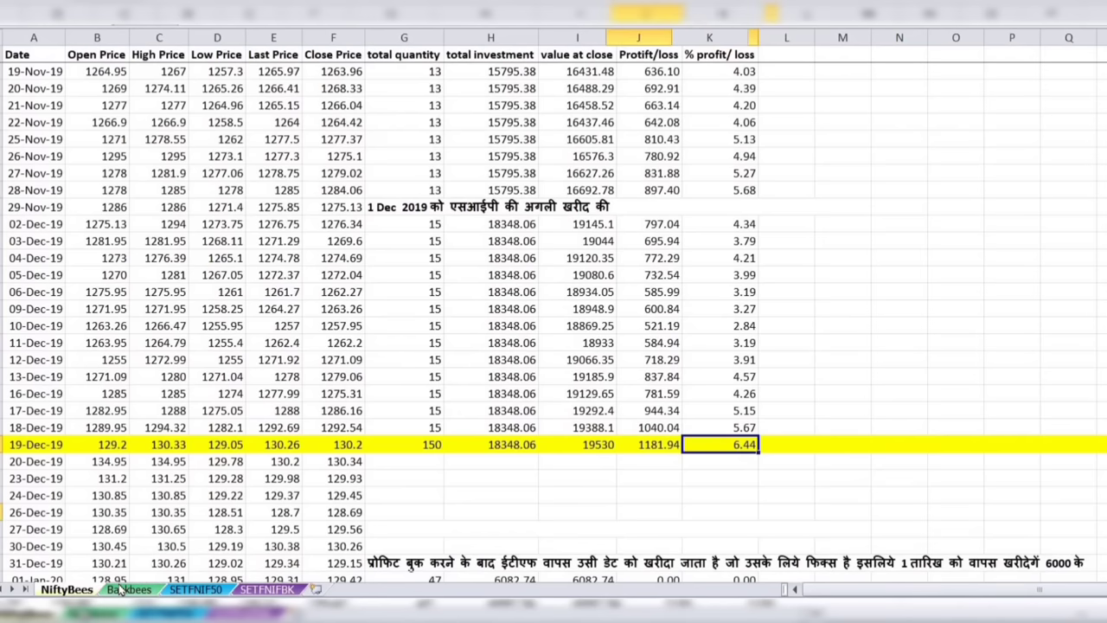
pyautogui.click(85, 592)
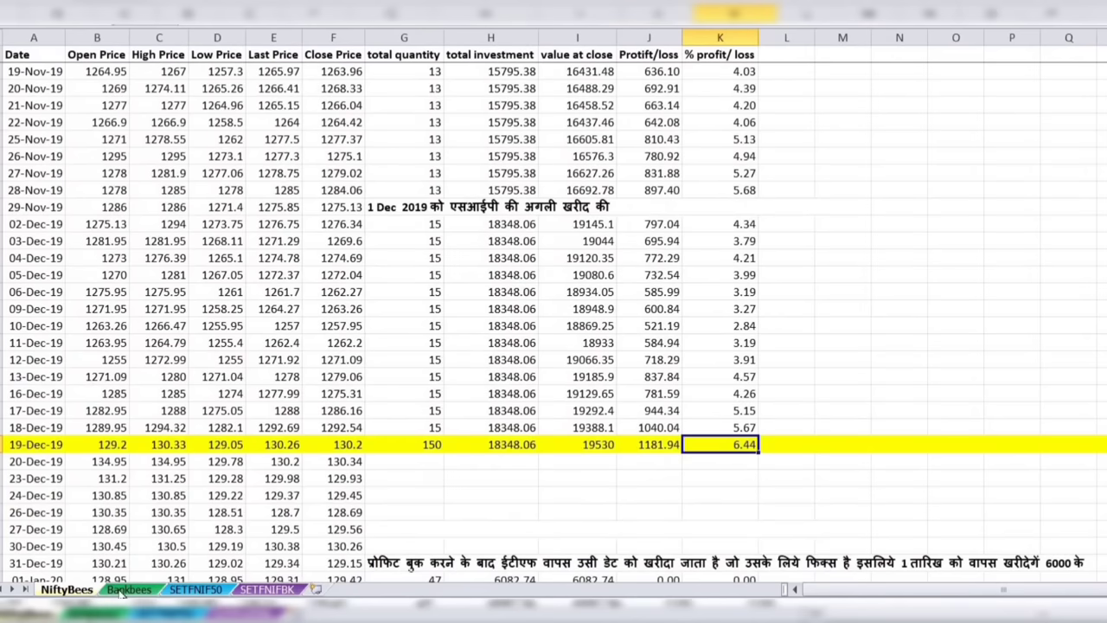
pyautogui.click(127, 590)
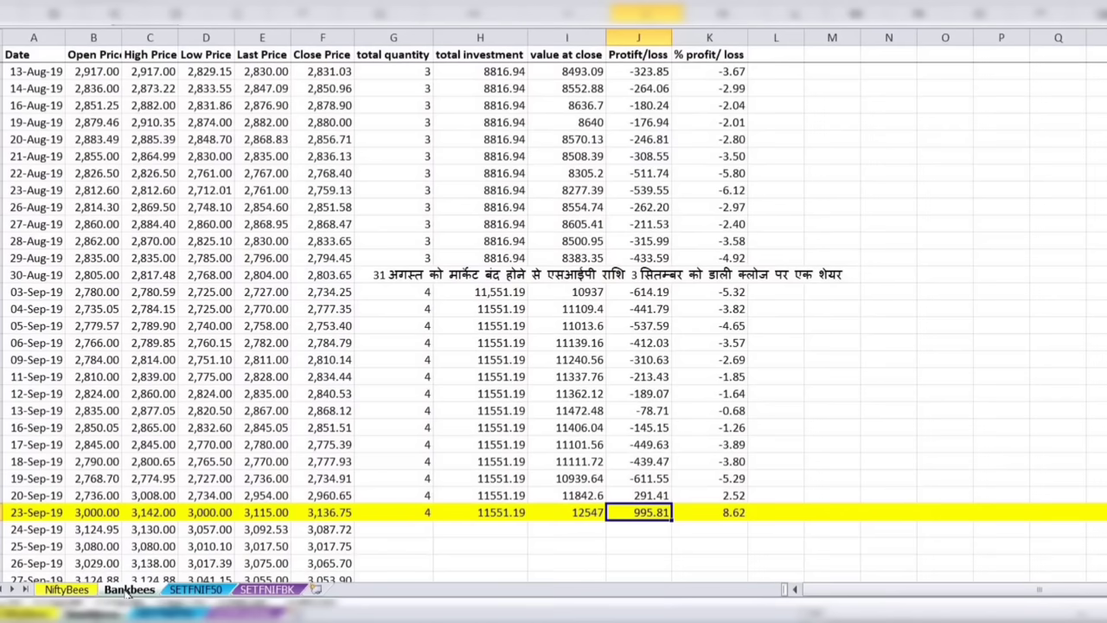
# Examine the beginning of the SETFNIF50 sheet, checking the first purchase date 05-Aug-19 and the earlier date 05-Jul-19
pyautogui.click(186, 591)
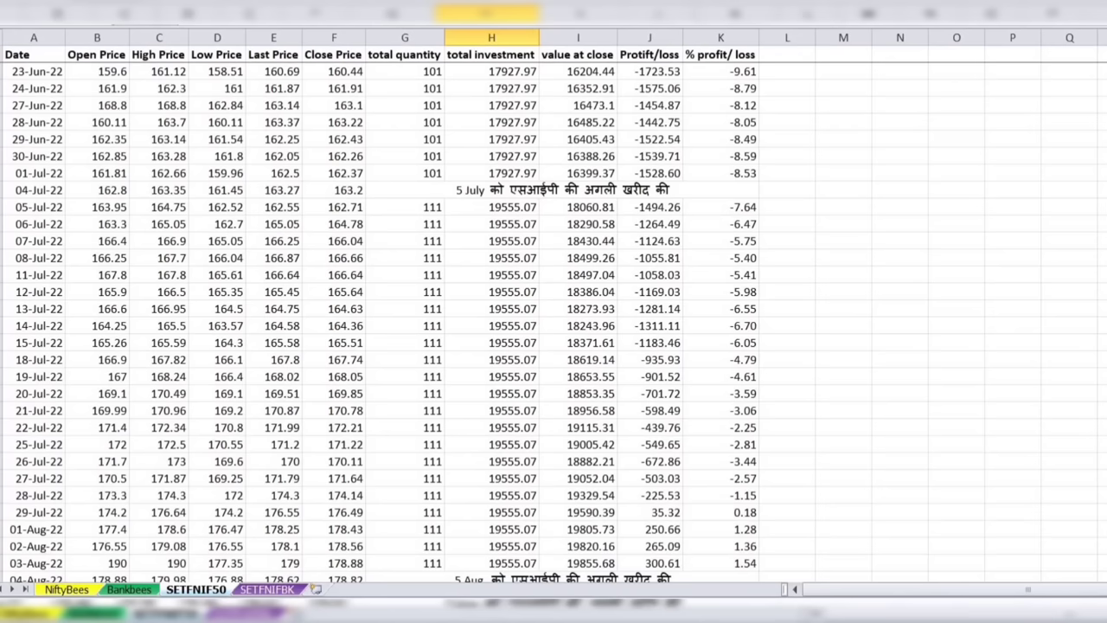
pyautogui.scroll(20, 553, 311)
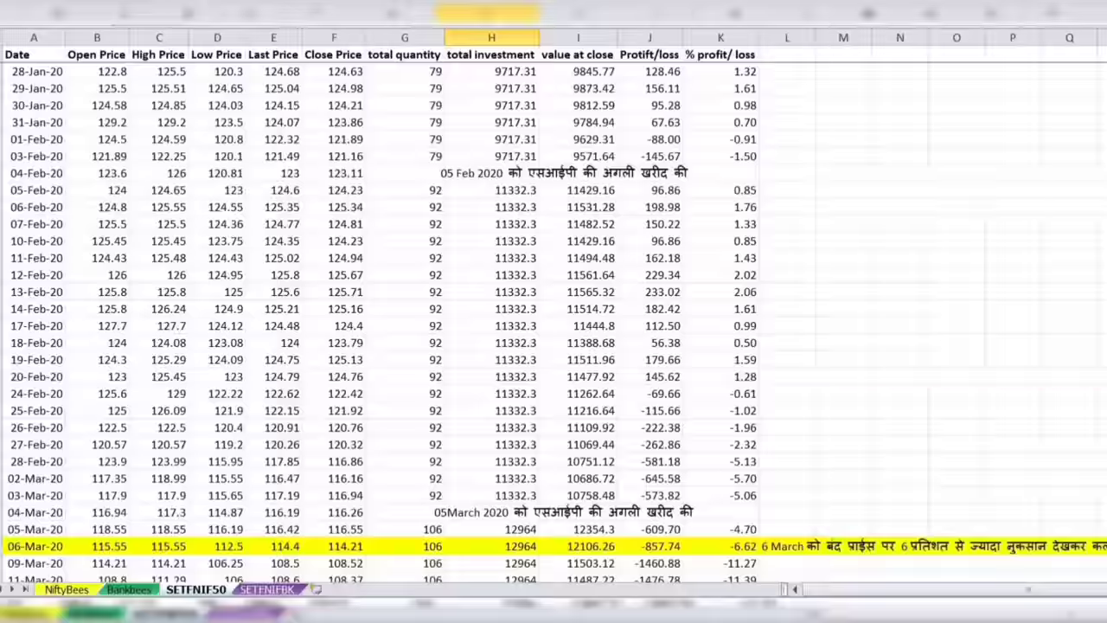
pyautogui.scroll(7, 709, 149)
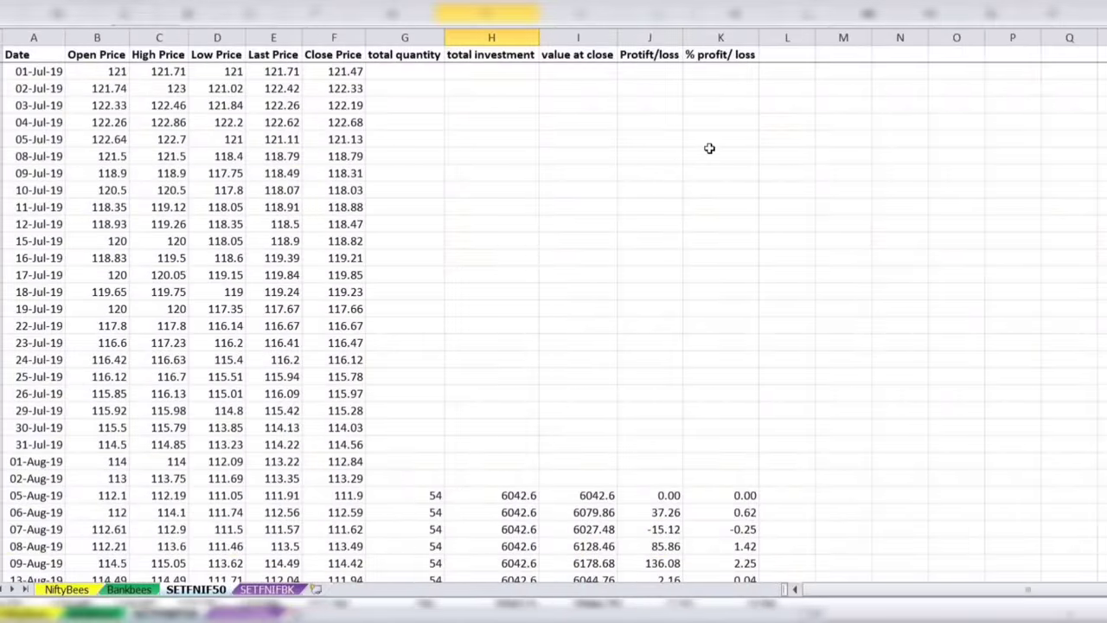
pyautogui.click(31, 495)
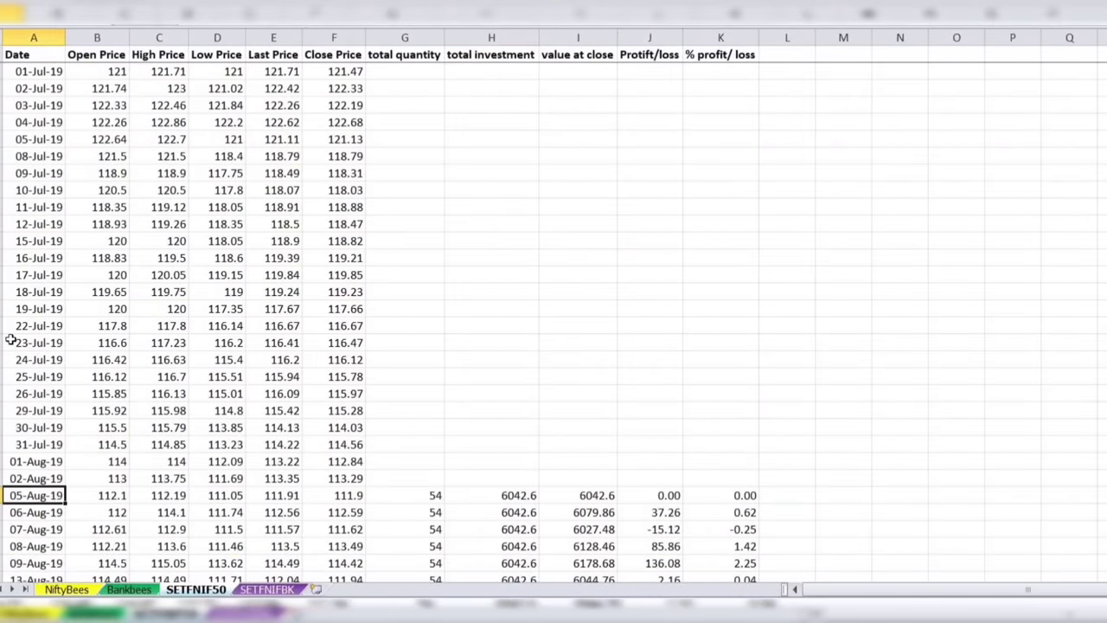
pyautogui.click(38, 138)
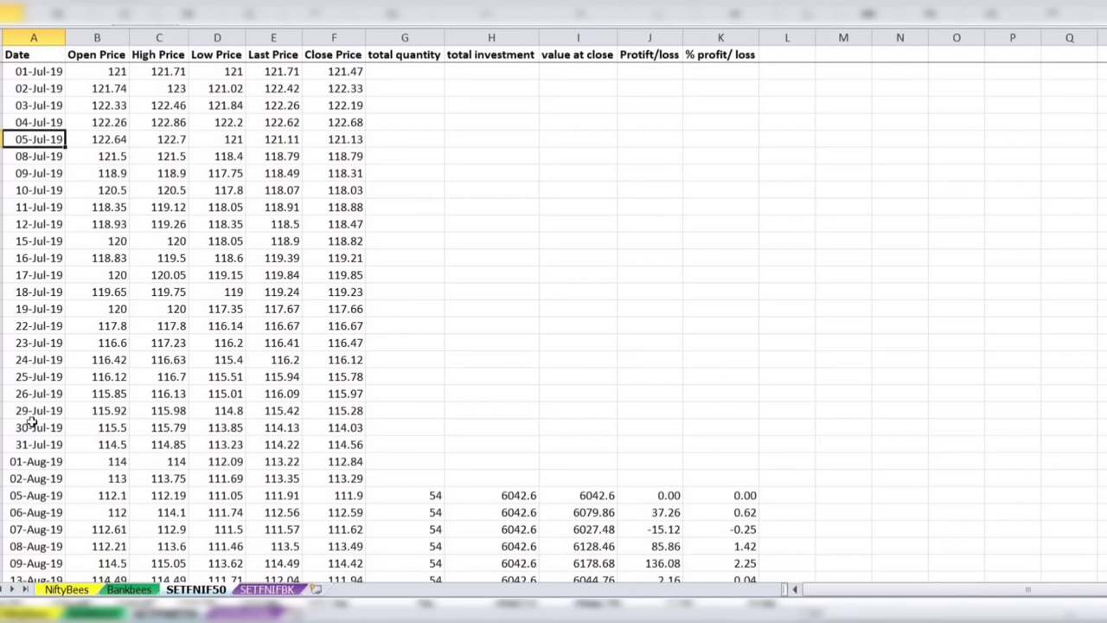
# Follow the SETFNIF50 rows from the first purchase on 05-Aug-19 to the next SIP purchase note on 04-Sep-19
pyautogui.click(37, 495)
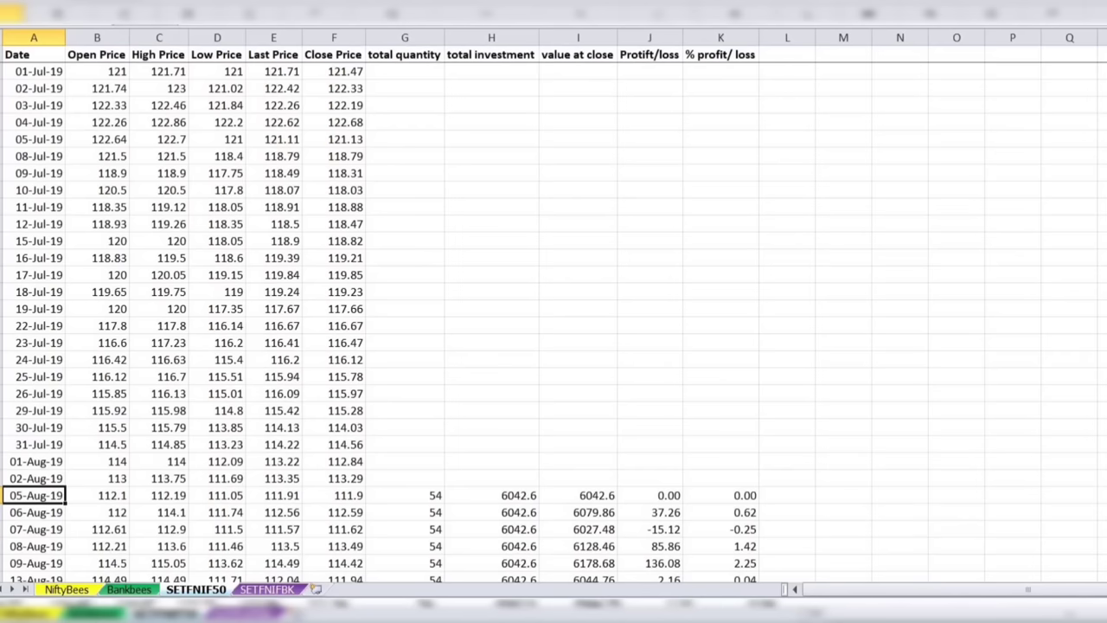
pyautogui.scroll(-3, 553, 337)
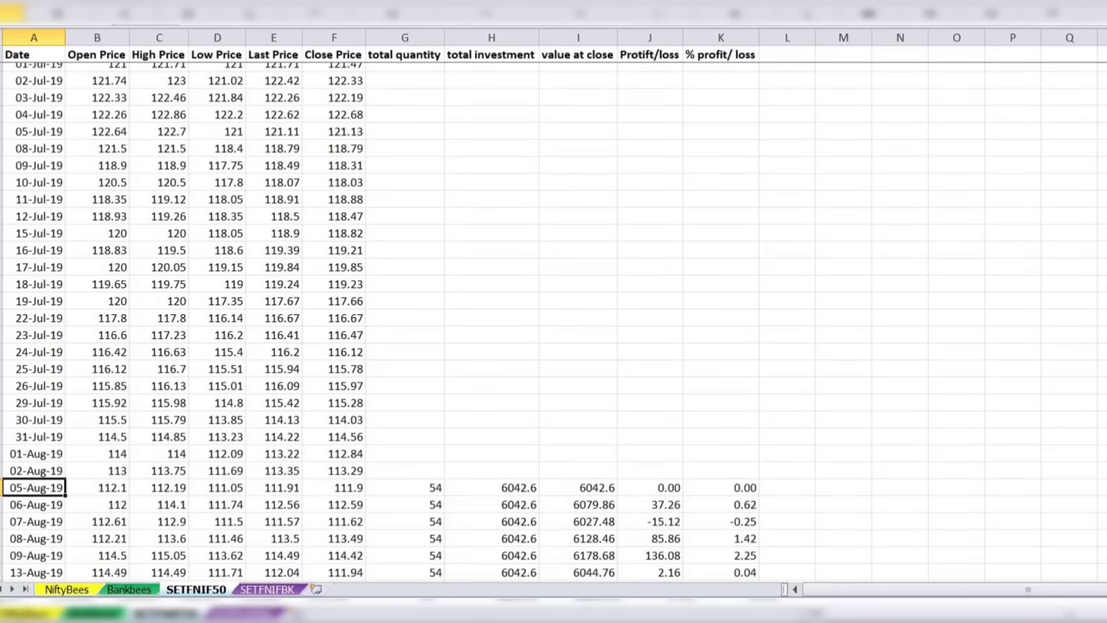
pyautogui.scroll(-2, 718, 462)
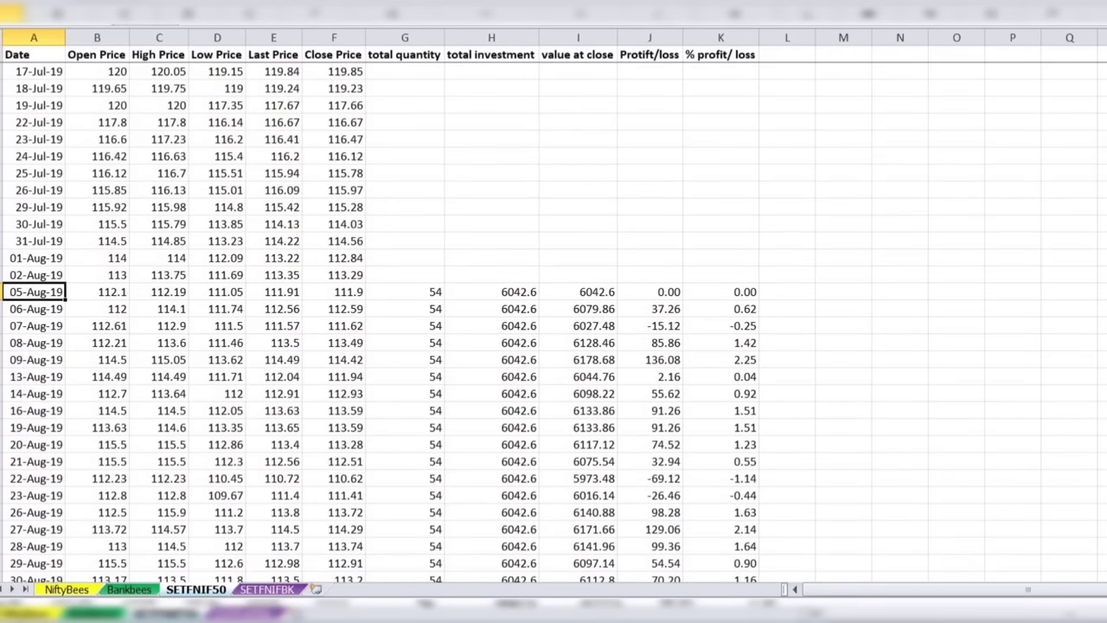
pyautogui.scroll(-3, 800, 460)
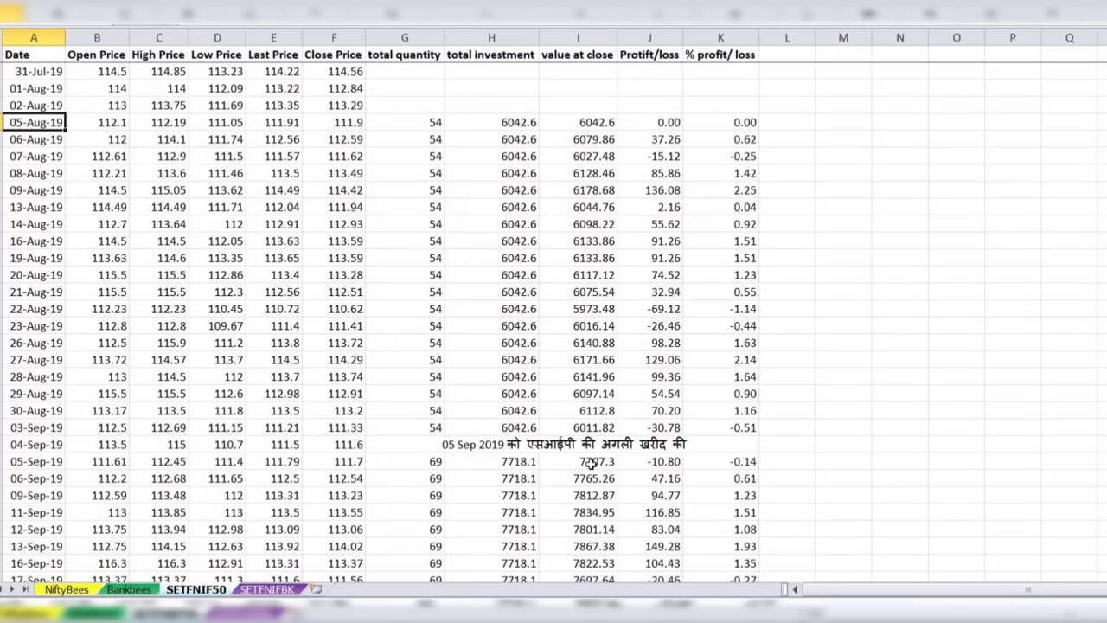
pyautogui.click(562, 444)
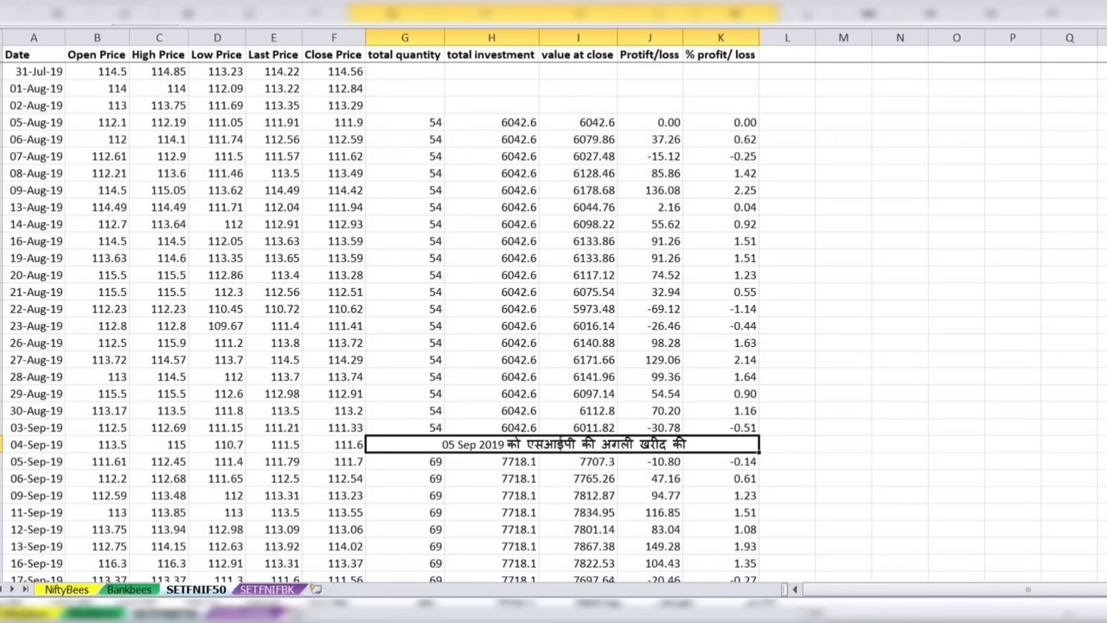
# Examine the SETFNIF50 % profit/loss on the highlighted 23-Sep-19 row and the total quantity of the fresh purchase on 07-Oct-19
pyautogui.scroll(-4, 760, 510)
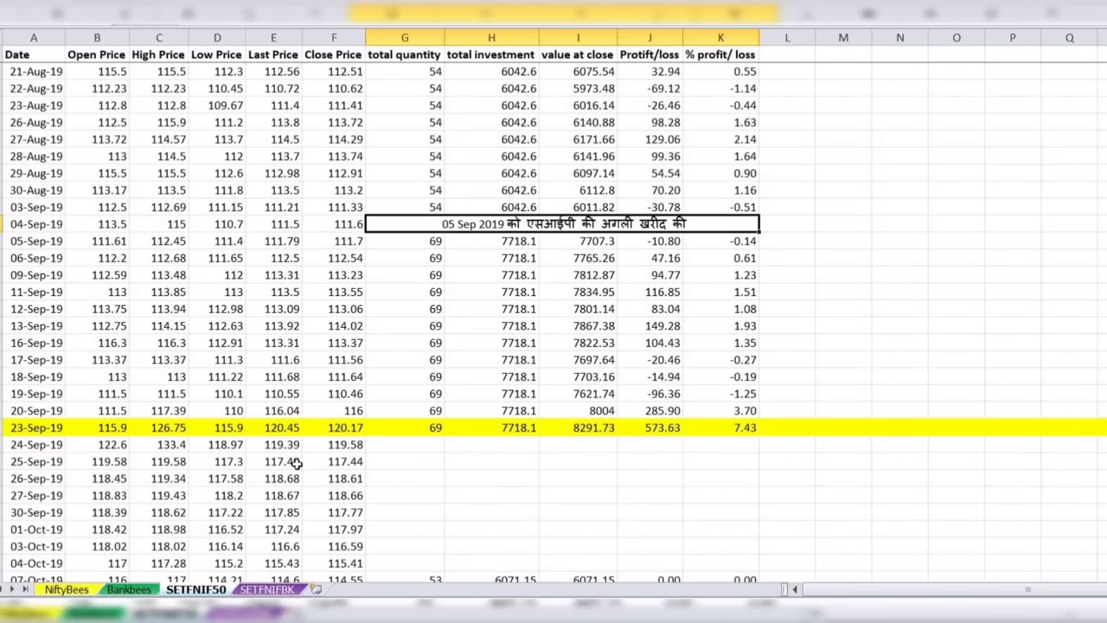
pyautogui.click(720, 427)
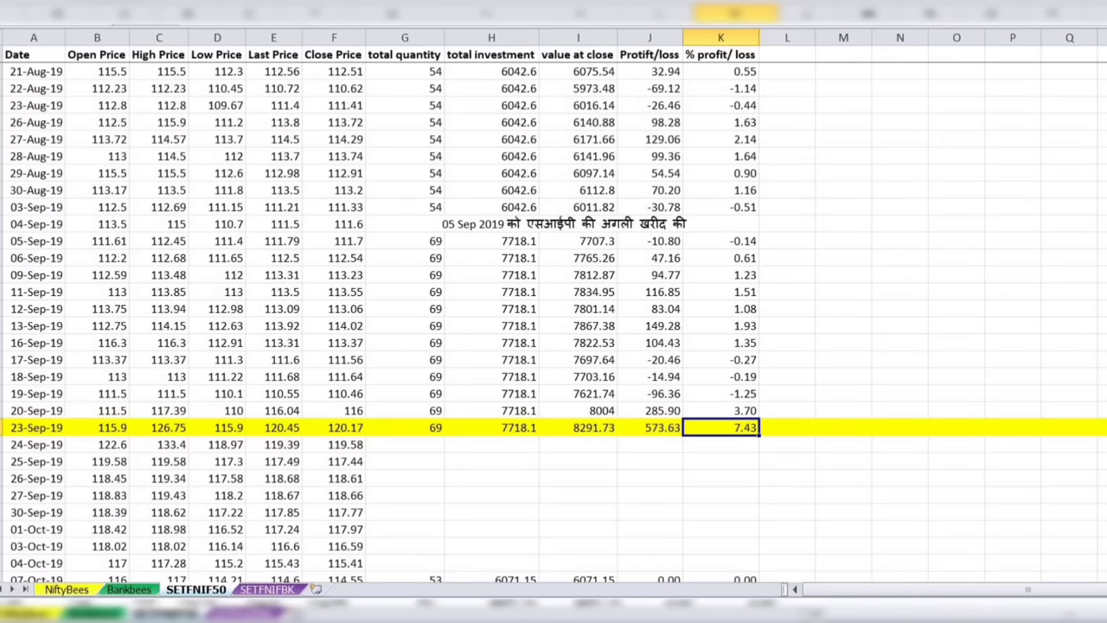
pyautogui.scroll(-2, 52, 518)
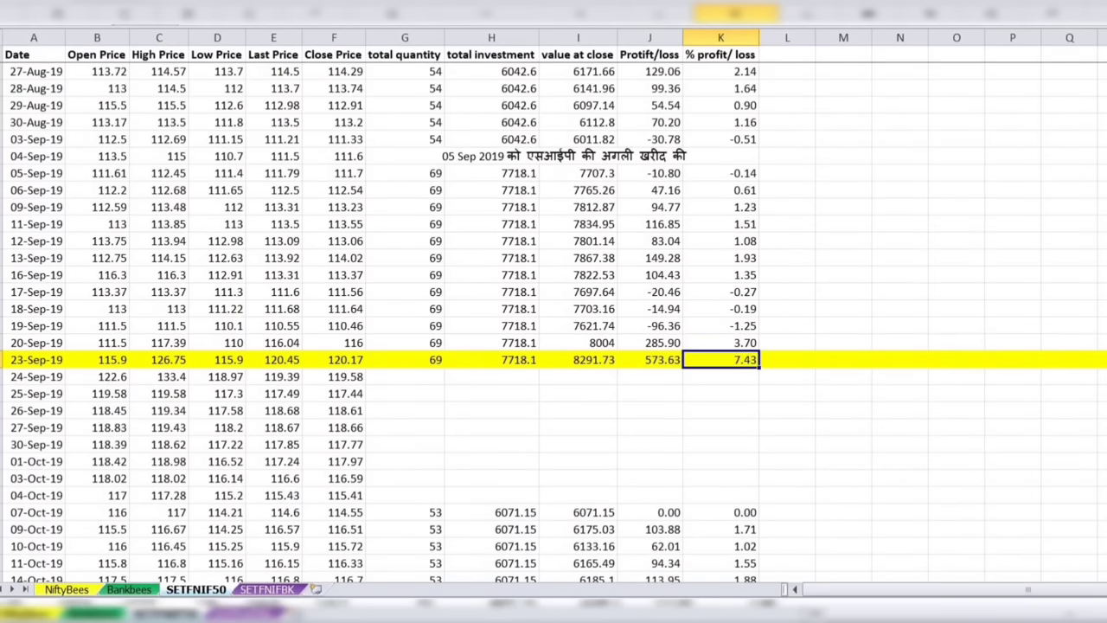
pyautogui.click(404, 513)
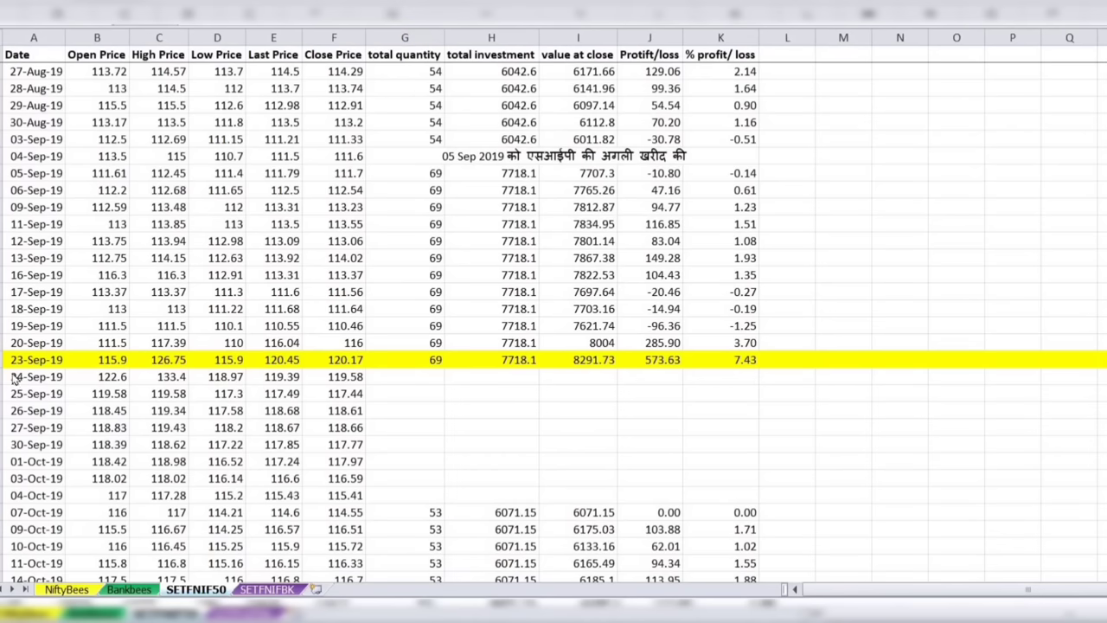
# Follow the NiftyBees sheet from the highlighted 19-Dec-19 row past the 31-Dec-19 note to the yellow note on 02-Mar-20
pyautogui.click(65, 591)
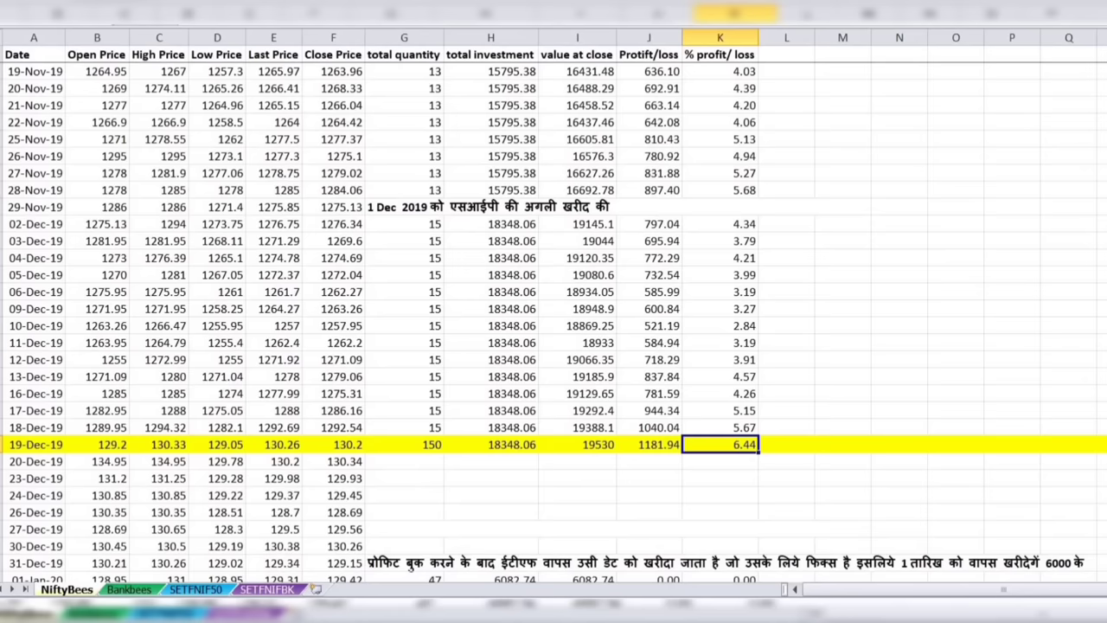
pyautogui.scroll(-4, 553, 311)
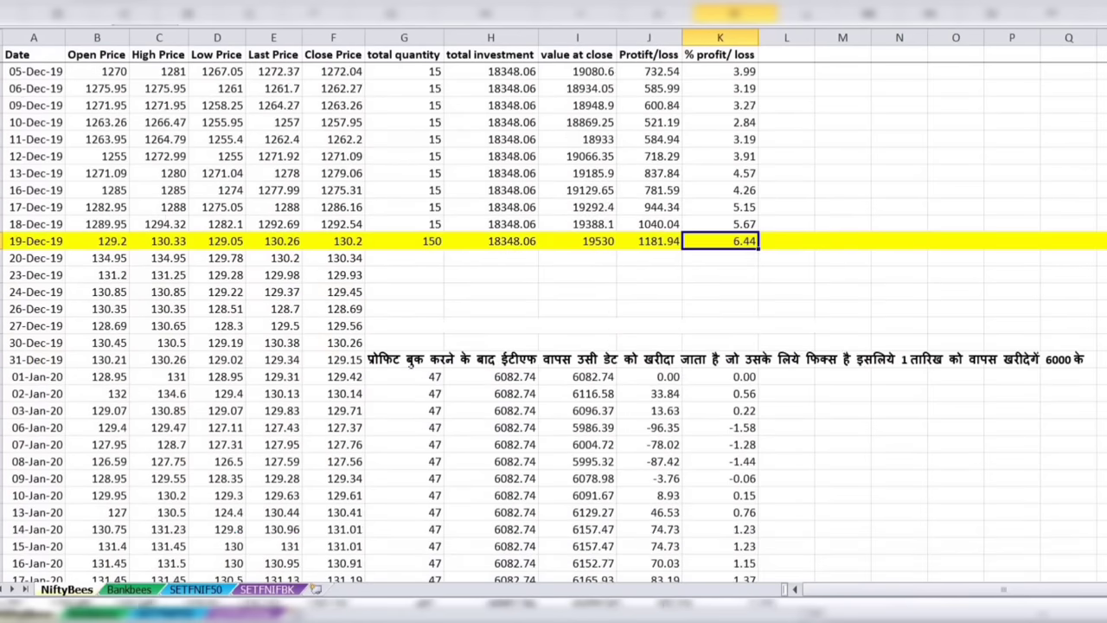
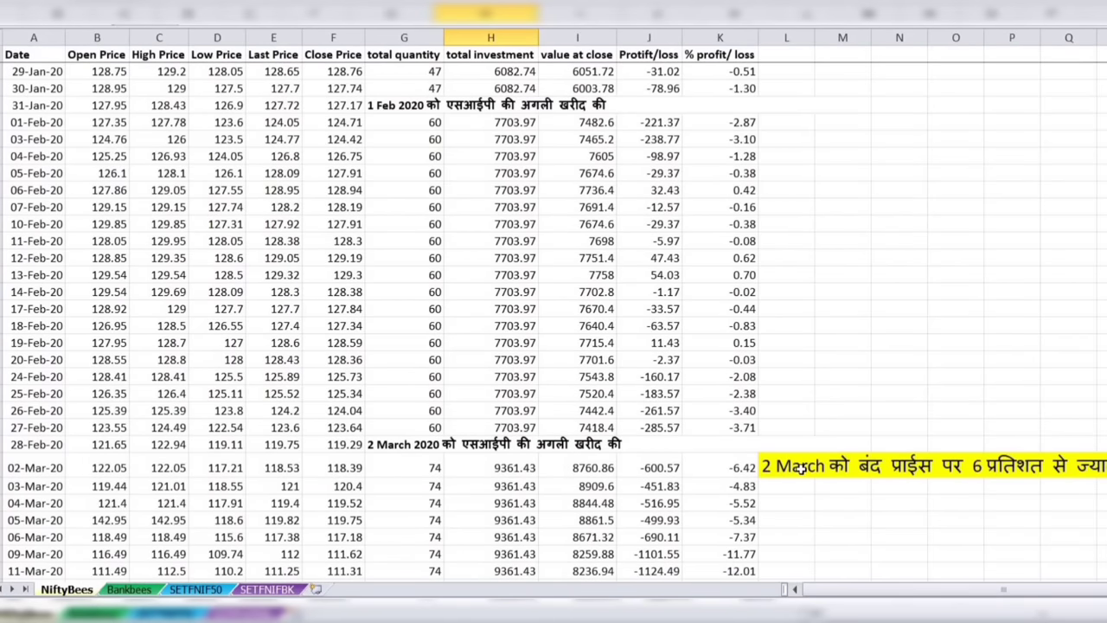
# Find the Bankbees re-entry on 03-Mar-20 after the 23-Sep-19 profit booking and examine its total quantity and total investment
pyautogui.click(130, 589)
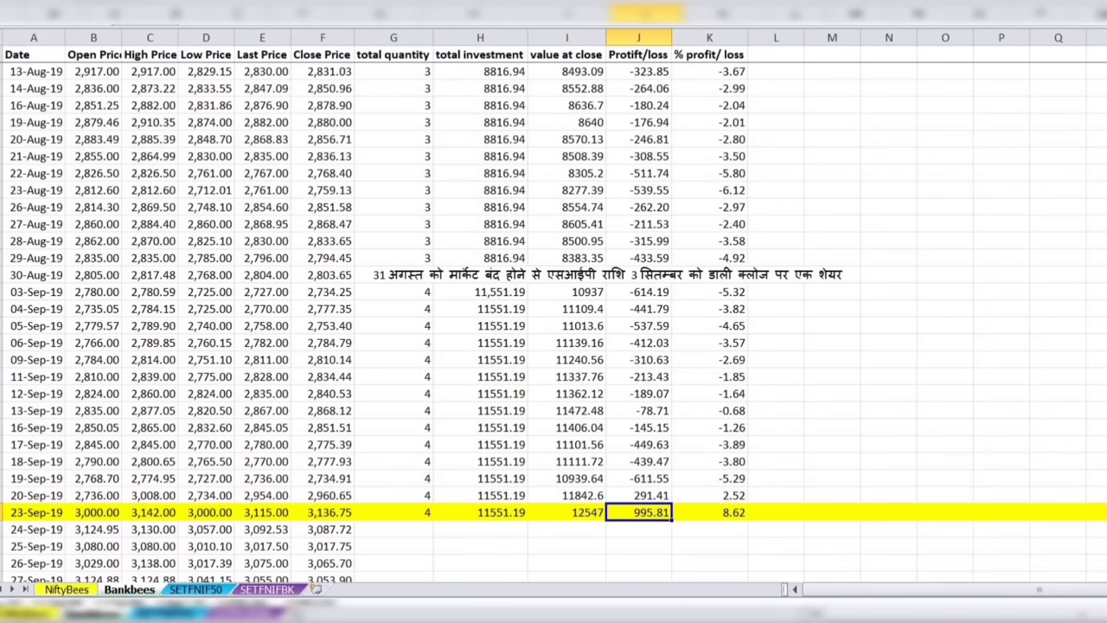
pyautogui.scroll(-6, 553, 336)
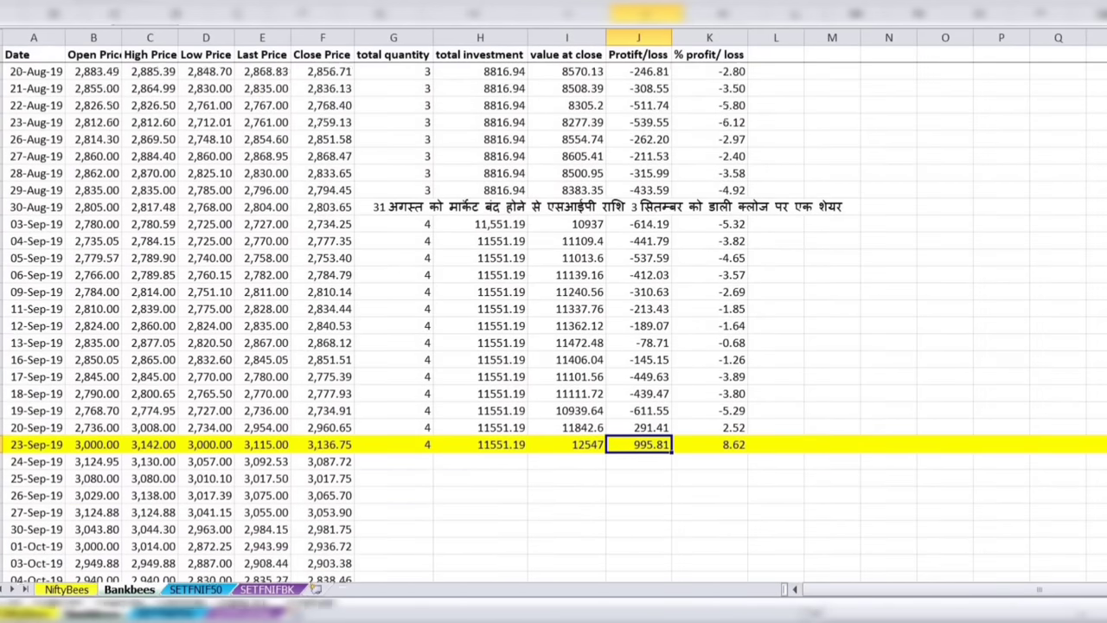
pyautogui.scroll(-10, 553, 335)
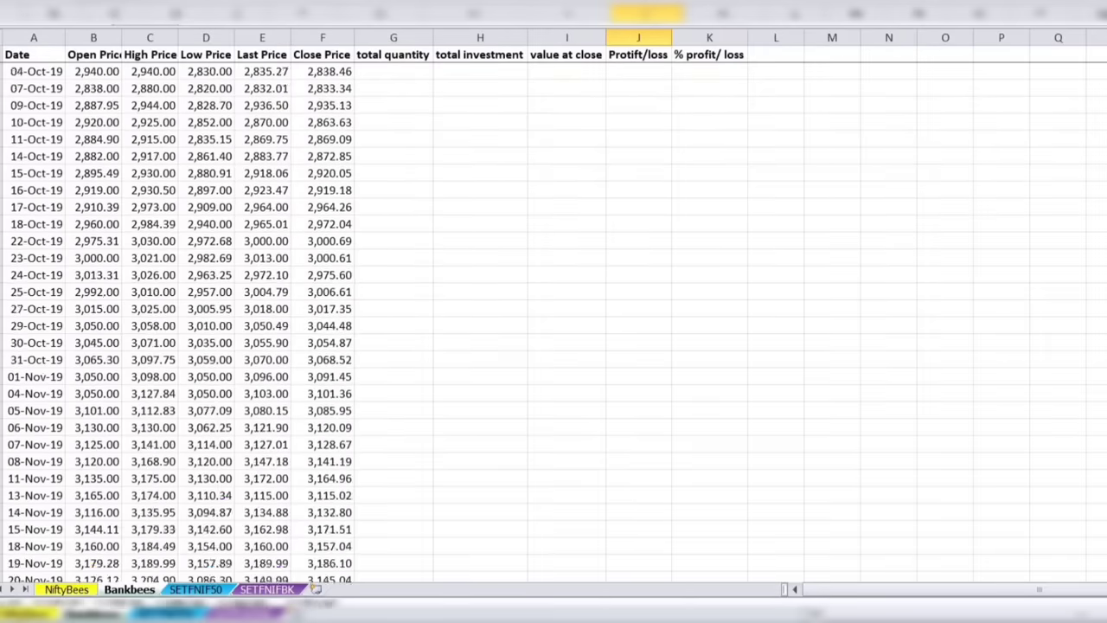
pyautogui.scroll(-10, 553, 335)
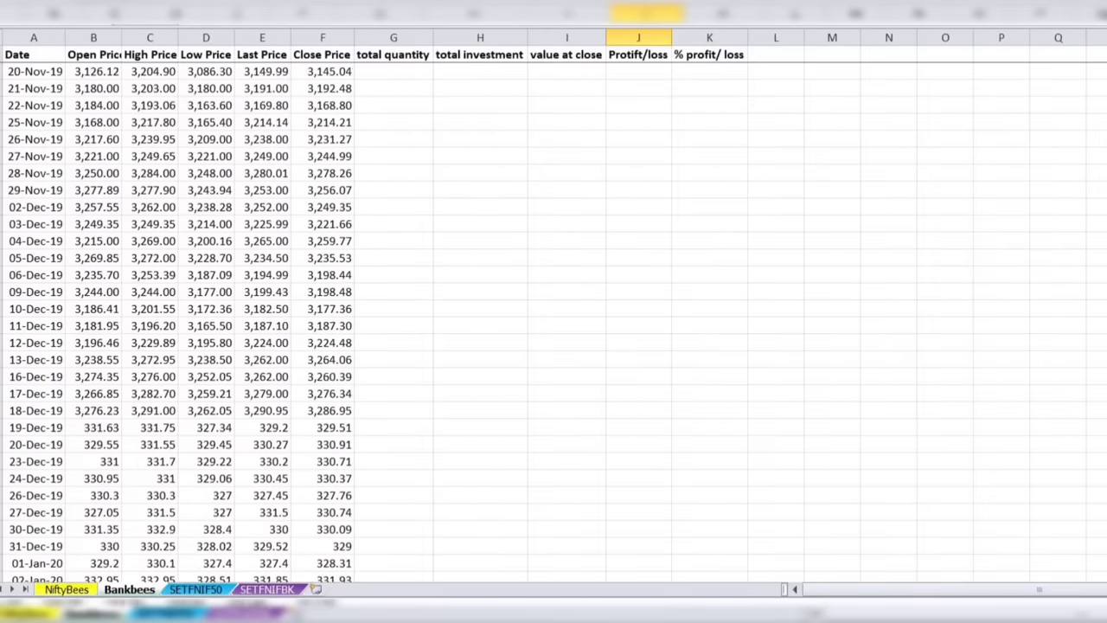
pyautogui.scroll(-10, 553, 336)
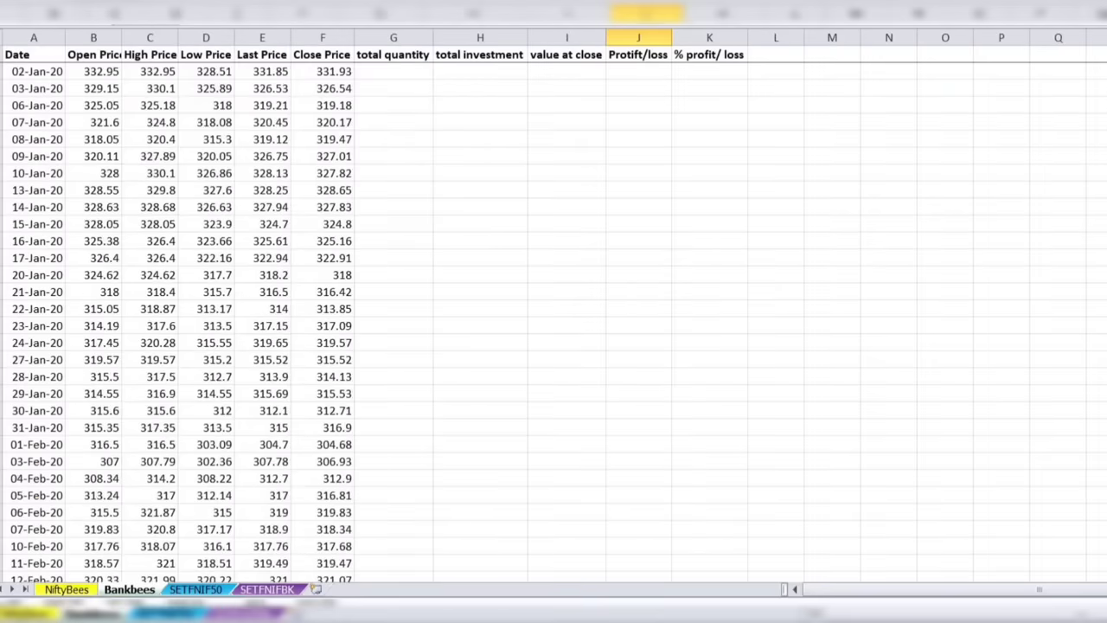
pyautogui.scroll(-2, 647, 445)
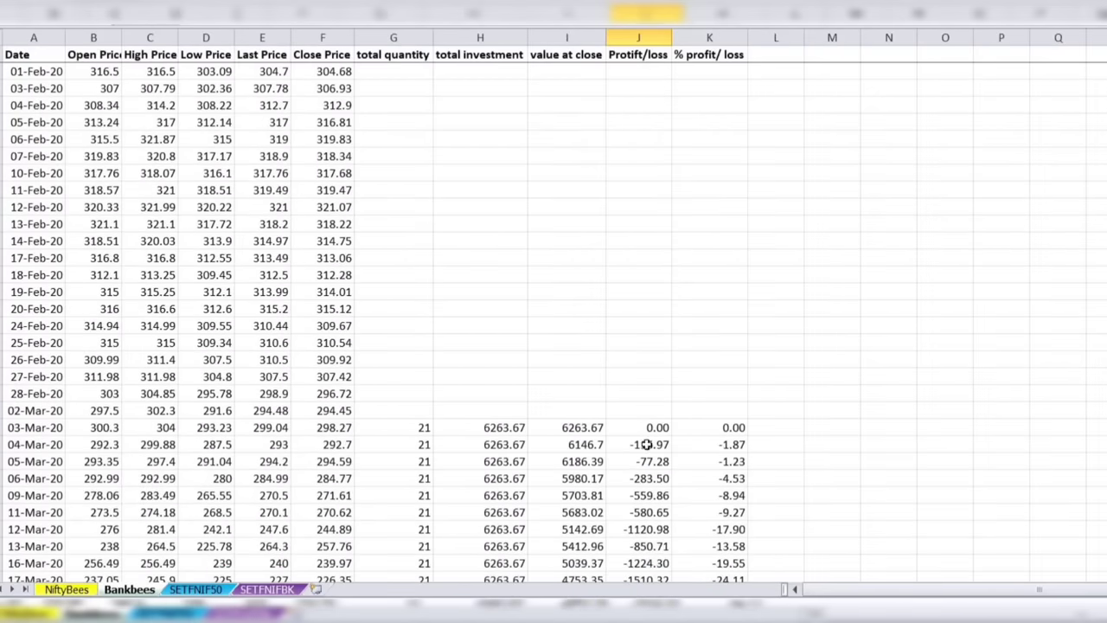
pyautogui.click(409, 431)
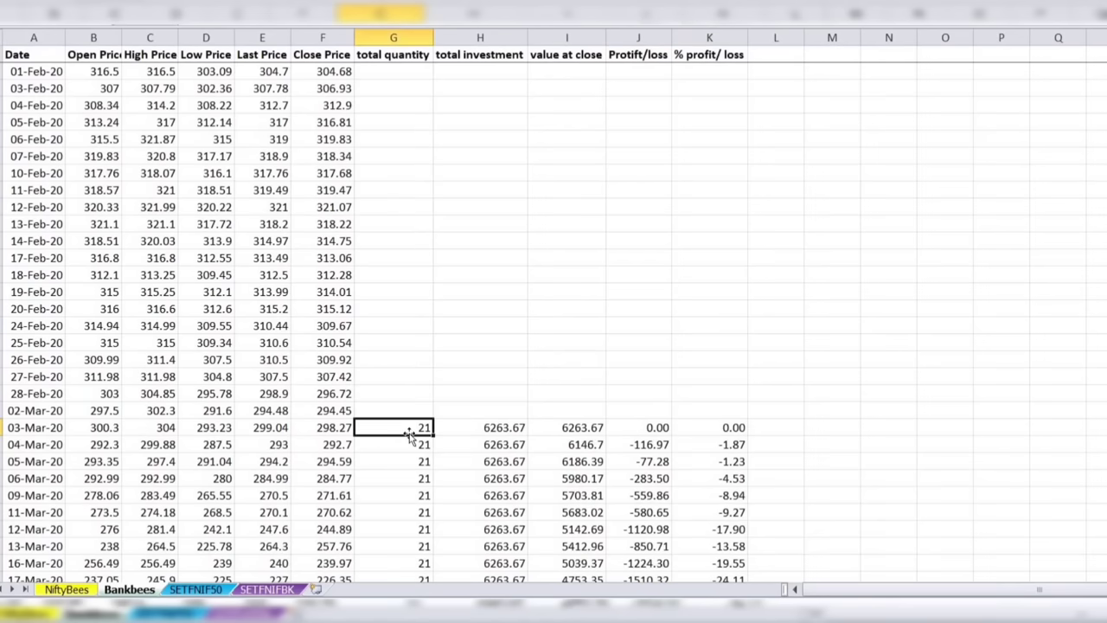
pyautogui.click(500, 432)
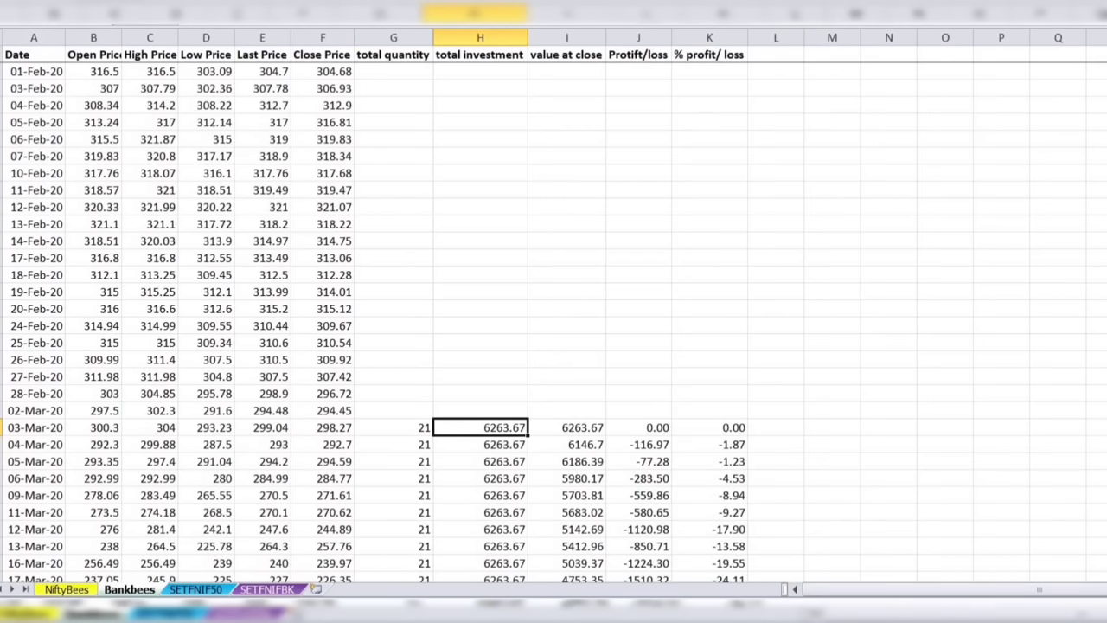
# Examine the Bankbees % profit/loss on 24-Mar-20 and the SIP purchase note on 01-Apr-20
pyautogui.scroll(-6, 925, 494)
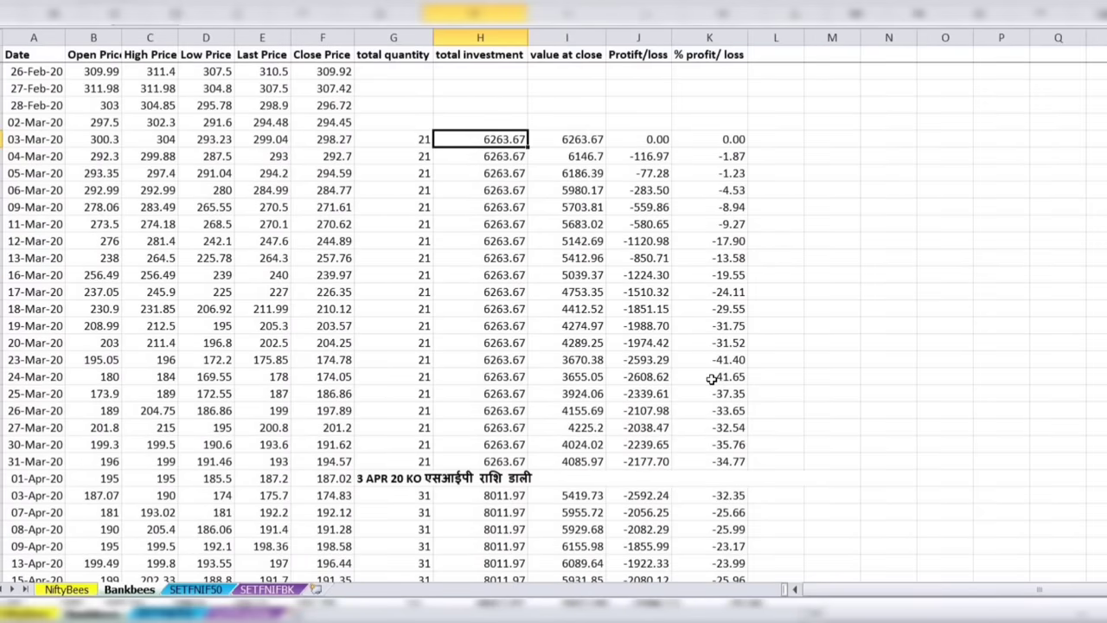
pyautogui.click(711, 377)
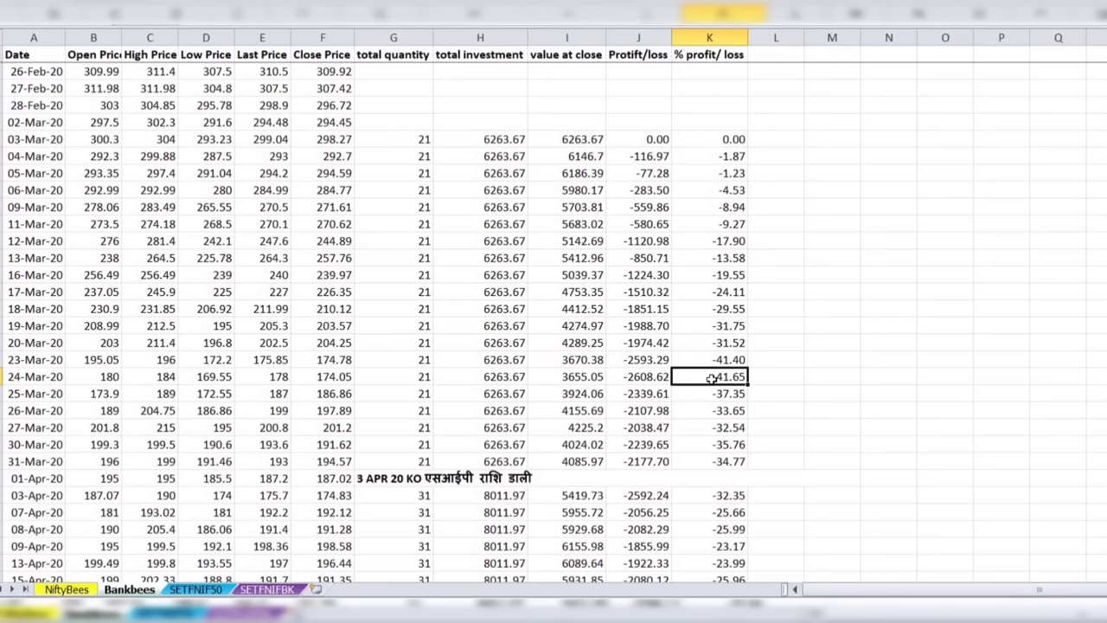
pyautogui.click(416, 480)
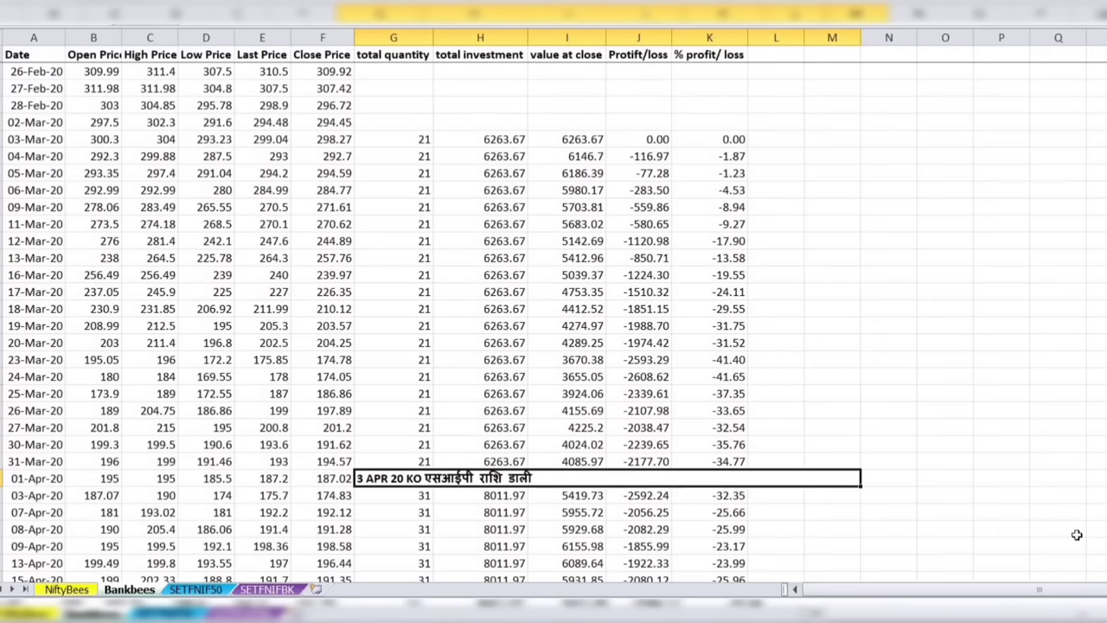
# Follow the Bankbees SIP purchases from April 2020 onward to the % profit/loss on the highlighted 21-Oct-20 row
pyautogui.scroll(-6, 554, 336)
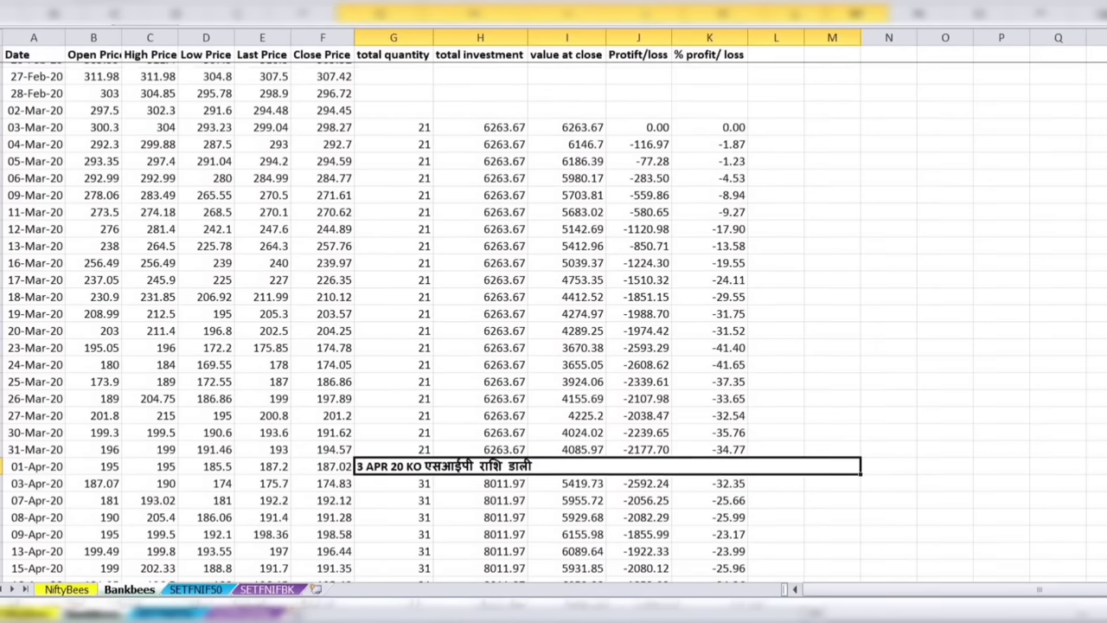
pyautogui.scroll(-10, 553, 336)
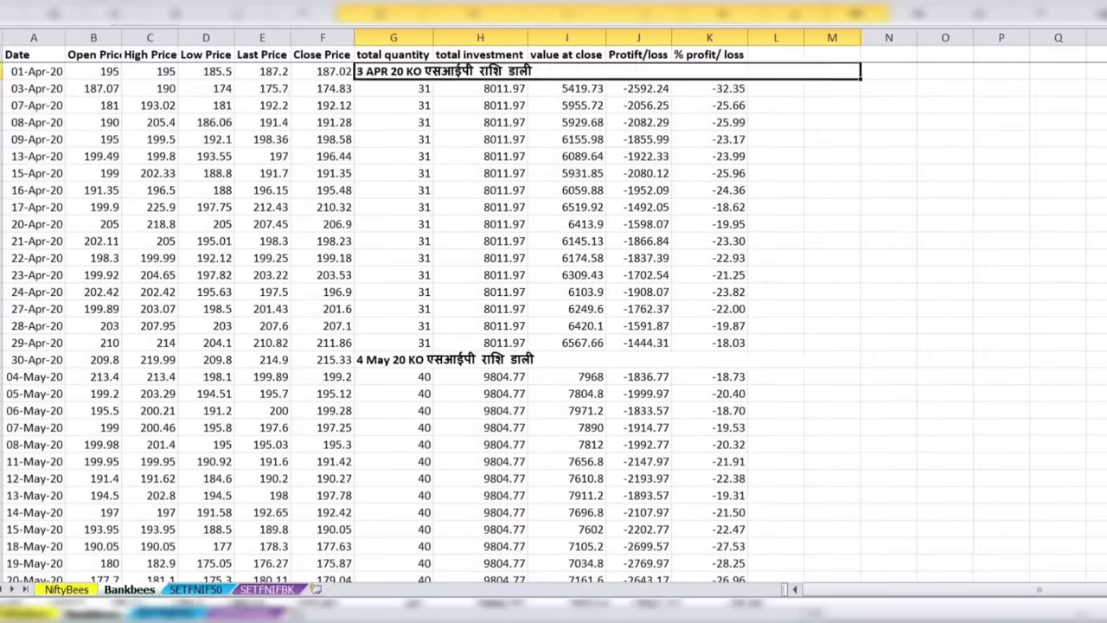
pyautogui.scroll(-6, 553, 335)
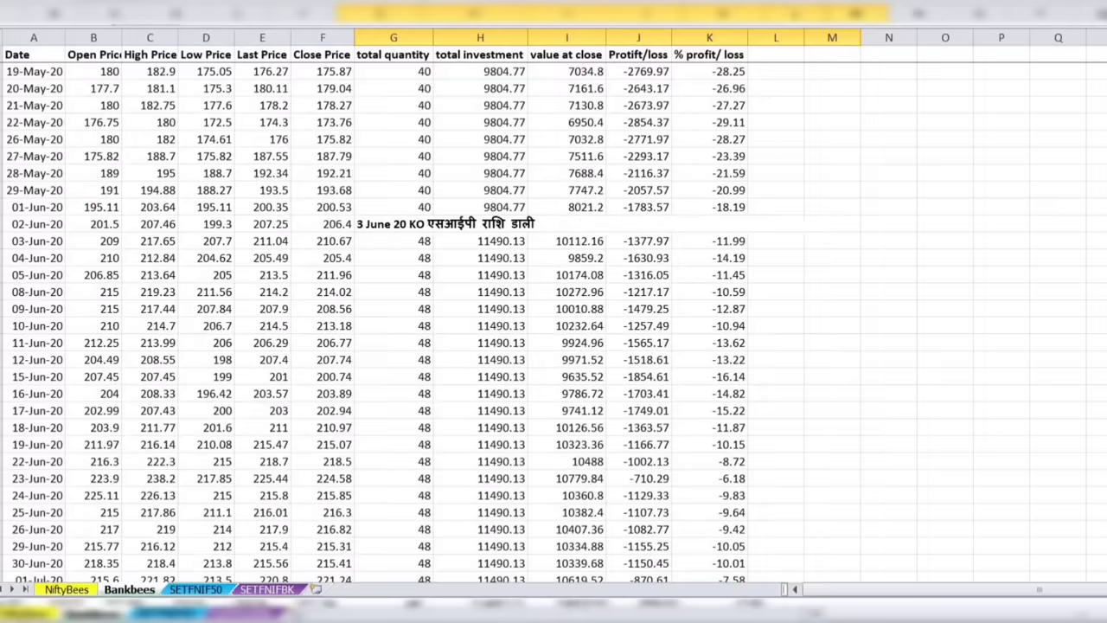
pyautogui.scroll(-10, 554, 336)
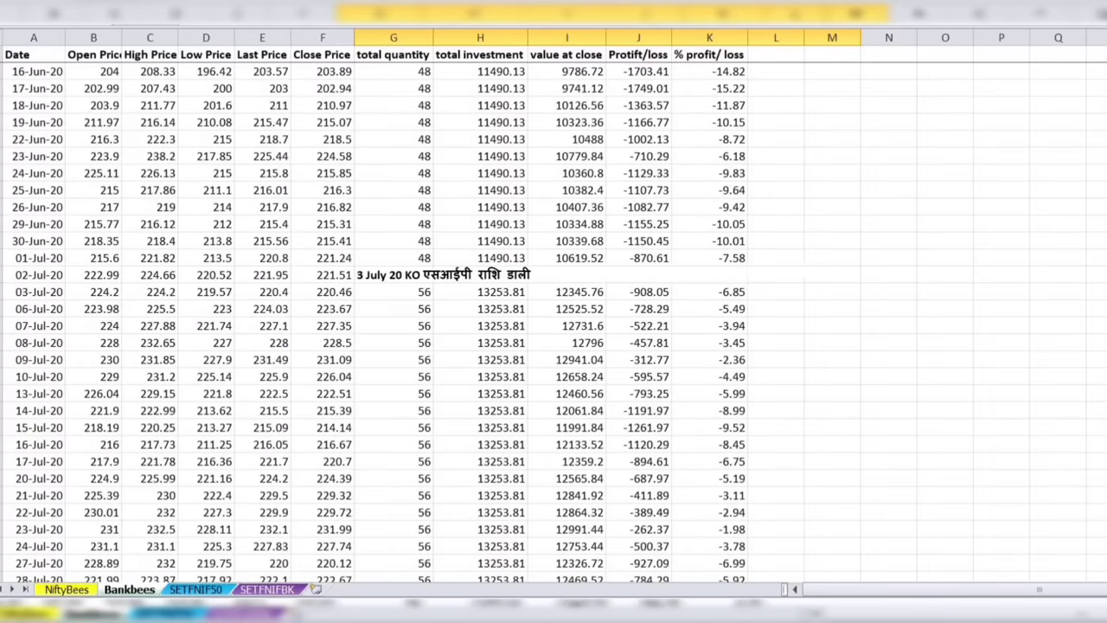
pyautogui.scroll(-5, 553, 336)
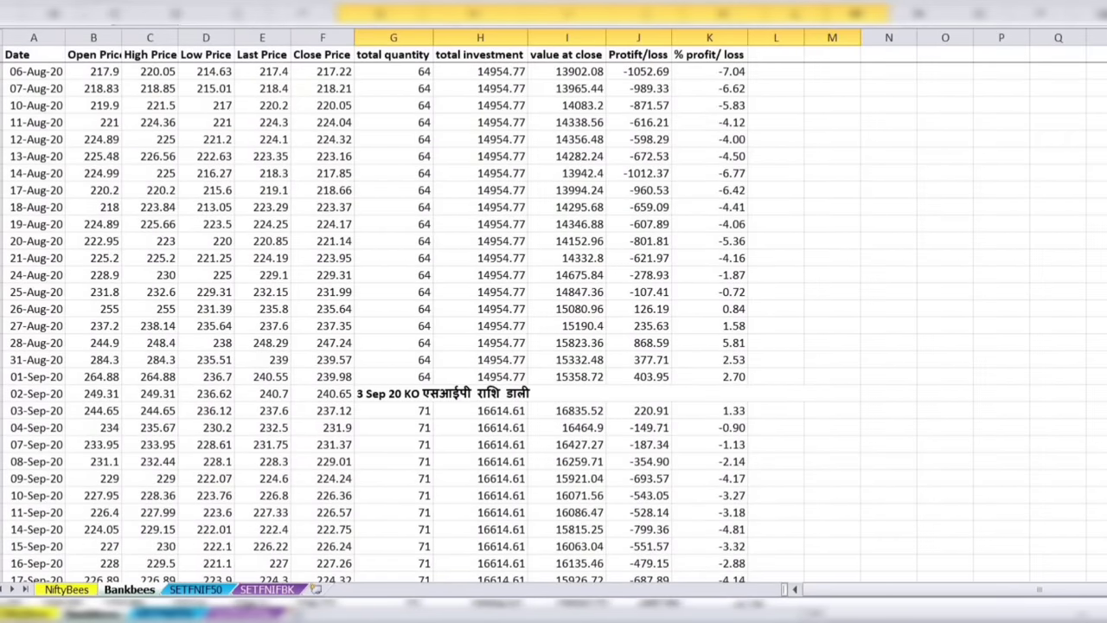
pyautogui.scroll(-4, 553, 336)
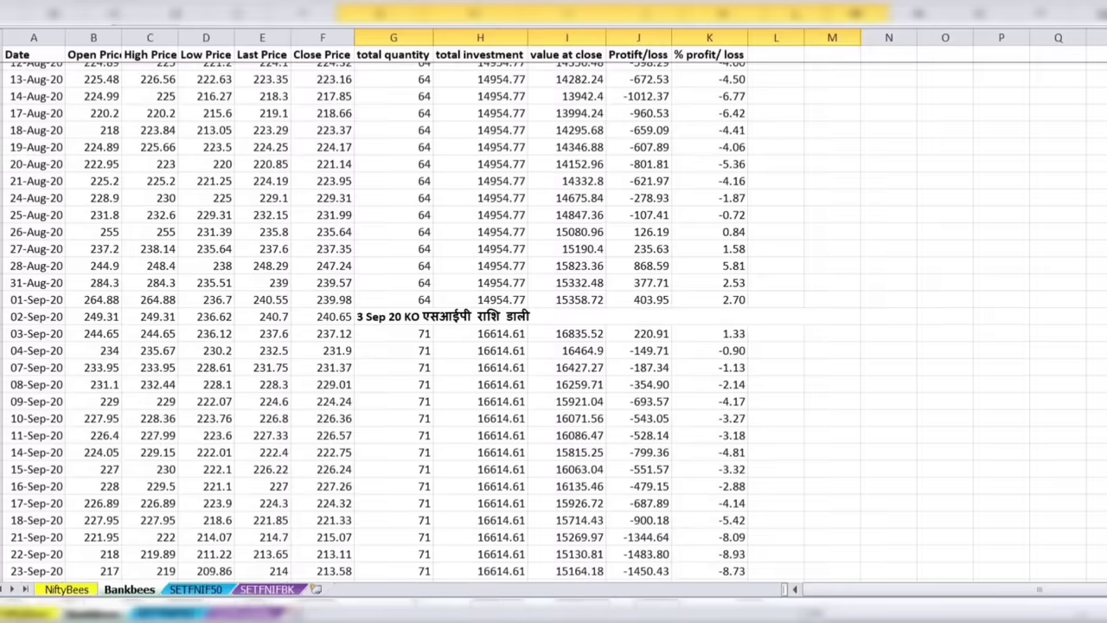
pyautogui.scroll(-6, 485, 503)
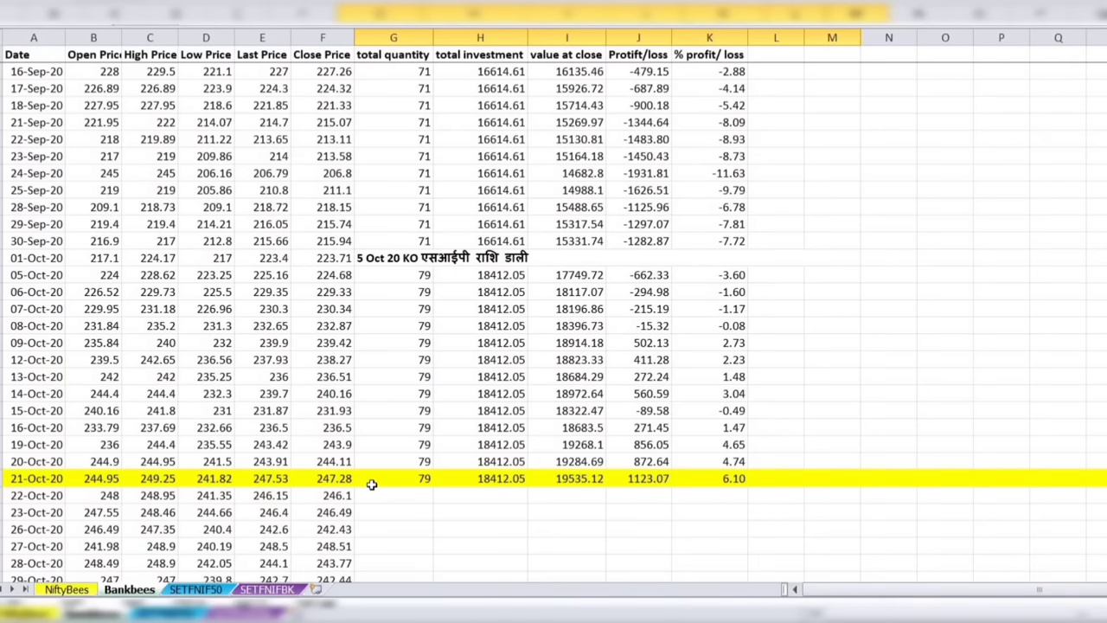
pyautogui.click(732, 480)
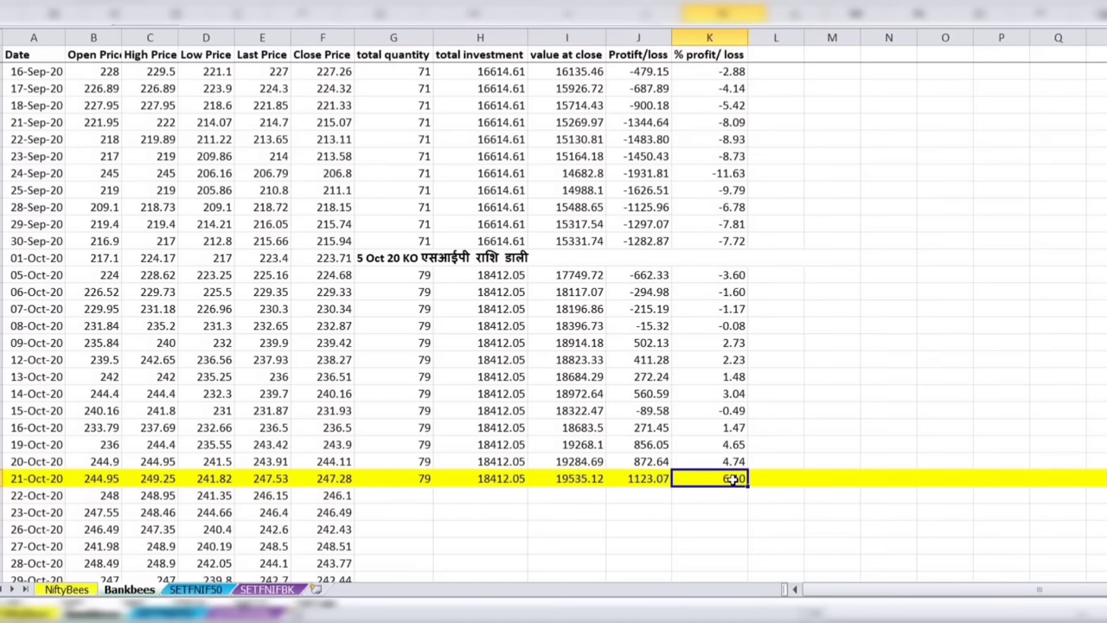
# Follow the NiftyBees SIP purchases from the yellow 02-Mar-20 note through April and May 2020 to the % profit/loss on 21-May-20
pyautogui.click(67, 590)
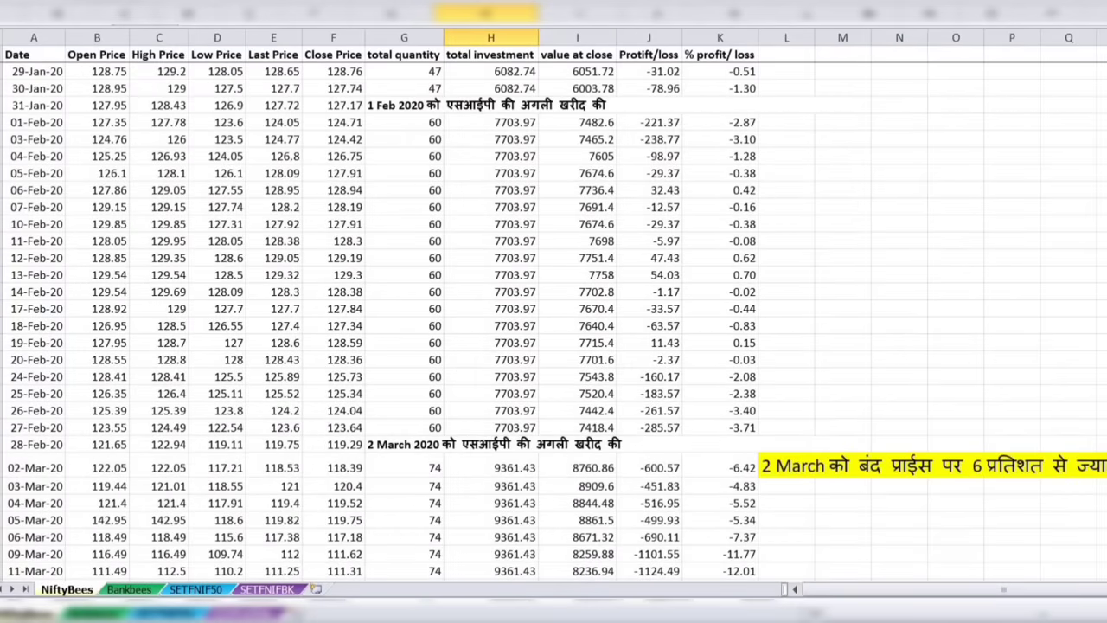
pyautogui.scroll(-7, 554, 328)
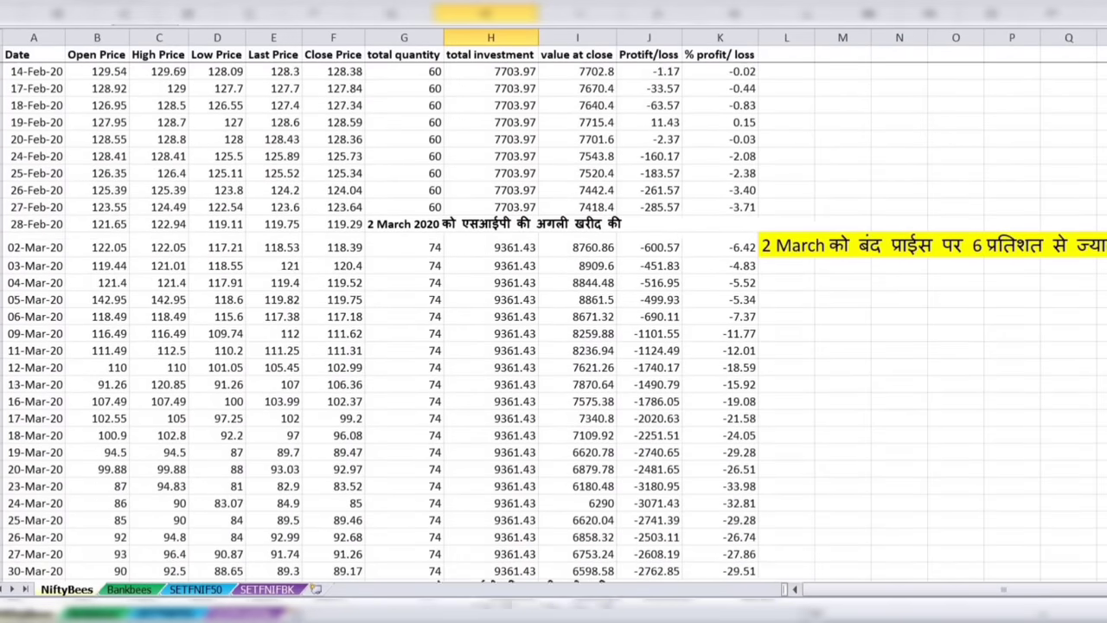
pyautogui.scroll(-10, 553, 328)
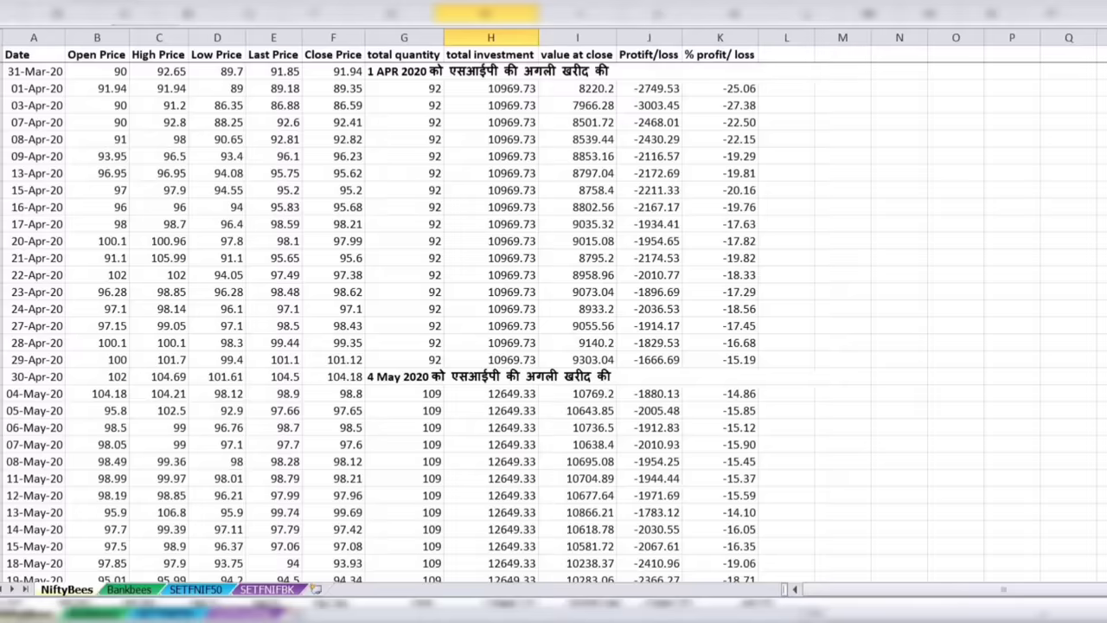
pyautogui.scroll(-4, 553, 329)
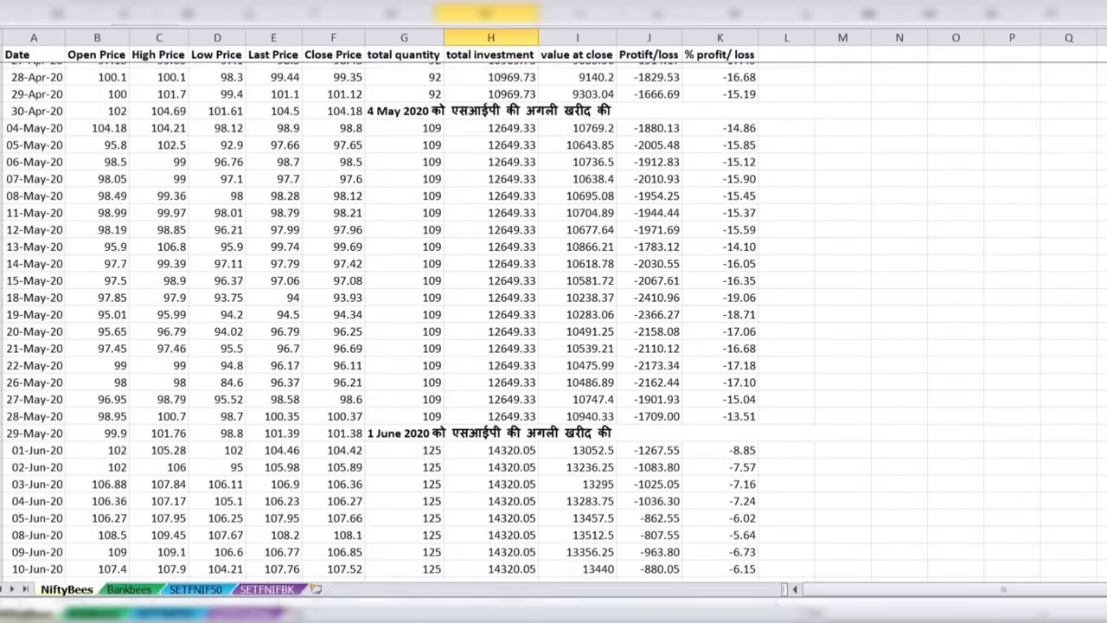
pyautogui.scroll(-1, 798, 286)
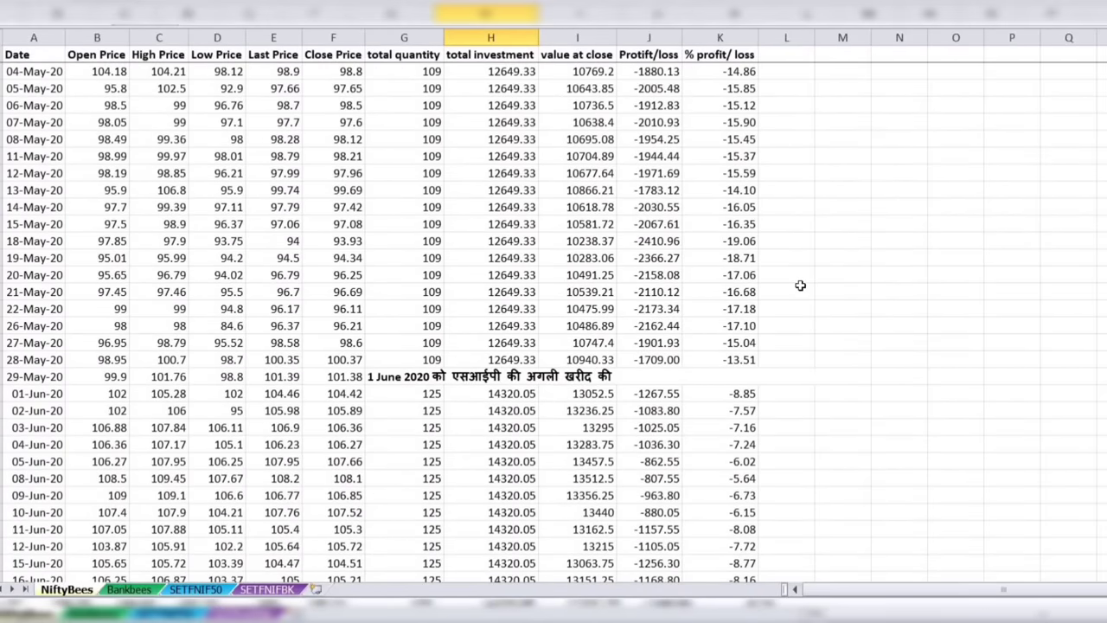
pyautogui.click(749, 292)
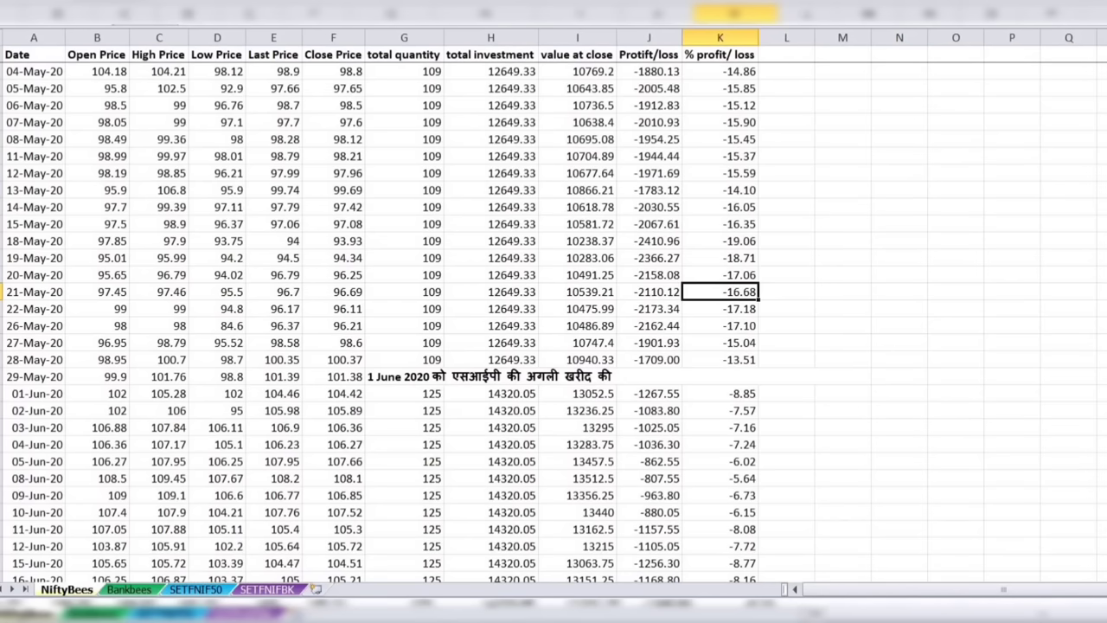
# Follow NiftyBees to the highlighted 24-Aug-20 row, examine its profit, and compare it with the highlighted 21-Oct-20 row on Bankbees
pyautogui.scroll(-8, 384, 336)
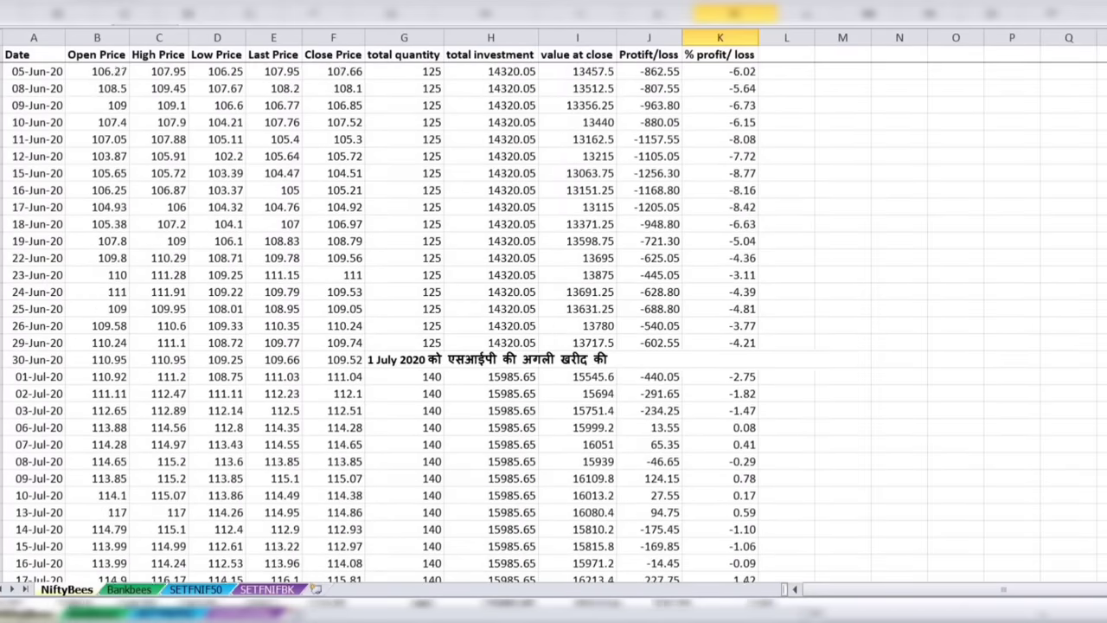
pyautogui.scroll(-6, 392, 337)
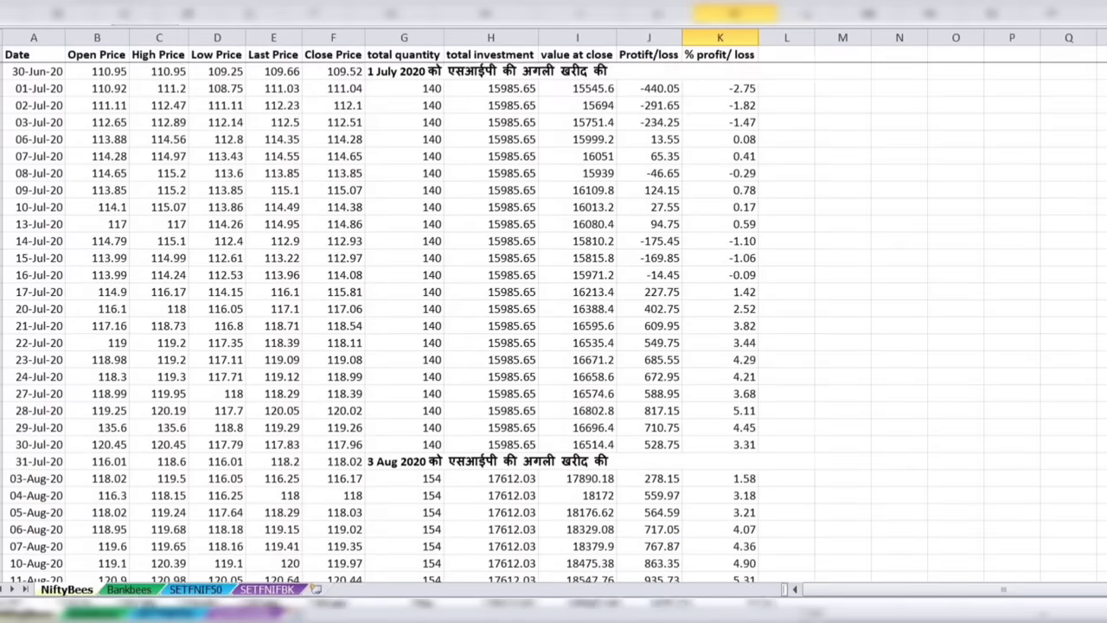
pyautogui.scroll(-5, 392, 337)
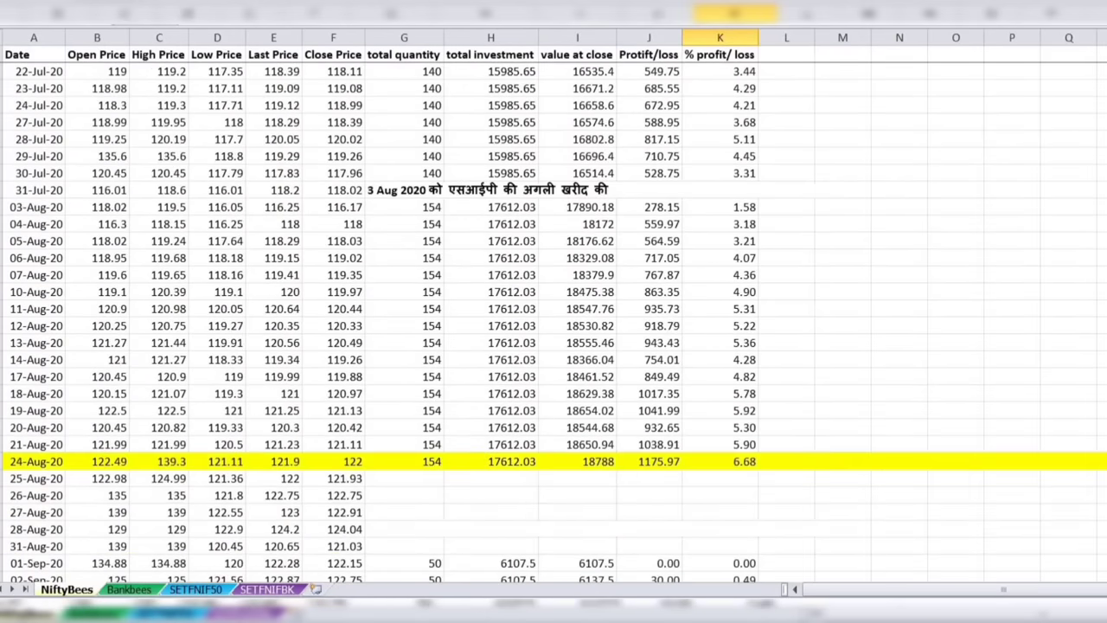
pyautogui.click(19, 463)
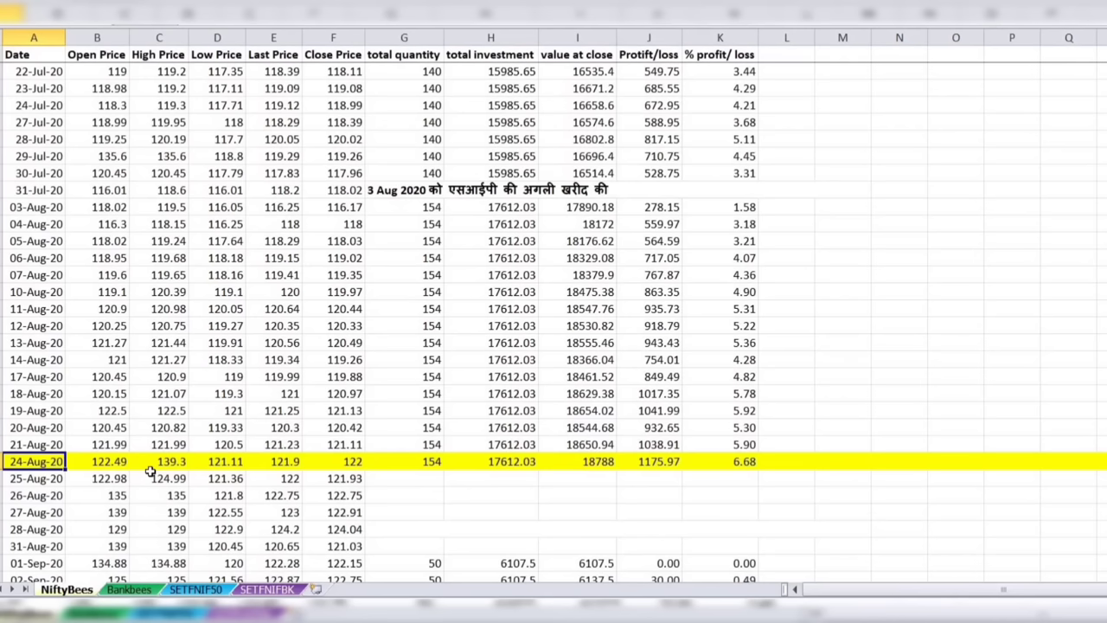
pyautogui.click(643, 460)
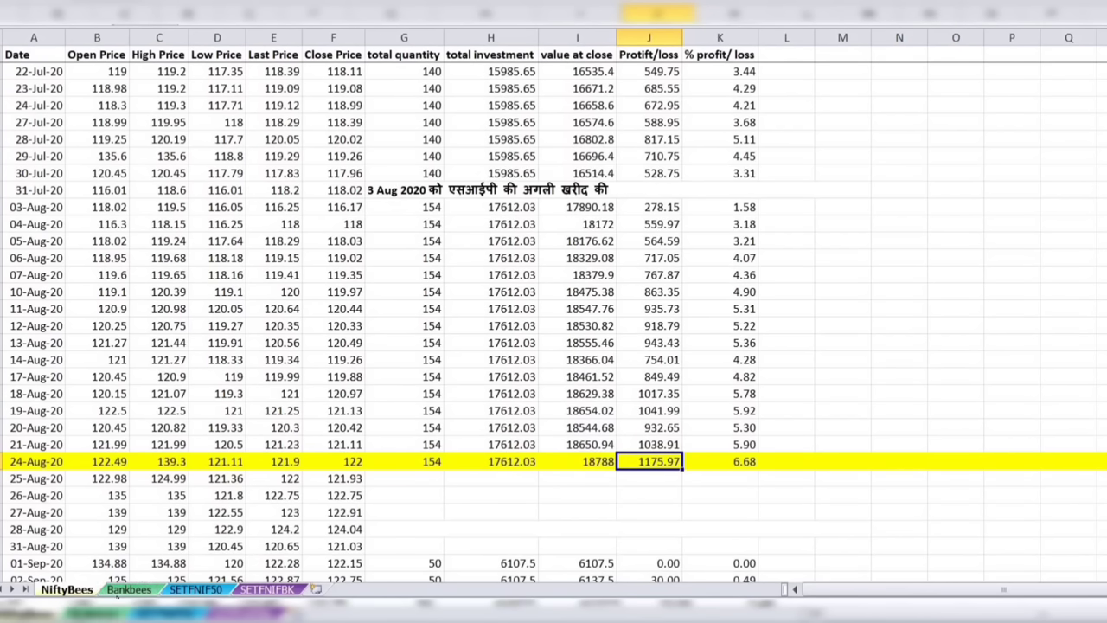
pyautogui.click(126, 590)
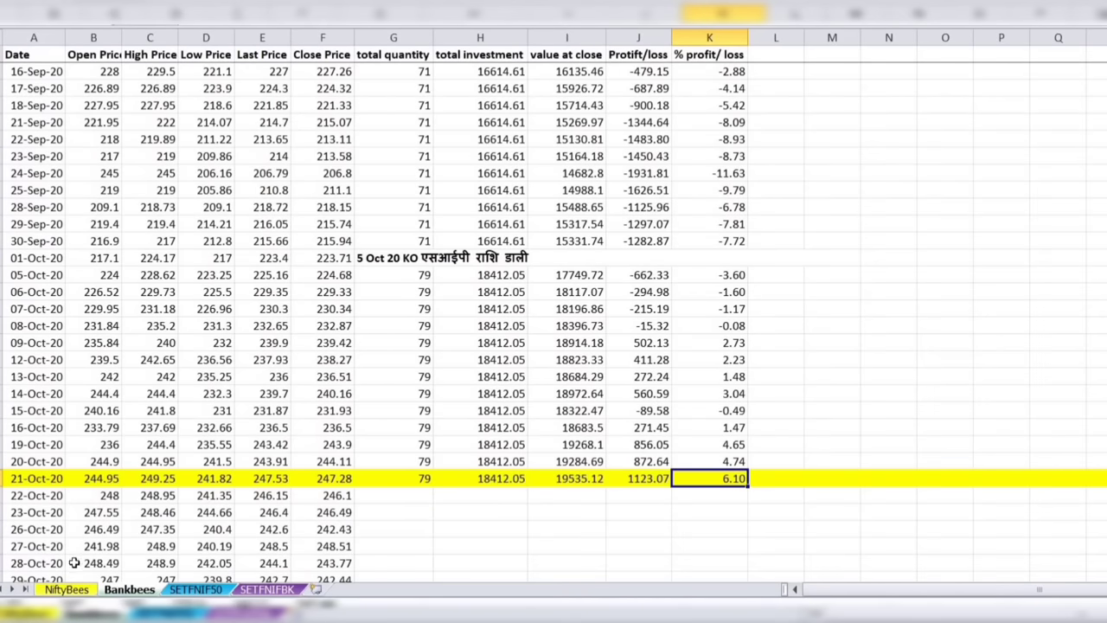
pyautogui.click(79, 591)
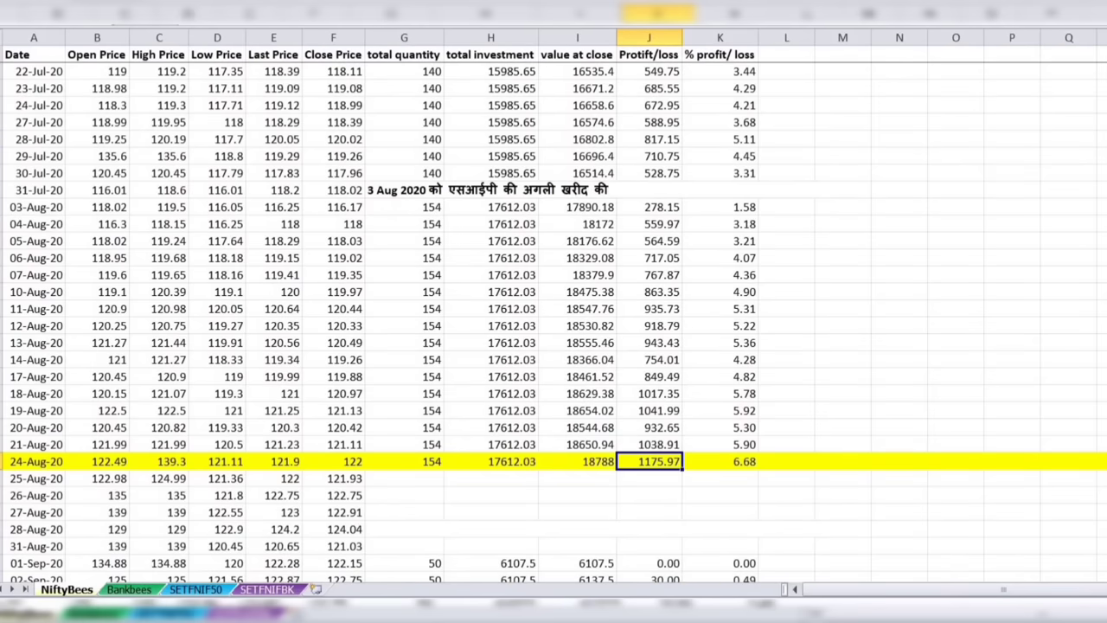
# Follow NiftyBees from the 01-Sep-20 re-entry to the highlighted 06-Nov-20 row and examine its % profit, total investment and profit
pyautogui.scroll(-6, 553, 338)
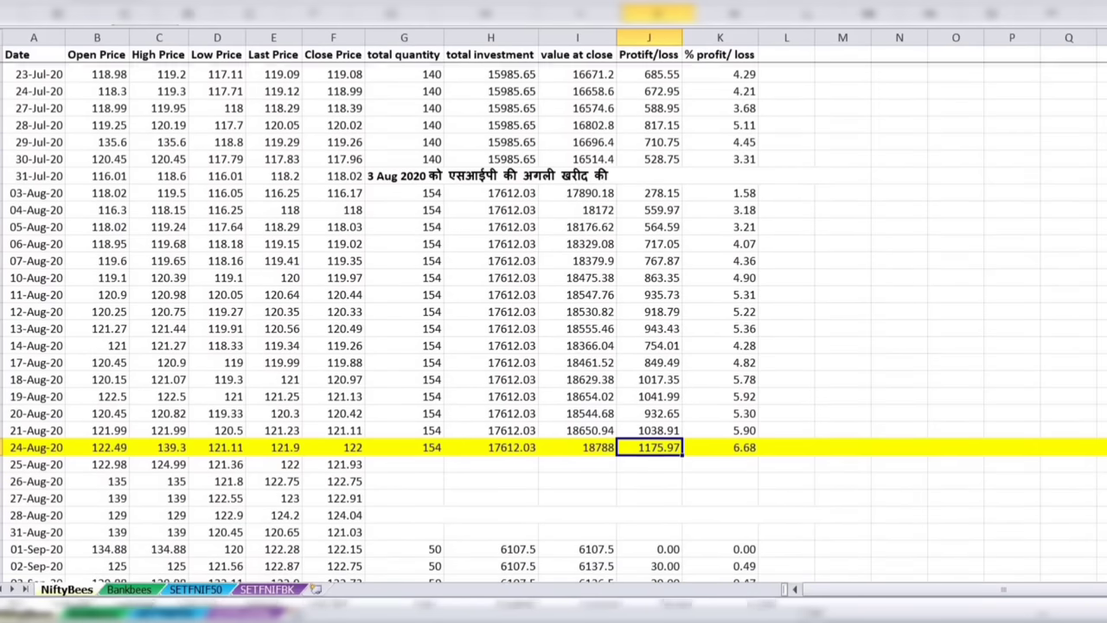
pyautogui.scroll(-2, 554, 337)
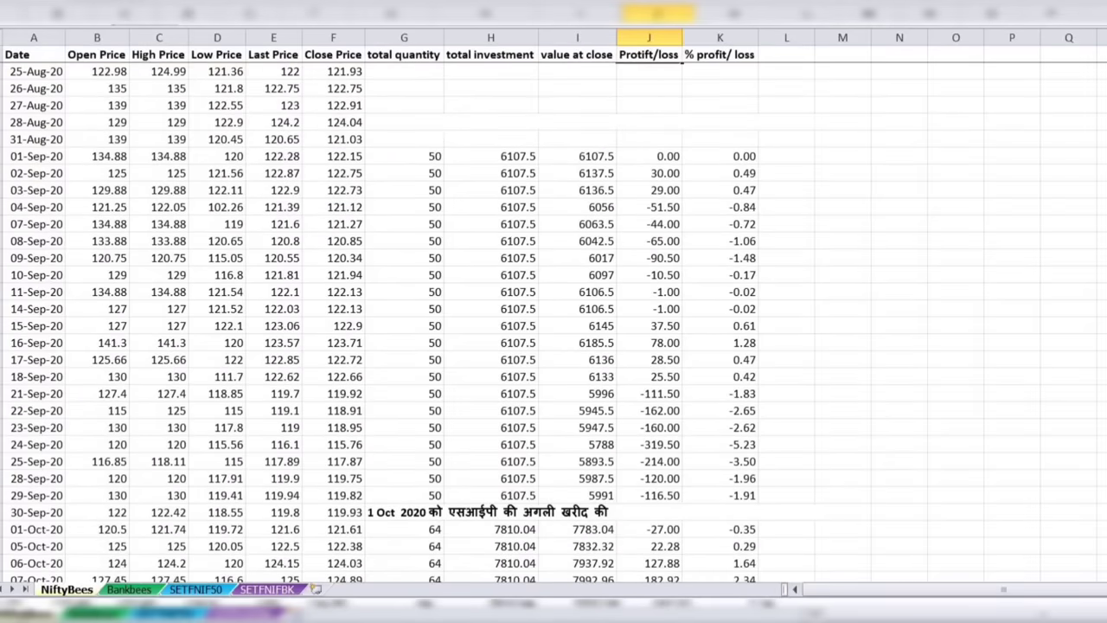
pyautogui.scroll(-2, 554, 338)
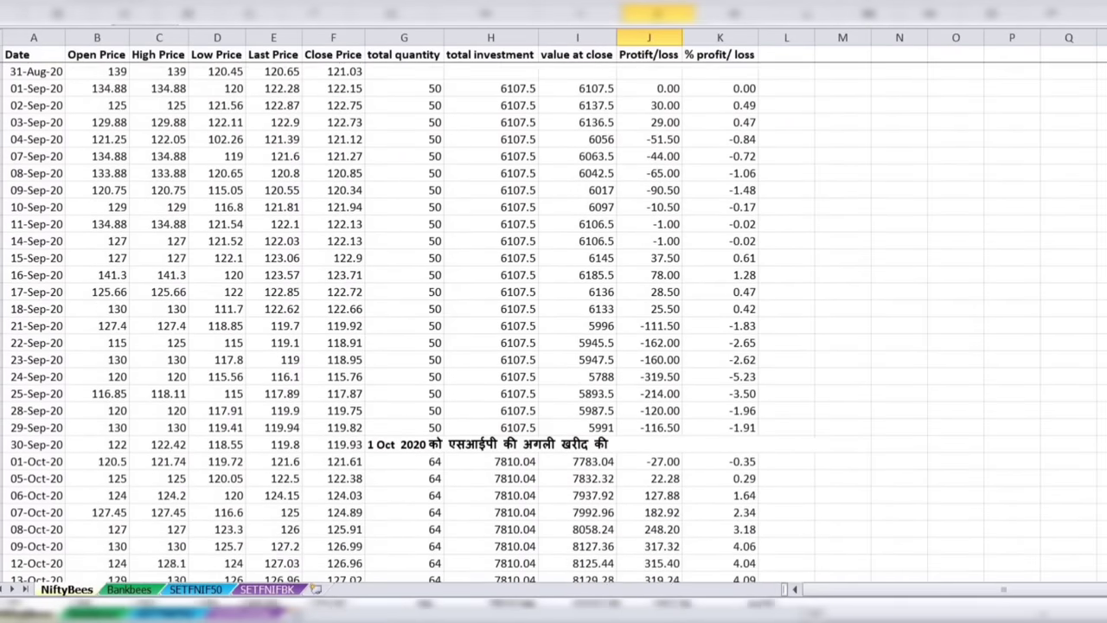
pyautogui.scroll(-3, 553, 337)
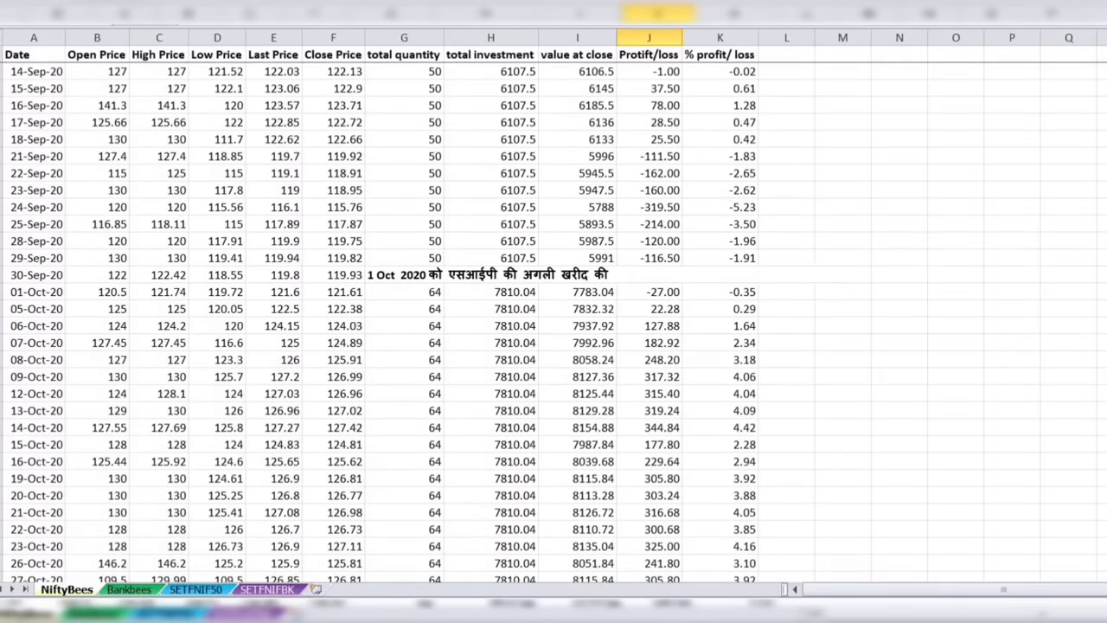
pyautogui.scroll(-4, 553, 337)
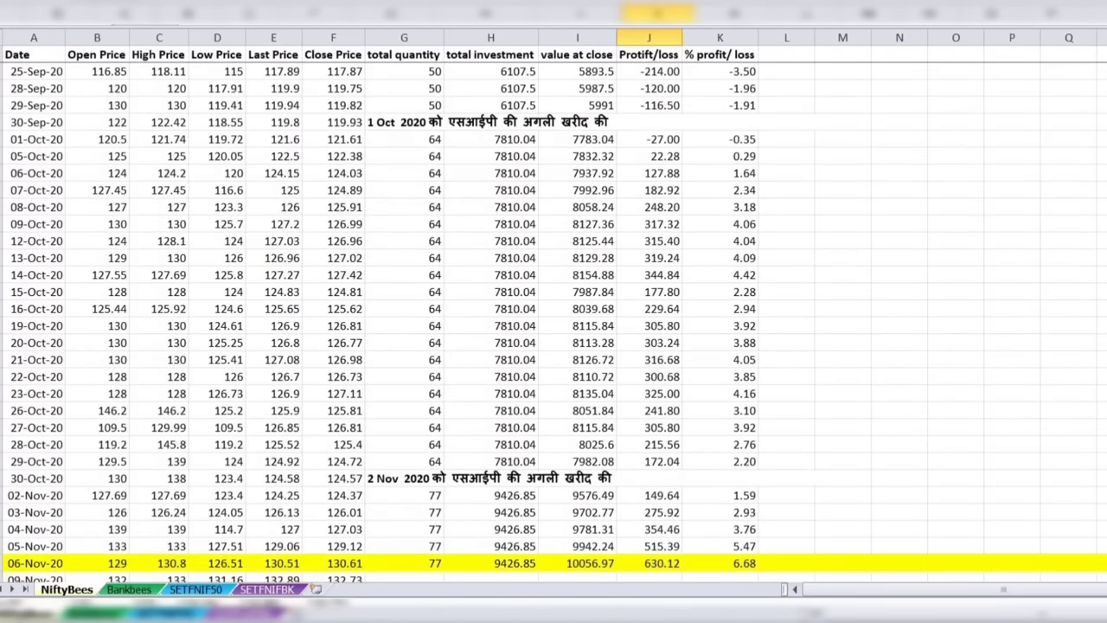
pyautogui.scroll(-1, 890, 519)
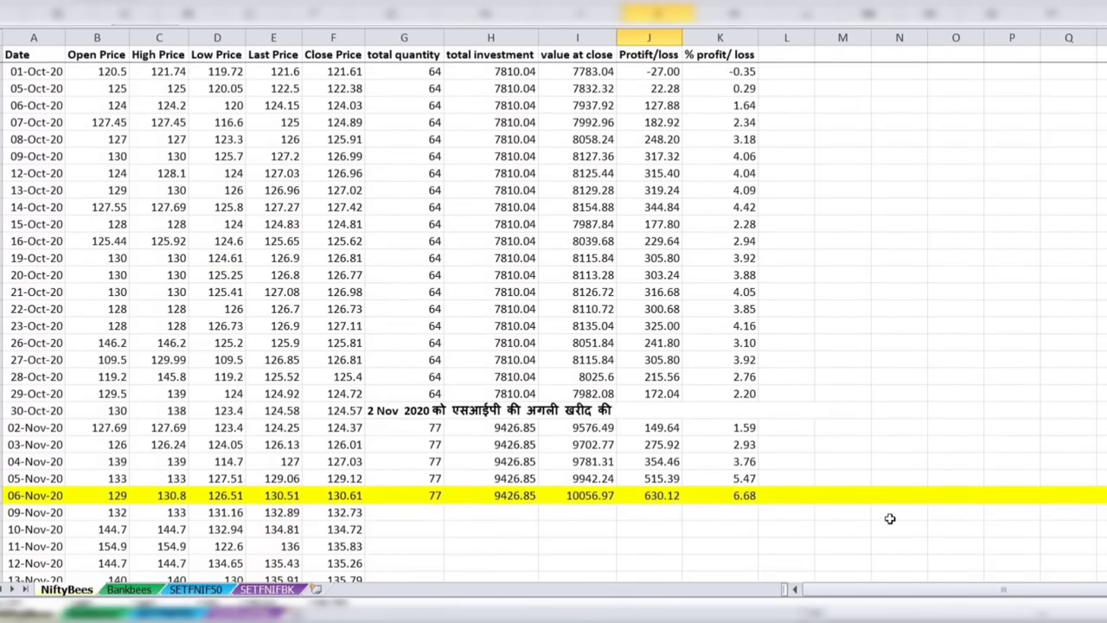
pyautogui.click(751, 496)
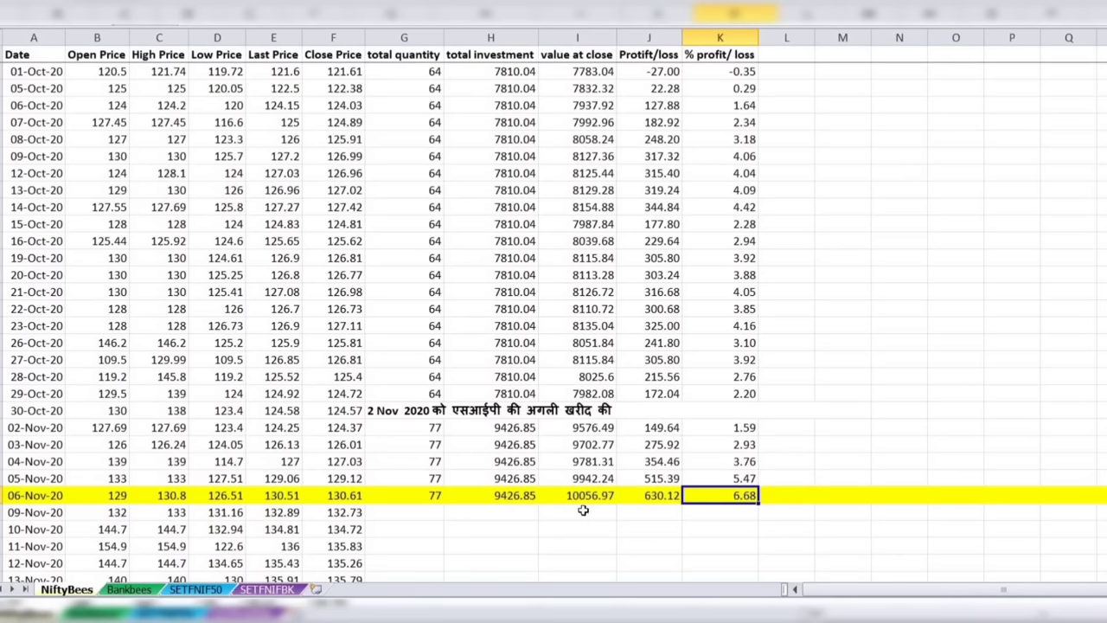
pyautogui.click(500, 511)
pyautogui.click(500, 495)
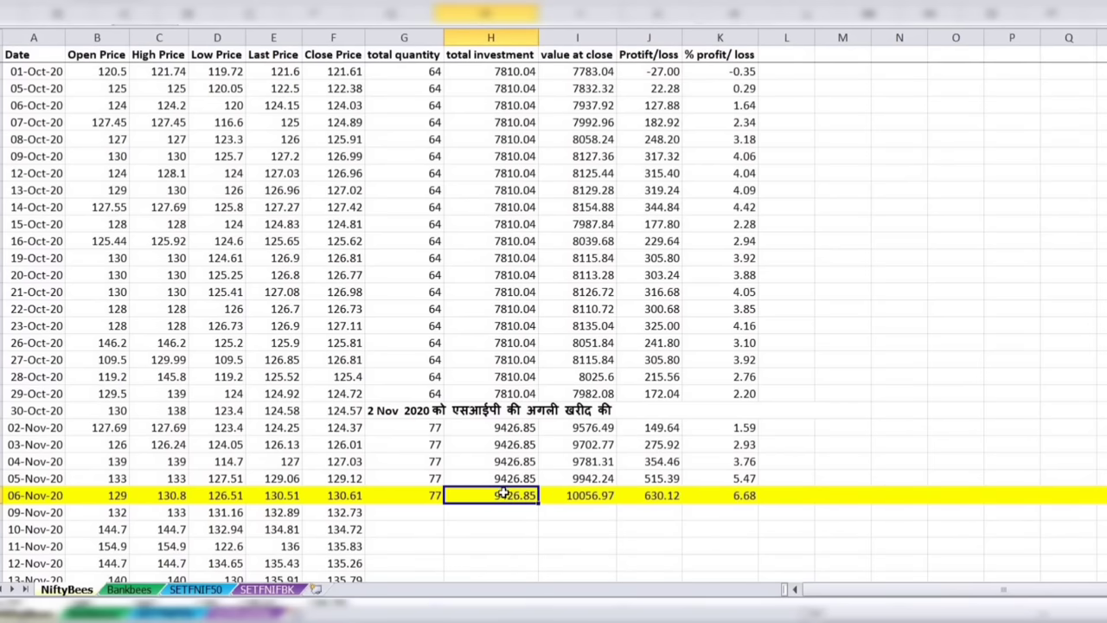
pyautogui.click(650, 496)
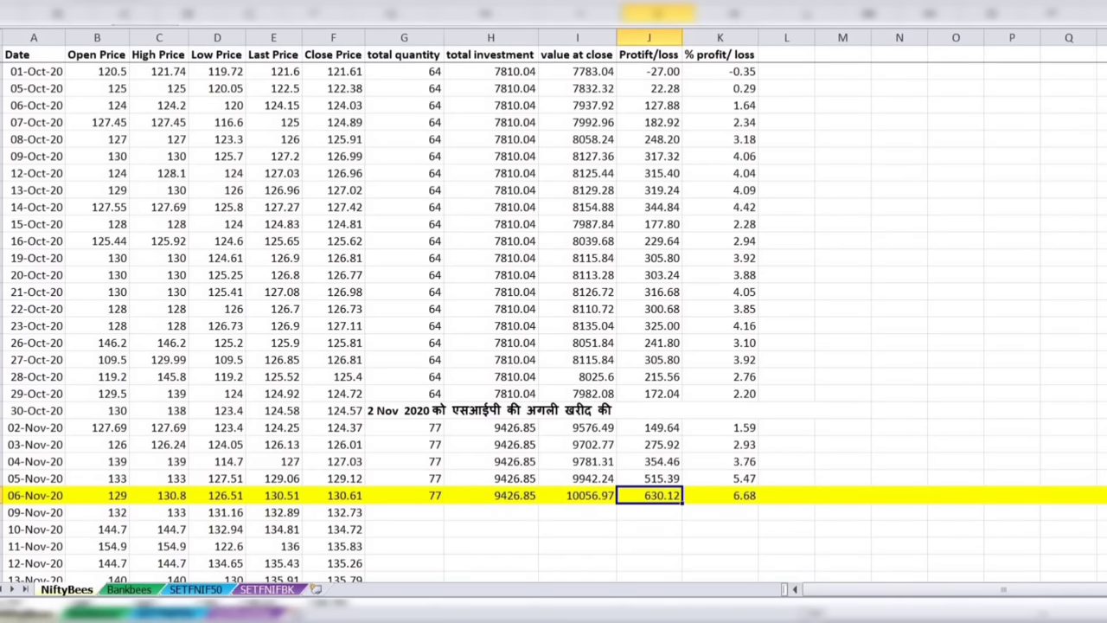
# Follow NiftyBees from the 01-Dec-20 re-entry to the highlighted 29-Dec-20 row and examine its % profit/loss
pyautogui.scroll(-6, 554, 336)
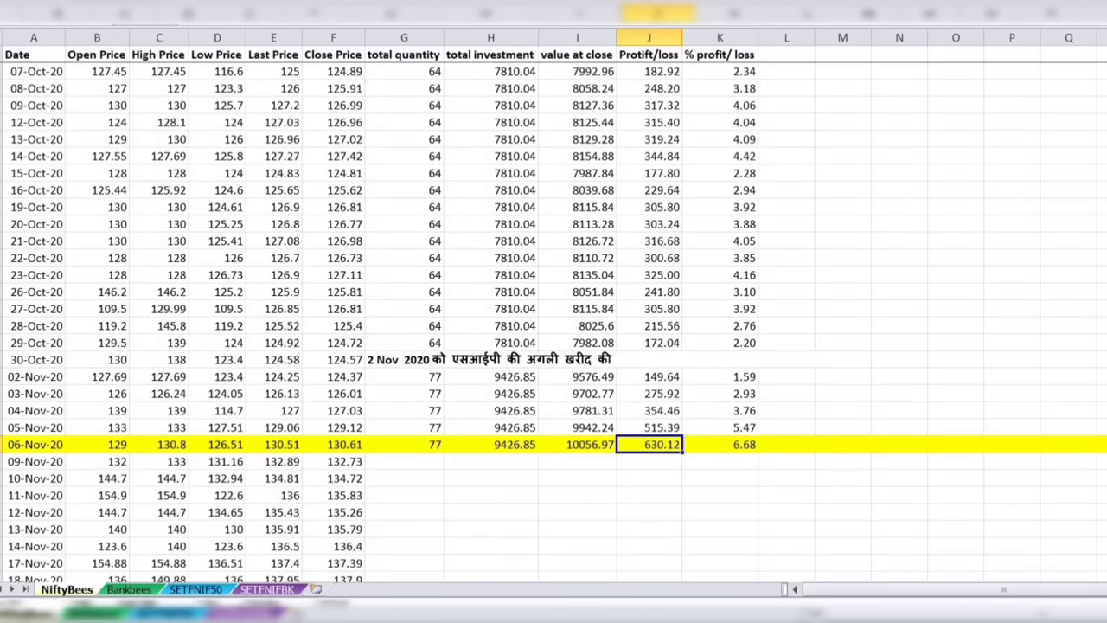
pyautogui.scroll(-1, 433, 353)
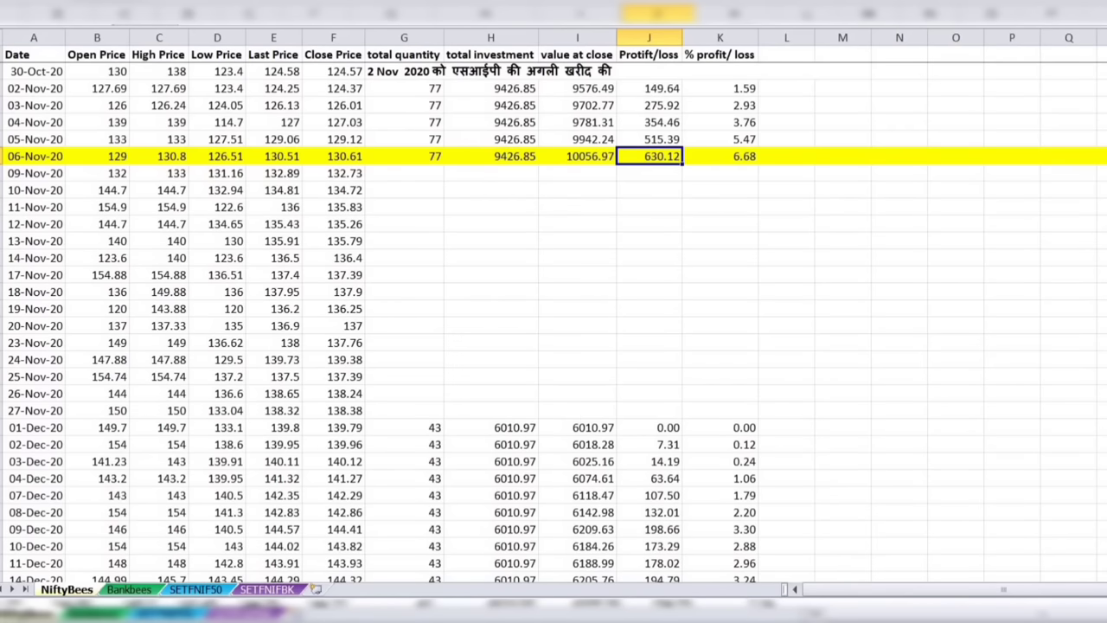
pyautogui.scroll(-7, 554, 337)
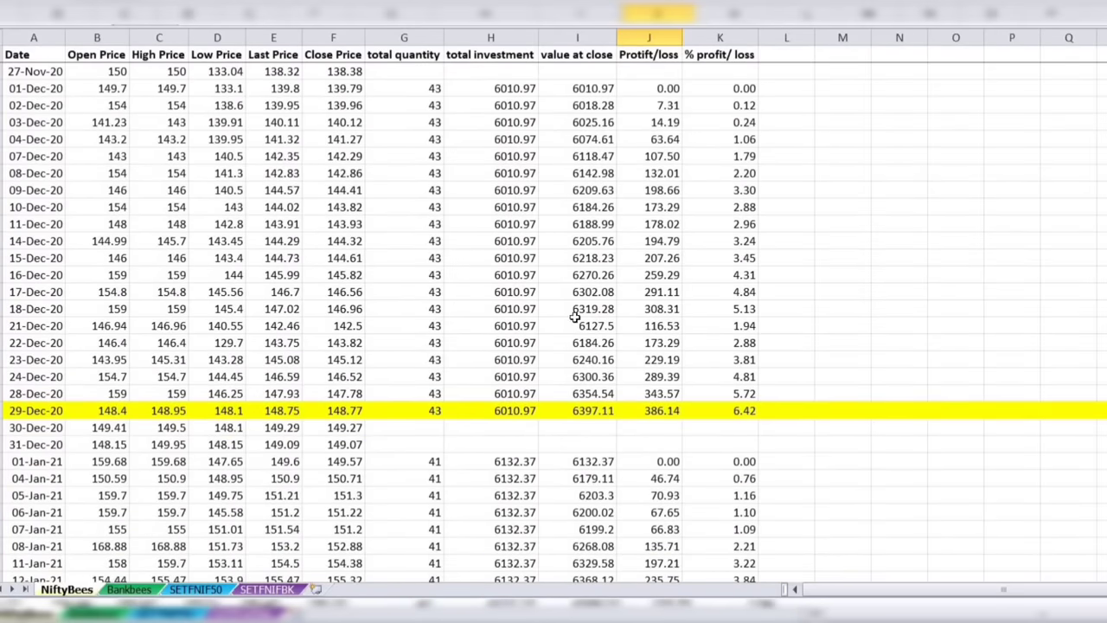
pyautogui.click(42, 410)
pyautogui.click(717, 412)
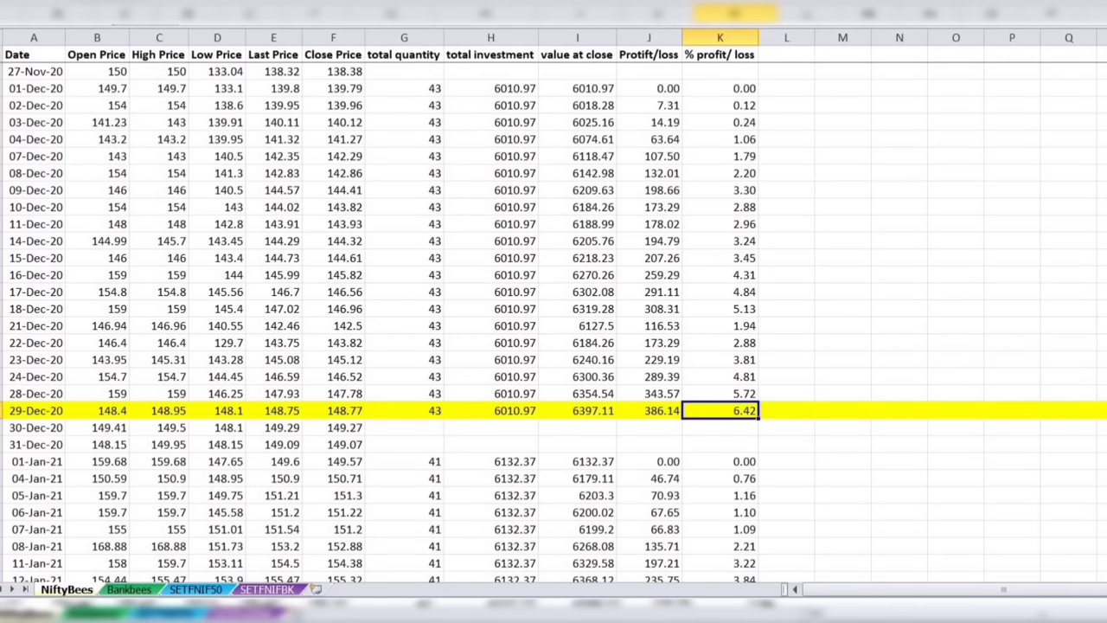
# Follow NiftyBees from the 01-Jan-21 re-entry to the highlighted 08-Feb-21 row and examine its close price and % profit/loss
pyautogui.scroll(-5, 554, 337)
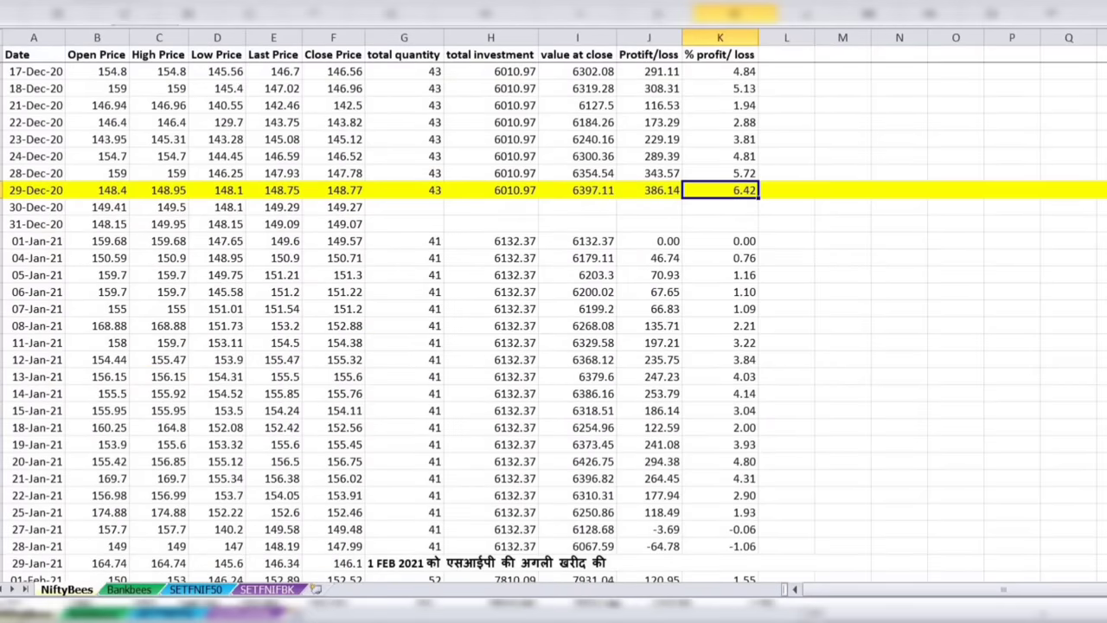
pyautogui.scroll(-3, 756, 250)
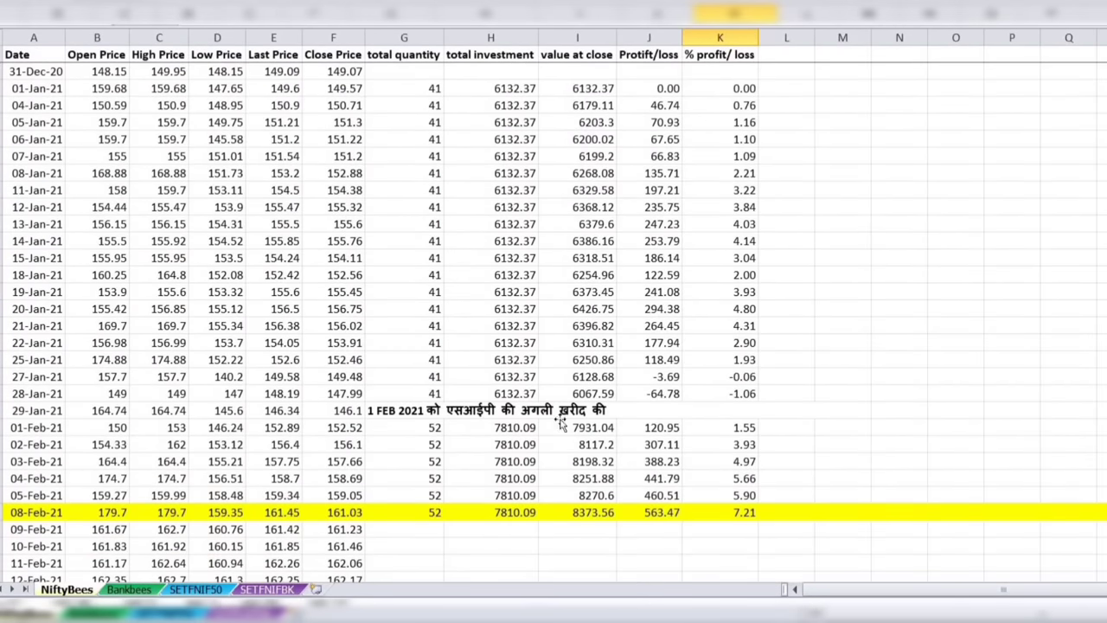
pyautogui.click(573, 427)
pyautogui.click(712, 511)
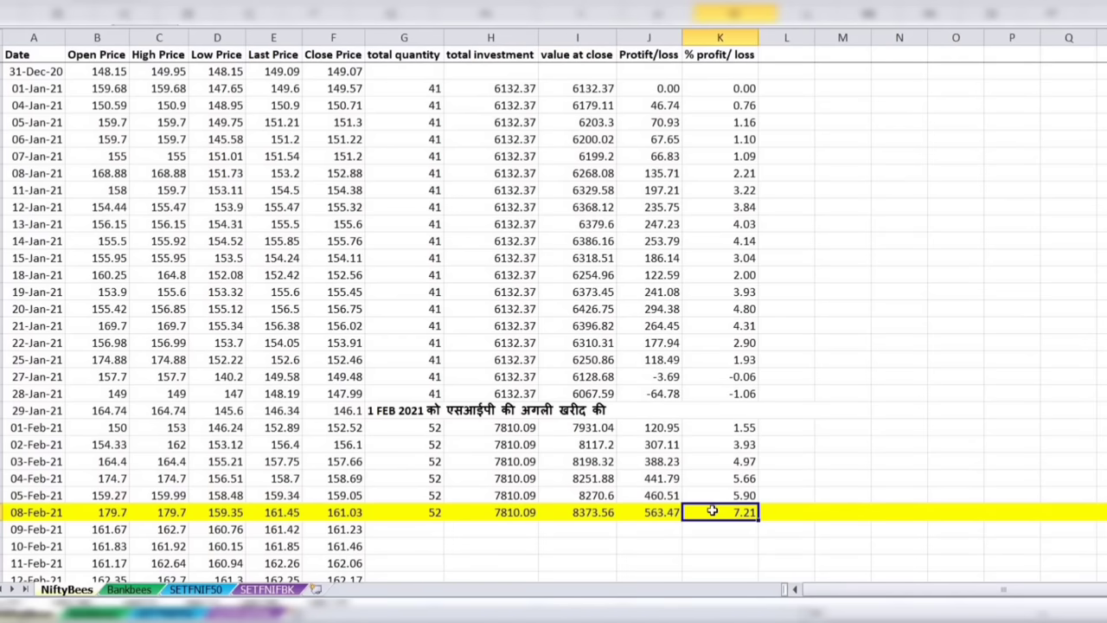
pyautogui.click(344, 513)
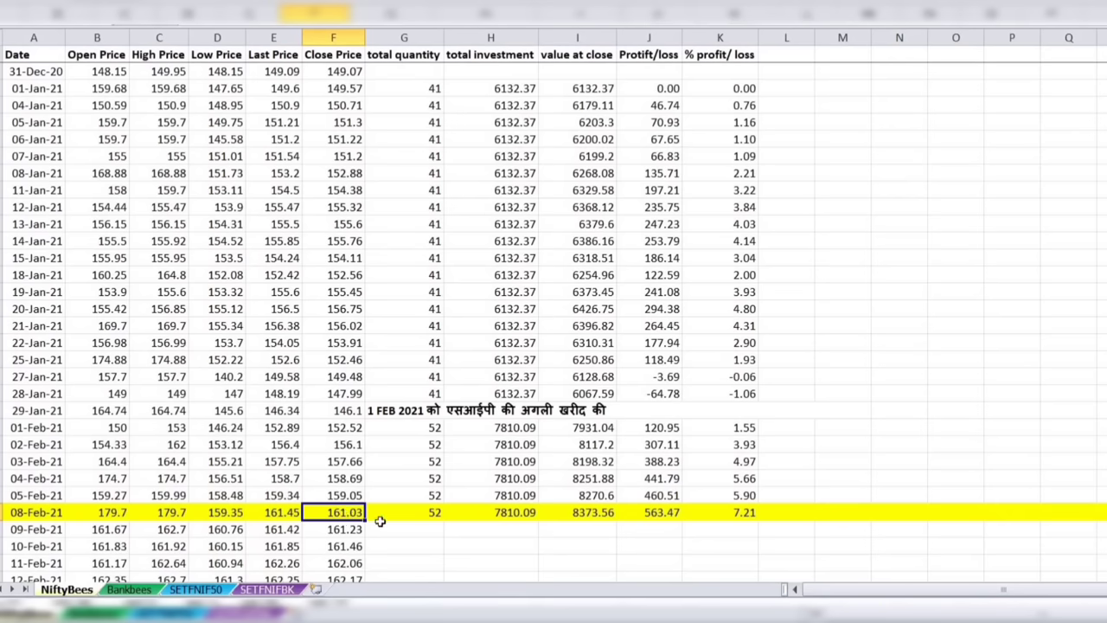
pyautogui.click(726, 514)
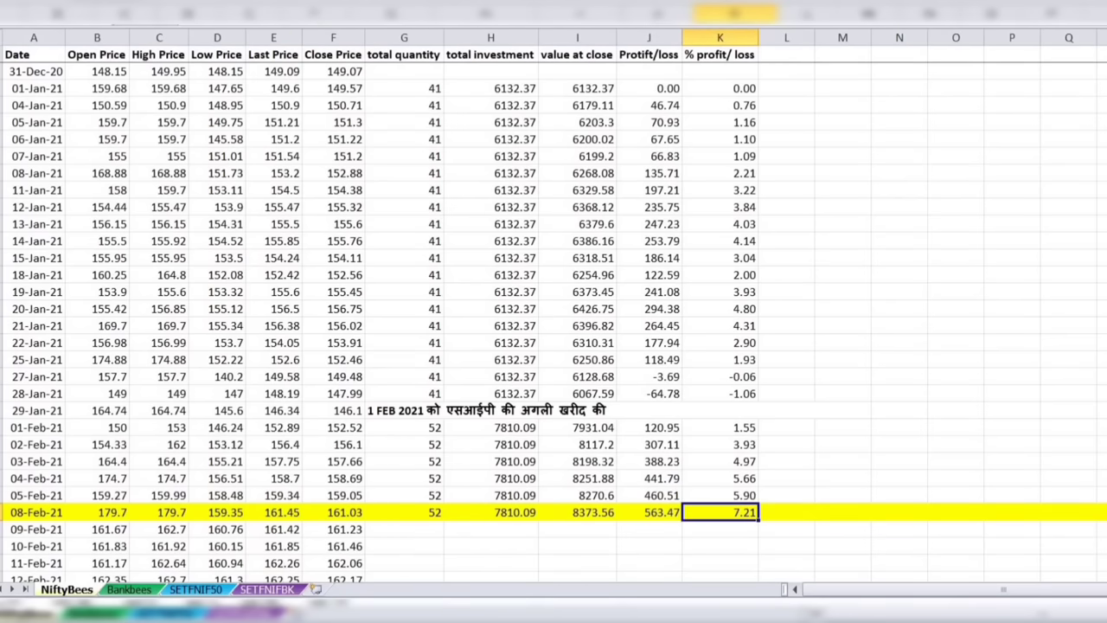
# Follow the NiftyBees SIP purchases and highlighted profit bookings after February 2021 to the yellow note on 03-Mar-22
pyautogui.scroll(-20, 553, 320)
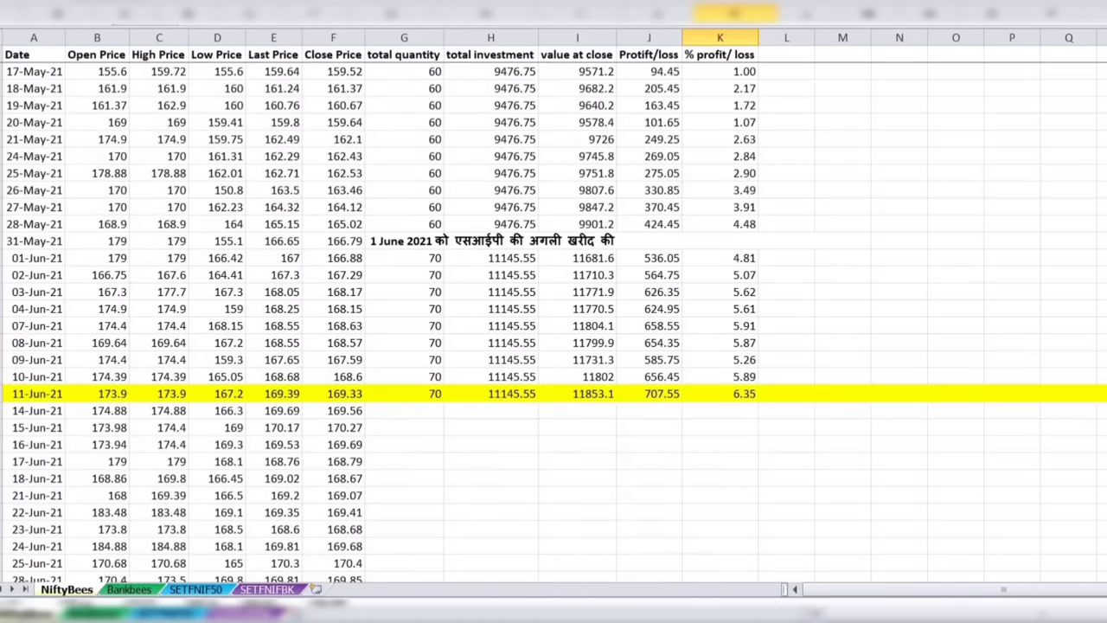
pyautogui.scroll(-20, 553, 320)
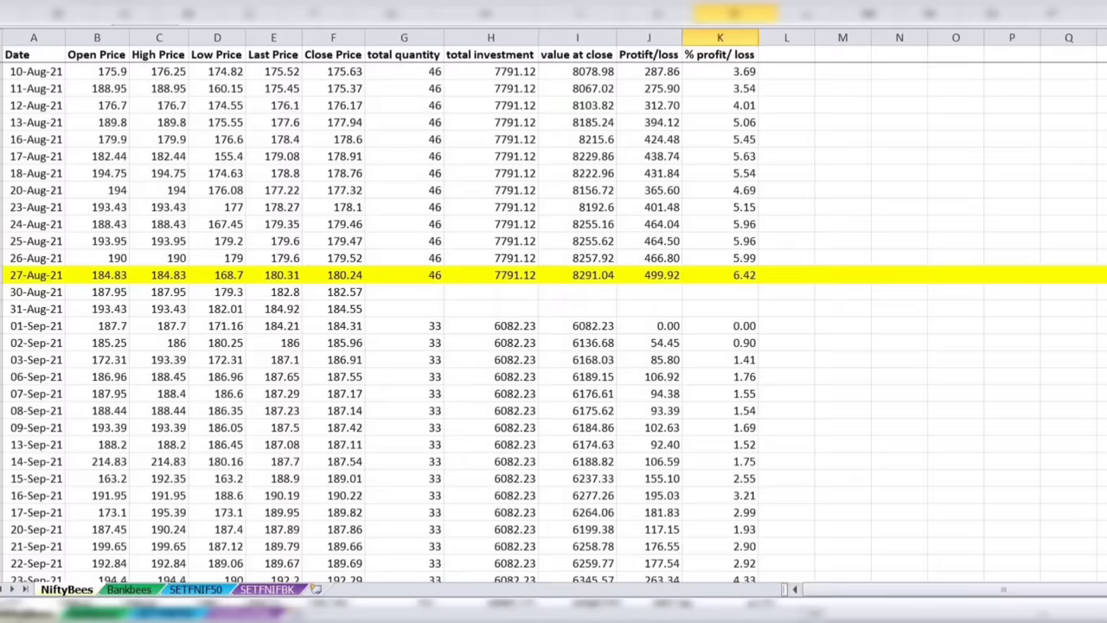
pyautogui.scroll(-20, 554, 320)
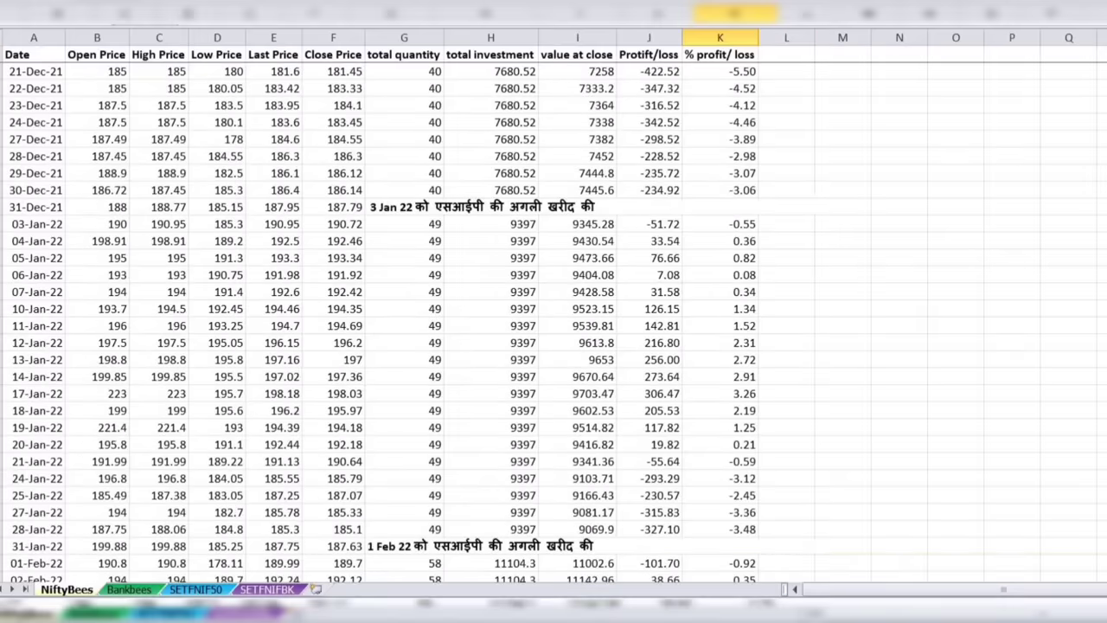
pyautogui.scroll(-10, 553, 320)
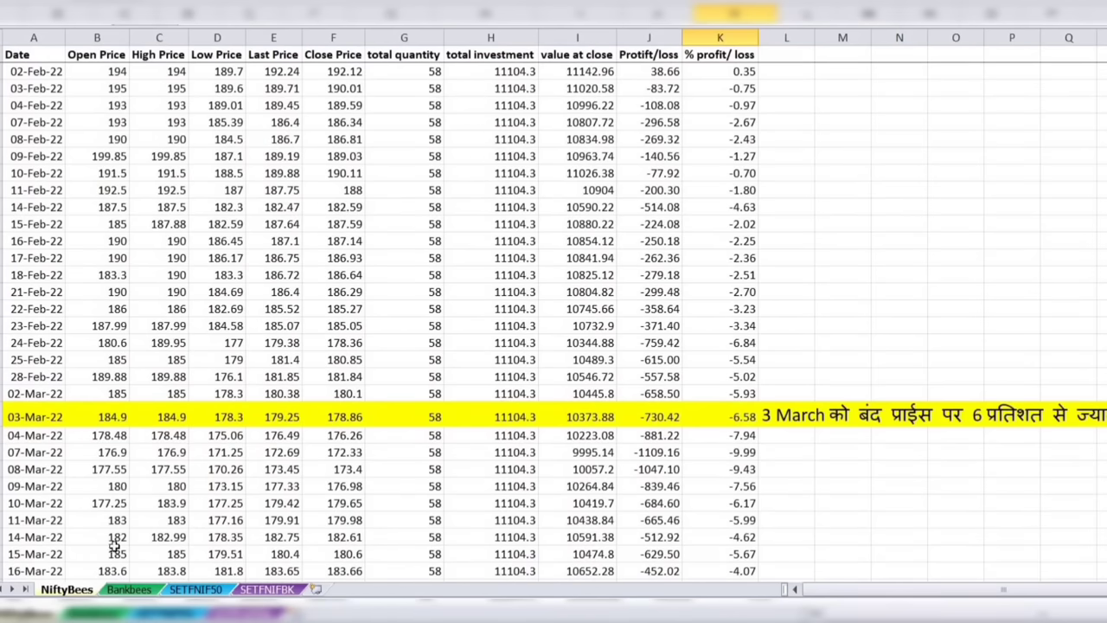
# Compare the highlighted 03-Mar-22 loss row in NiftyBees with the Bankbees rows around the highlighted 21-Oct-20 profit booking
pyautogui.click(130, 592)
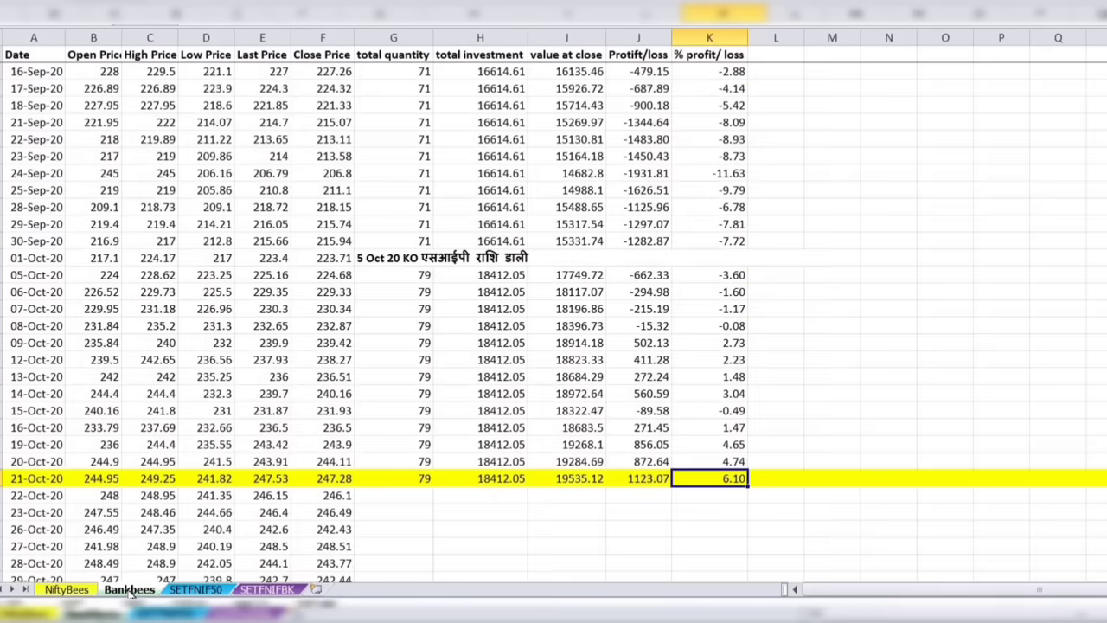
pyautogui.click(68, 590)
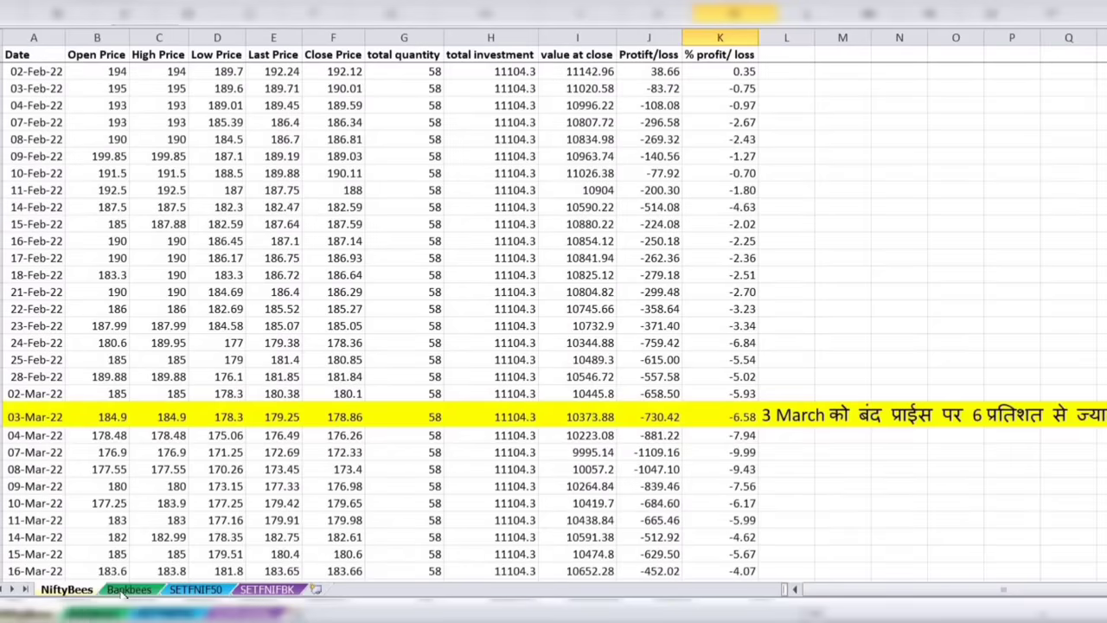
pyautogui.click(128, 589)
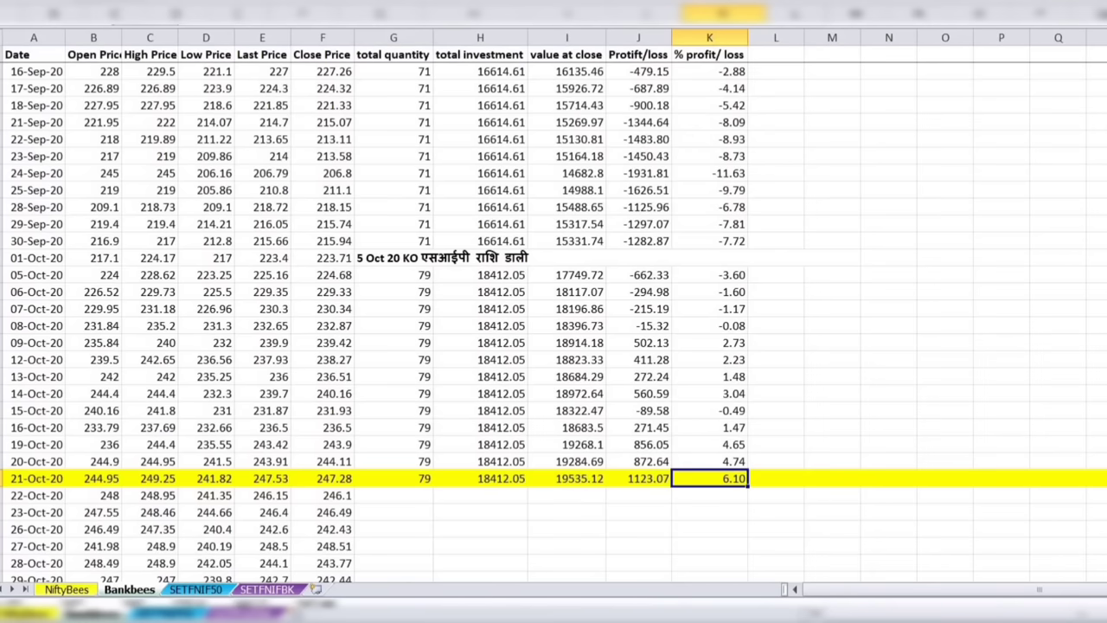
pyautogui.scroll(-7, 537, 532)
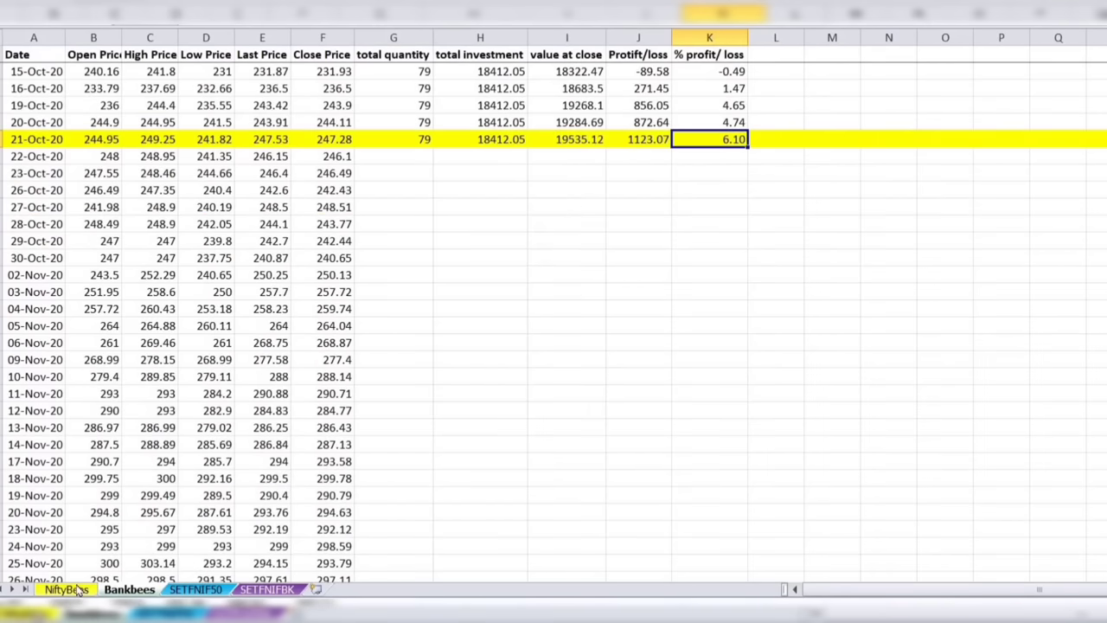
pyautogui.click(77, 588)
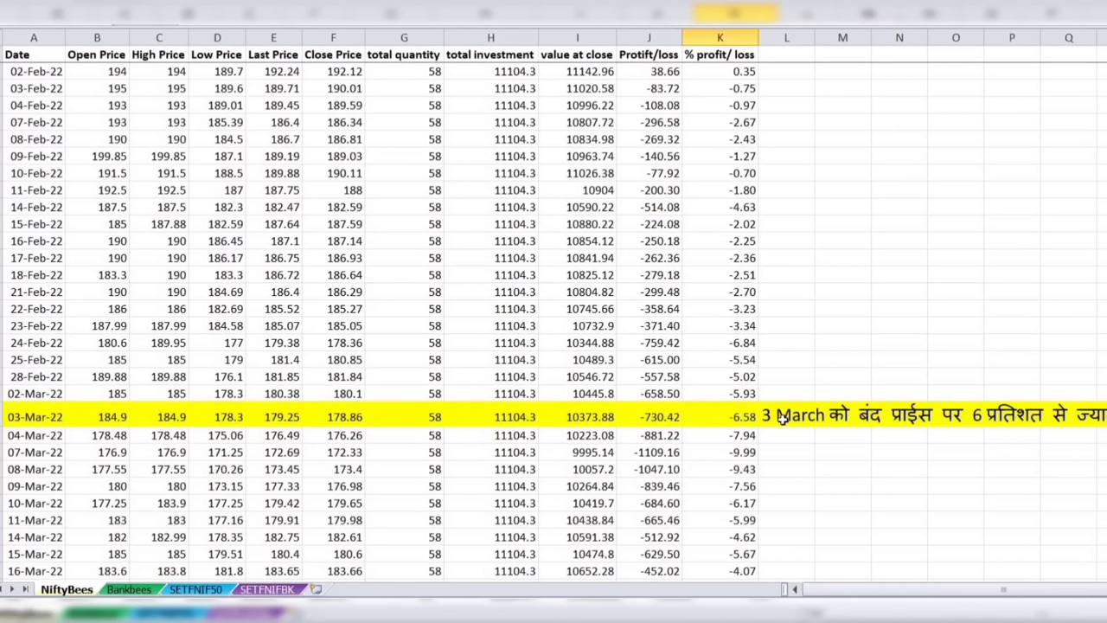
# Follow Bankbees from the 04-Mar-22 purchase quantity to the highlighted 01-Apr-22 row and examine its % profit/loss
pyautogui.click(154, 590)
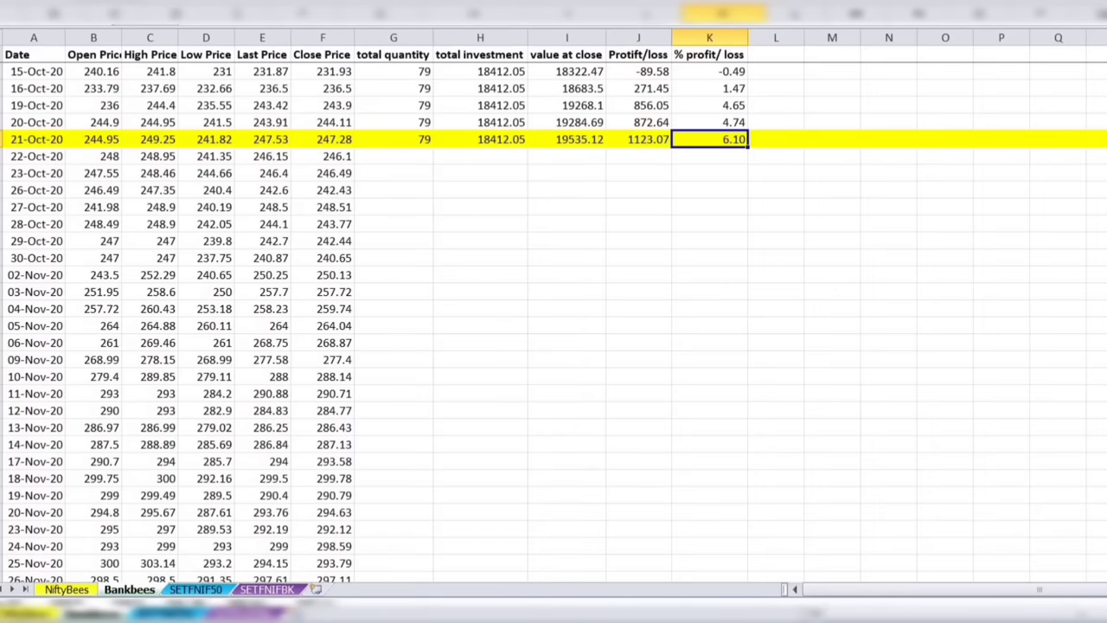
pyautogui.scroll(-20, 554, 320)
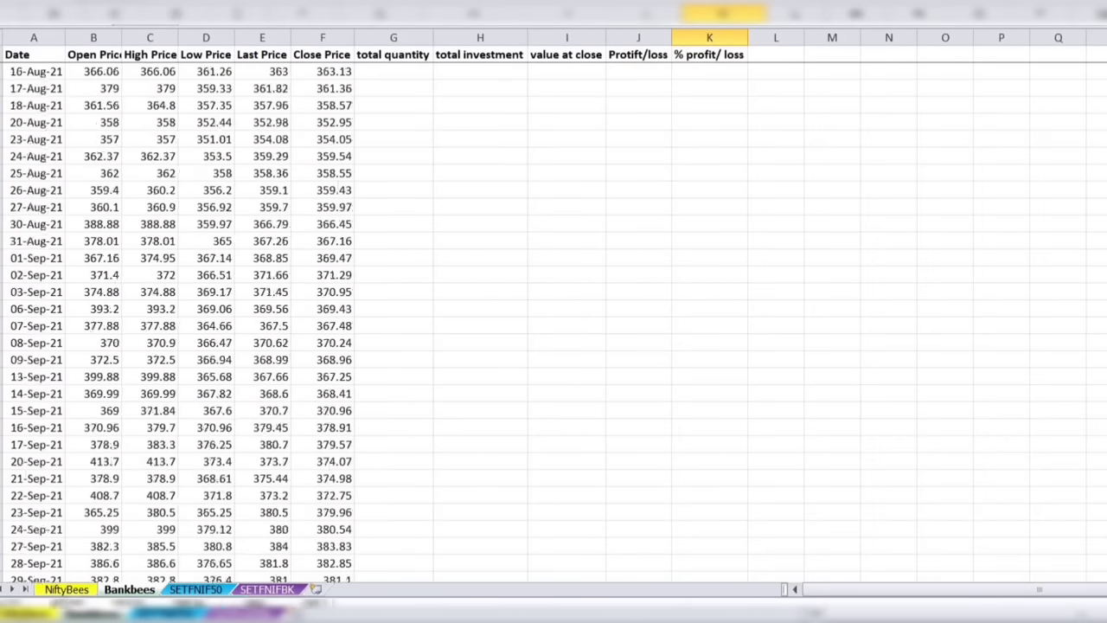
pyautogui.scroll(-18, 553, 320)
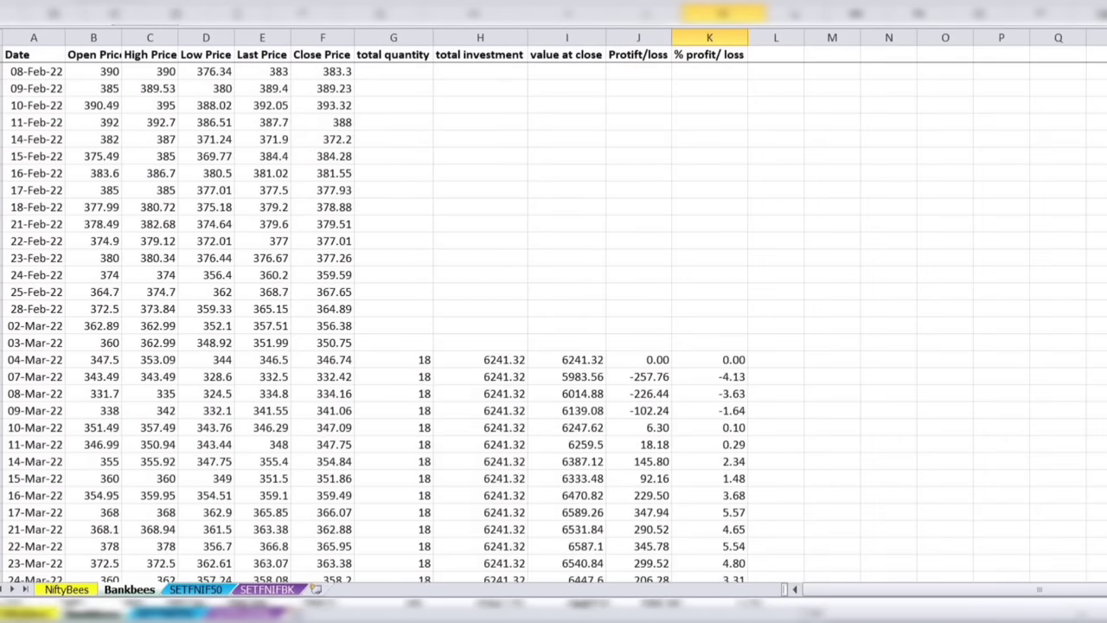
pyautogui.click(410, 360)
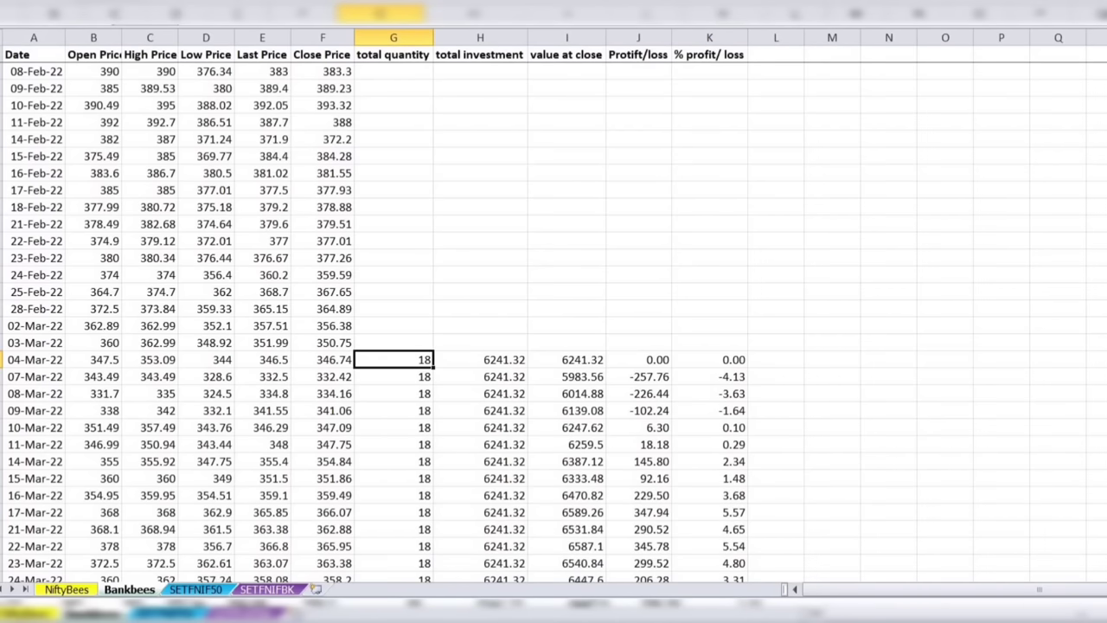
pyautogui.scroll(-5, 553, 320)
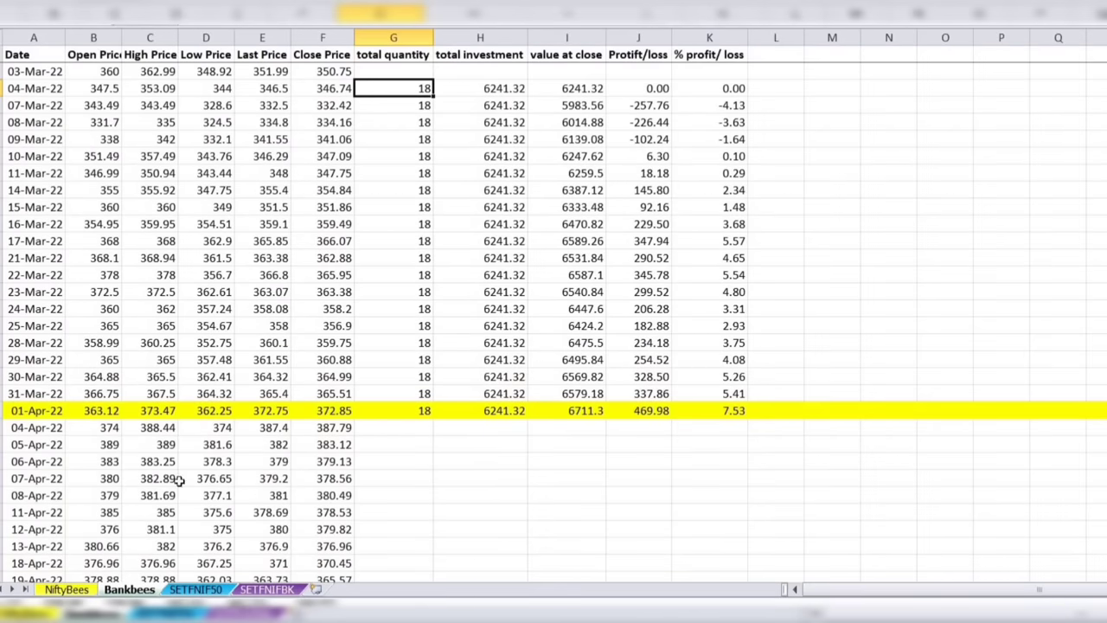
pyautogui.click(685, 413)
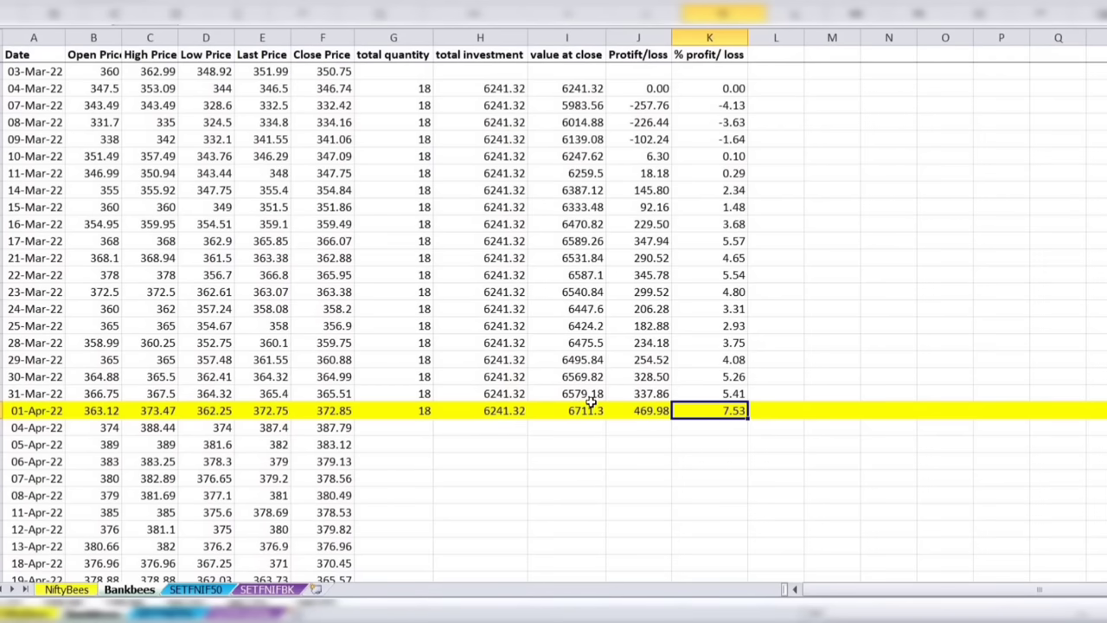
# Open the SETFNIF50 sheet to examine its SIP purchases and profit bookings
pyautogui.click(196, 589)
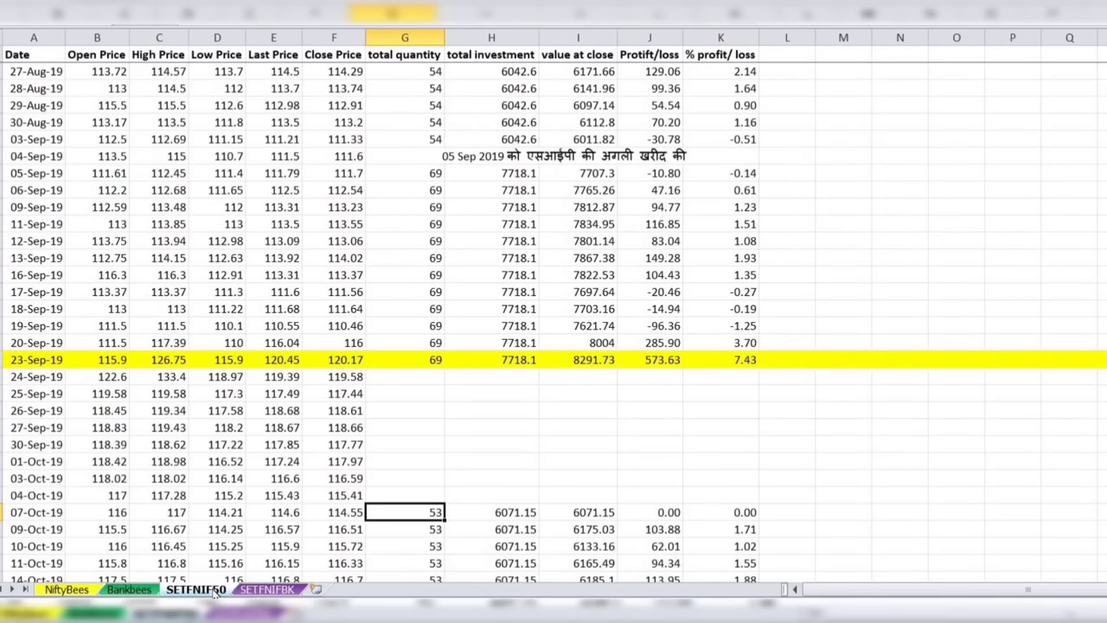